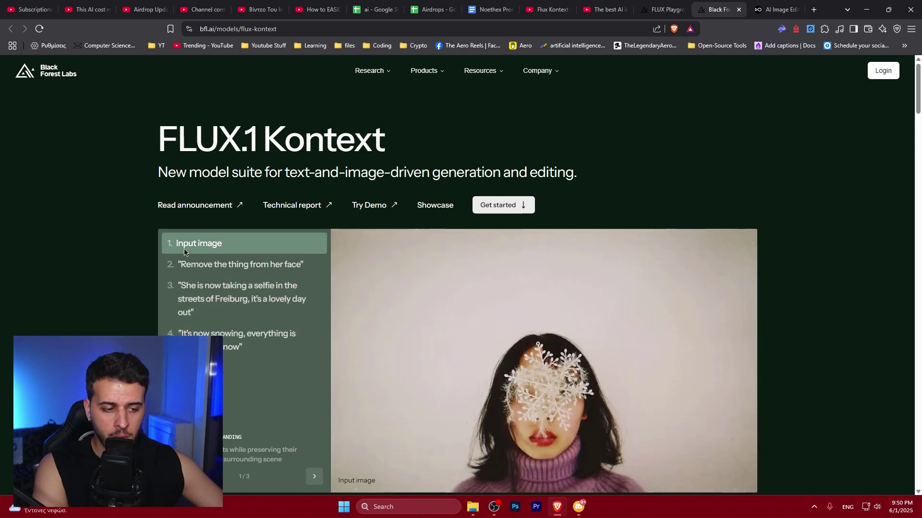
- Browse the four FLUX.1 Kontext example edits, from the input image through the face cleanup and selfie to the snow scene
{"action": "scroll", "coordinate": [181, 216], "scroll_direction": "down", "scroll_amount": 1}
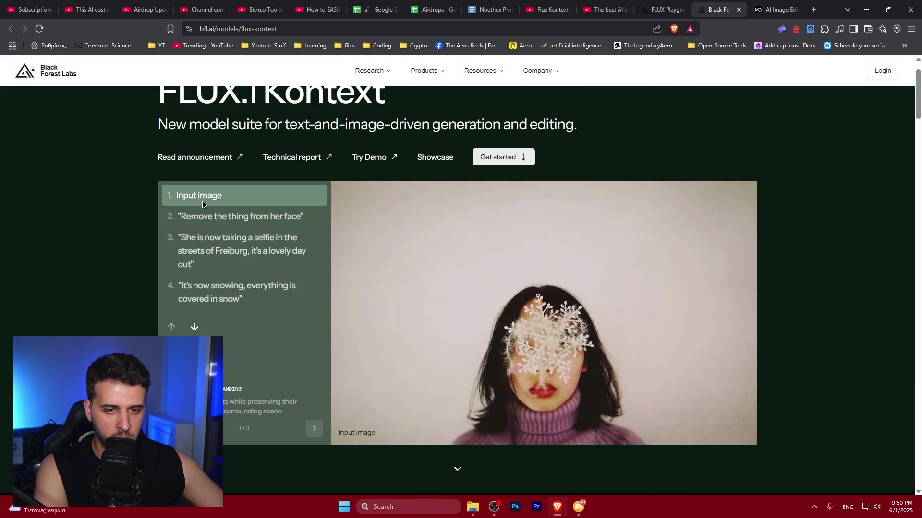
{"action": "left_click", "coordinate": [209, 195]}
{"action": "left_click", "coordinate": [206, 216]}
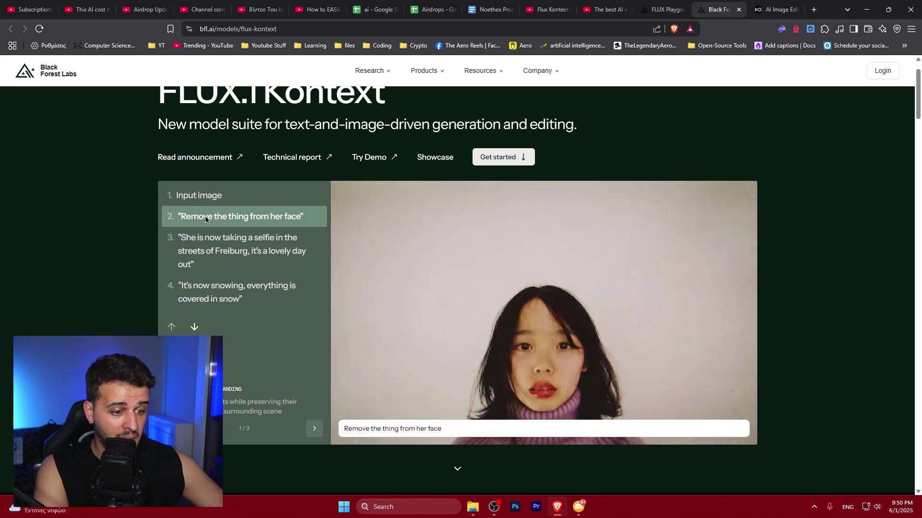
{"action": "left_click", "coordinate": [209, 236]}
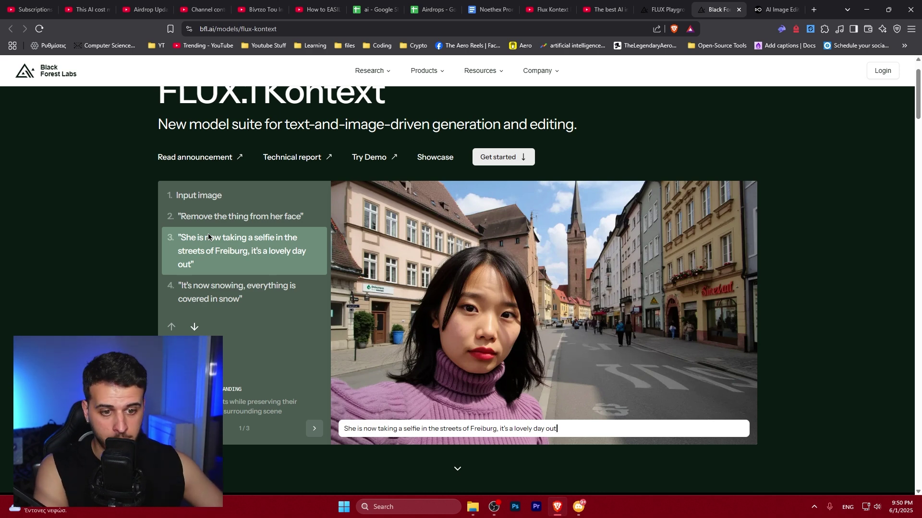
{"action": "left_click", "coordinate": [213, 287]}
{"action": "scroll", "coordinate": [213, 287], "scroll_direction": "down", "scroll_amount": 1}
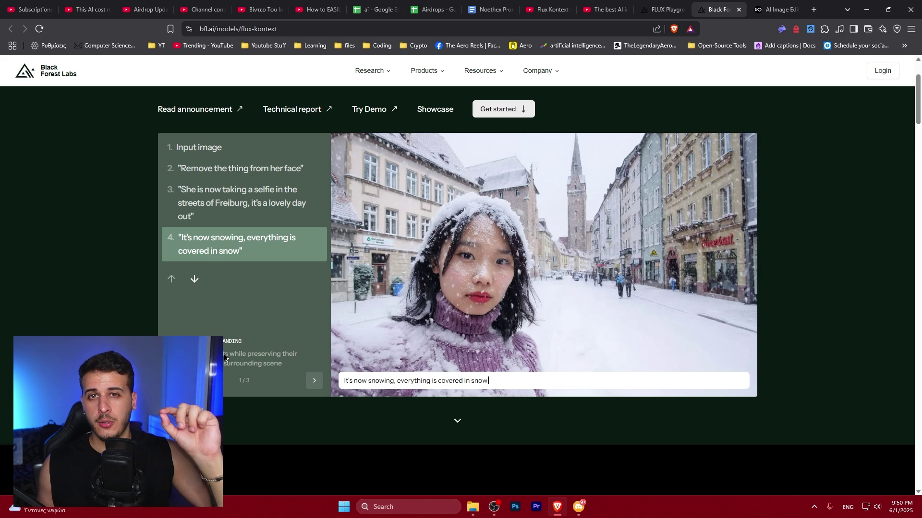
- Switch to the FLUX Playground and review the models available for image generation
{"action": "left_click", "coordinate": [676, 2]}
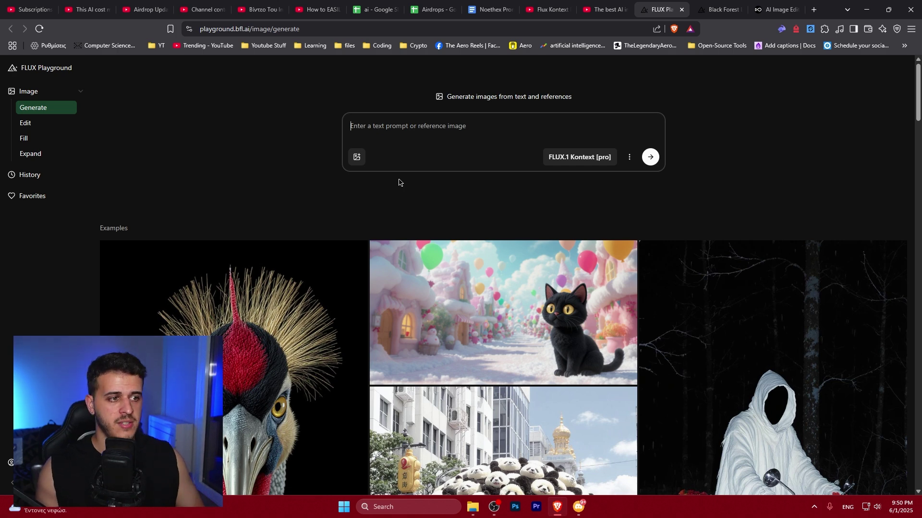
{"action": "left_click", "coordinate": [565, 157]}
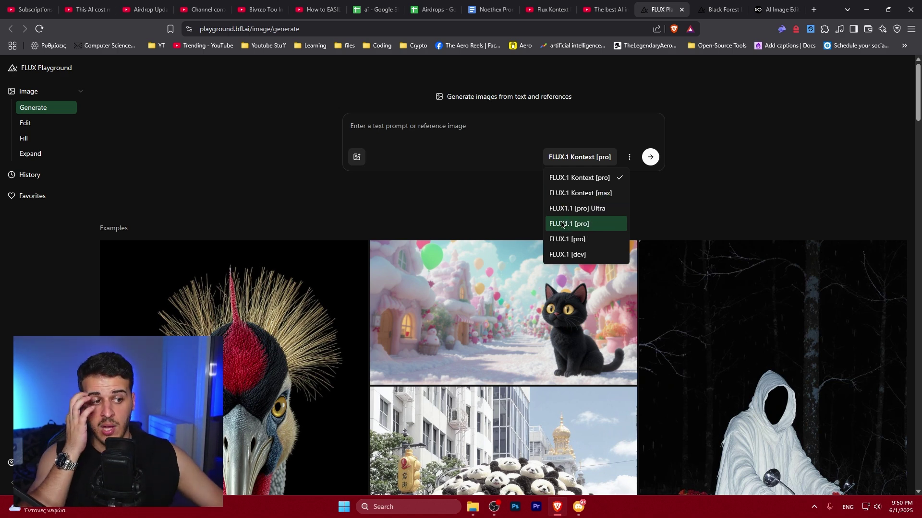
{"action": "left_click", "coordinate": [449, 202]}
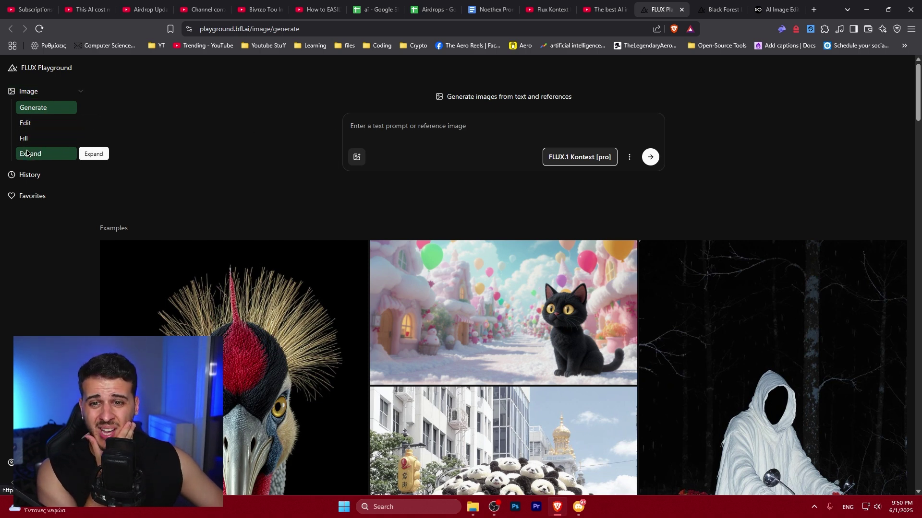
- Switch to OpenArt and review the models and credit costs offered for Chat to Edit
{"action": "left_click", "coordinate": [760, 9]}
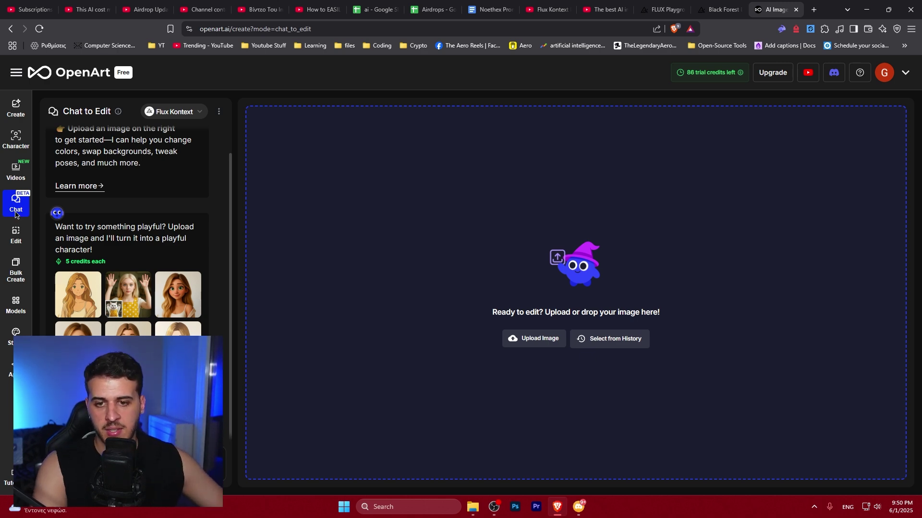
{"action": "left_click", "coordinate": [174, 112]}
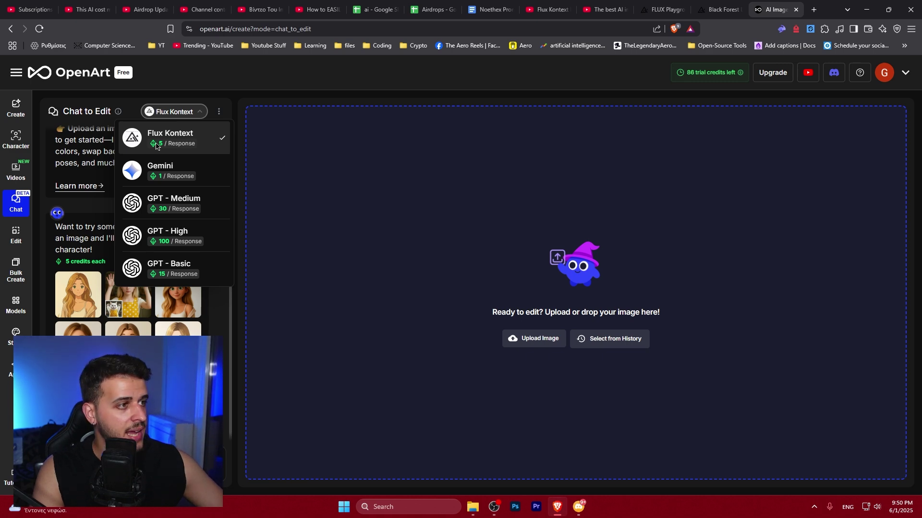
{"action": "left_click", "coordinate": [200, 117]}
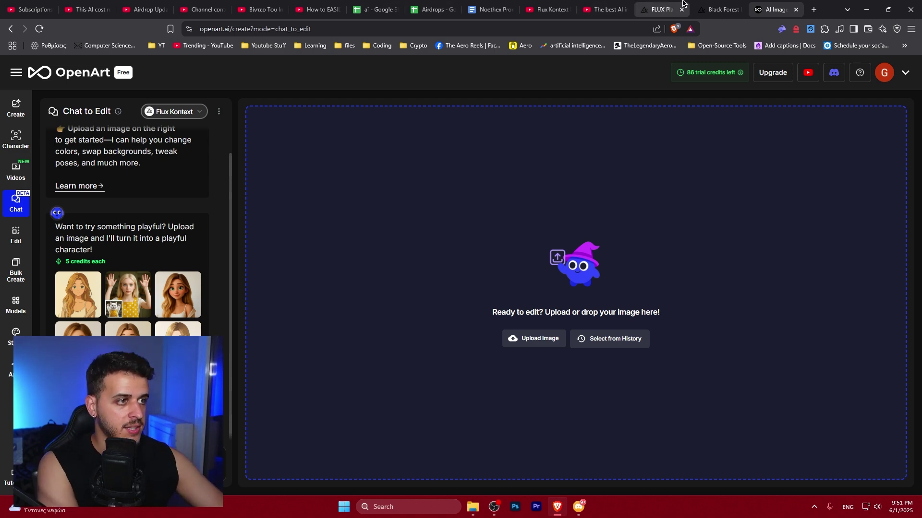
- In the FLUX Playground, generate images from the prompt "Generate a brunette girl looking directly at the camera"
{"action": "left_click", "coordinate": [665, 9]}
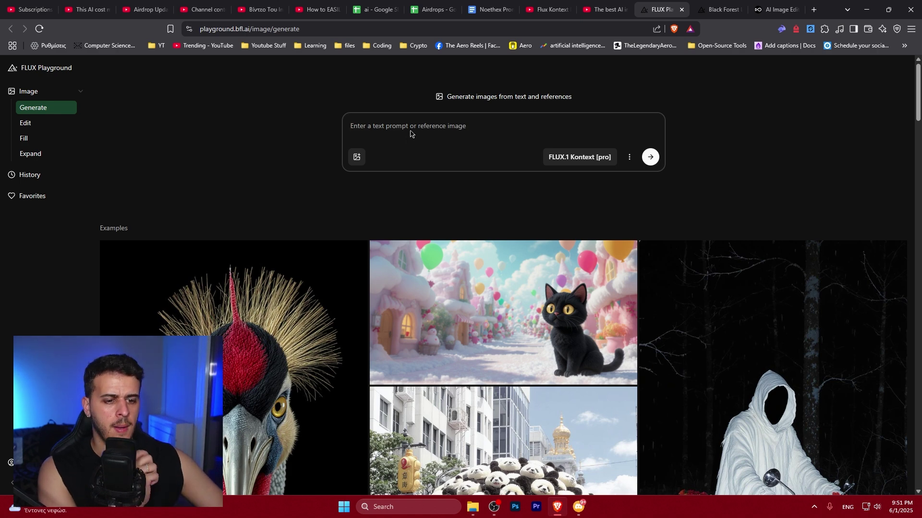
{"action": "left_click", "coordinate": [357, 158]}
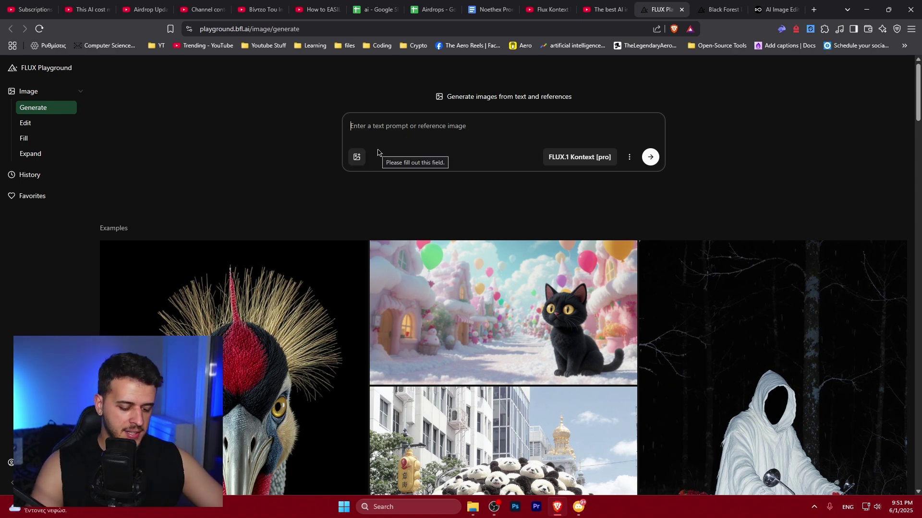
{"action": "type", "text": "Generate a "}
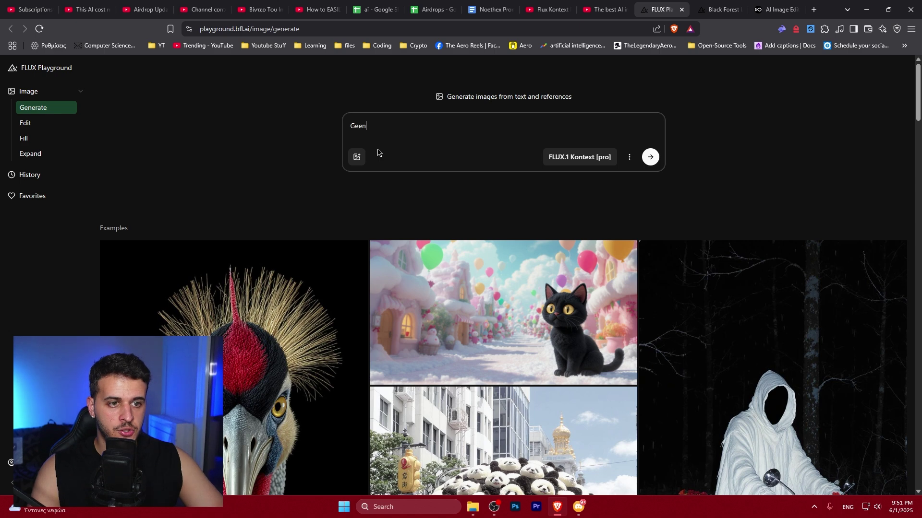
{"action": "type", "text": "brunette g"}
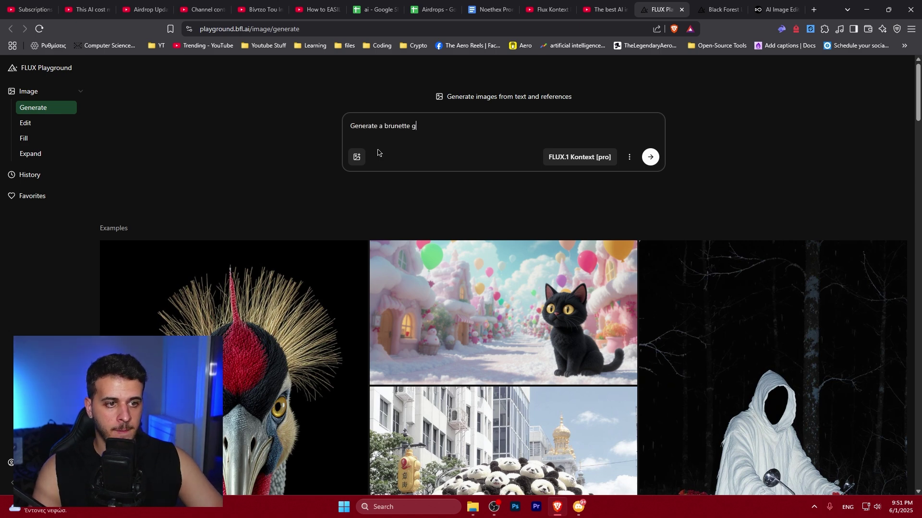
{"action": "type", "text": "irl looking directly at the "}
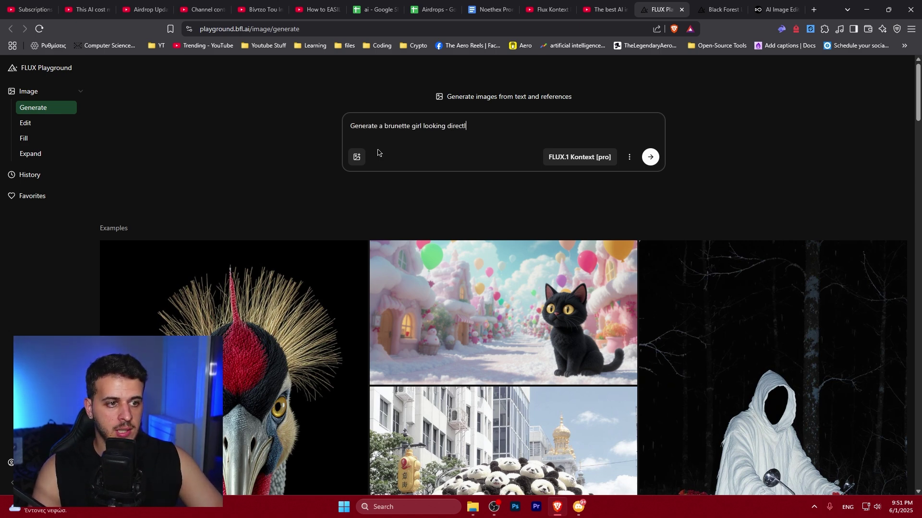
{"action": "type", "text": "camera"}
{"action": "key", "text": "Return"}
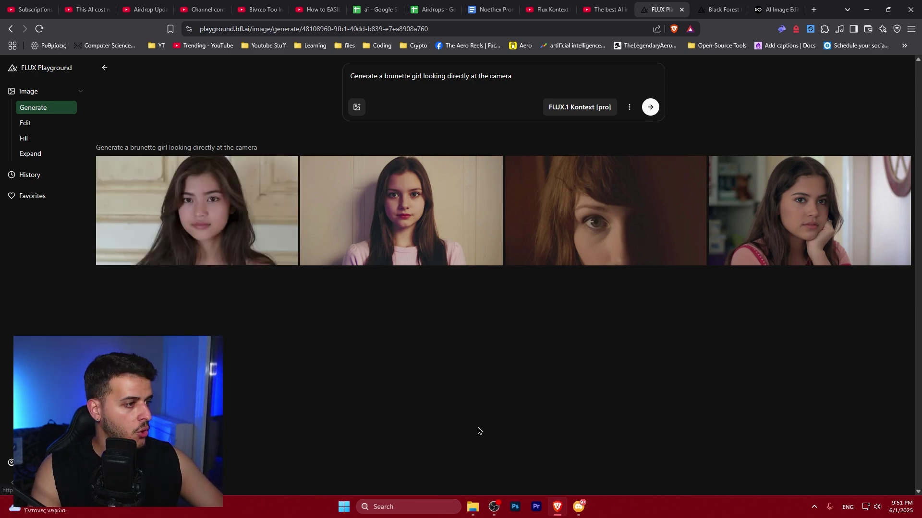
- Download the first generated portrait to the Downloads folder and return to the results
{"action": "left_click", "coordinate": [221, 215]}
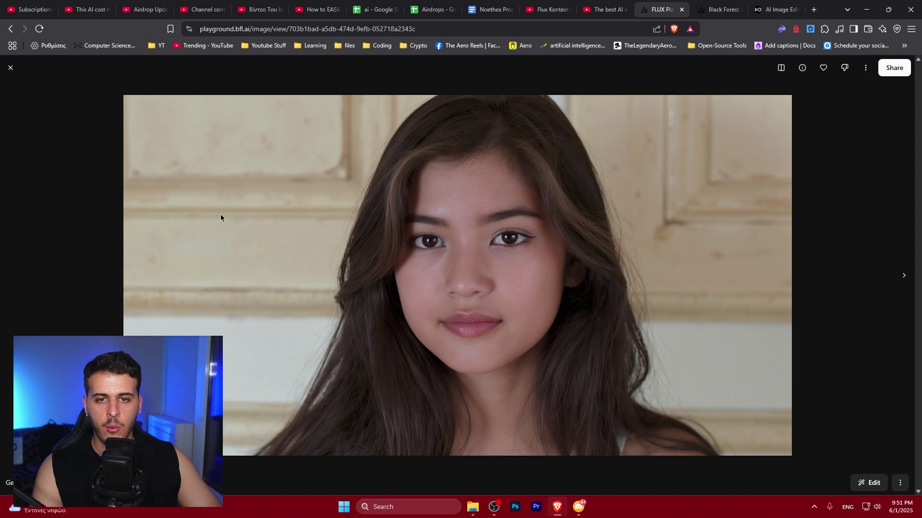
{"action": "left_click", "coordinate": [866, 68]}
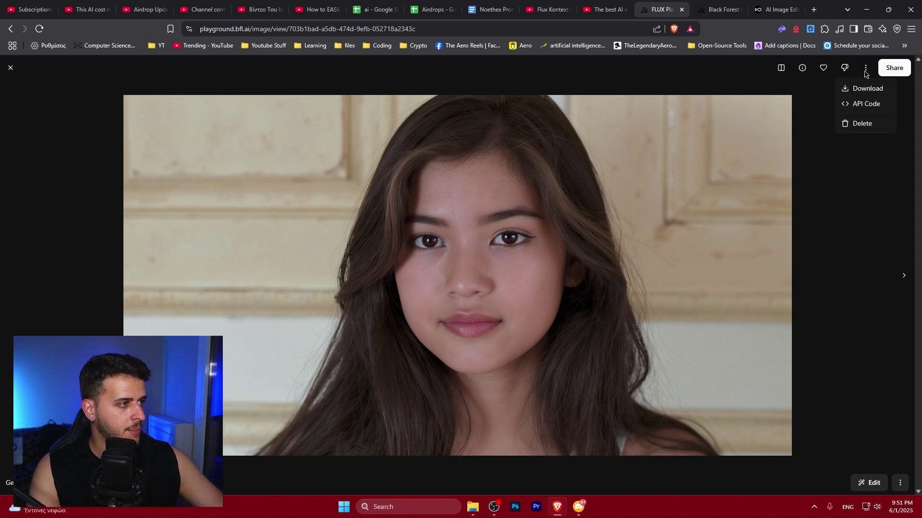
{"action": "left_click", "coordinate": [864, 89]}
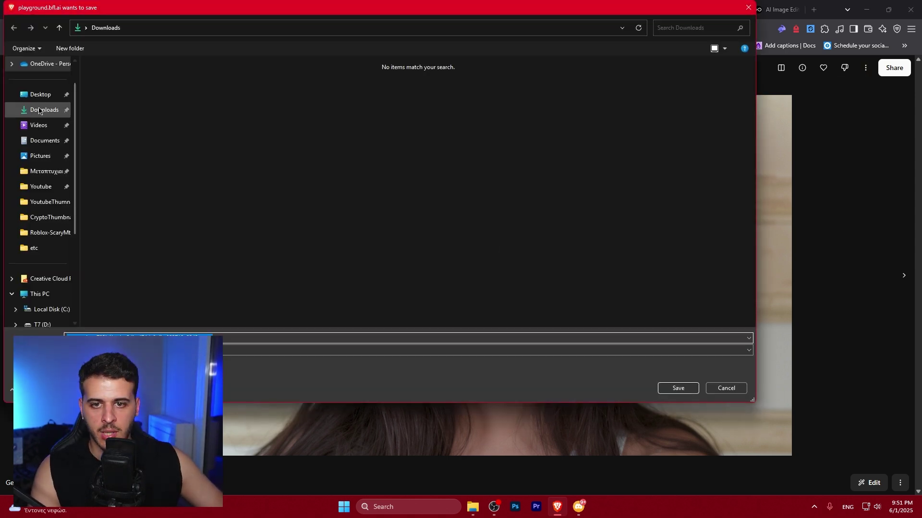
{"action": "left_click", "coordinate": [678, 390]}
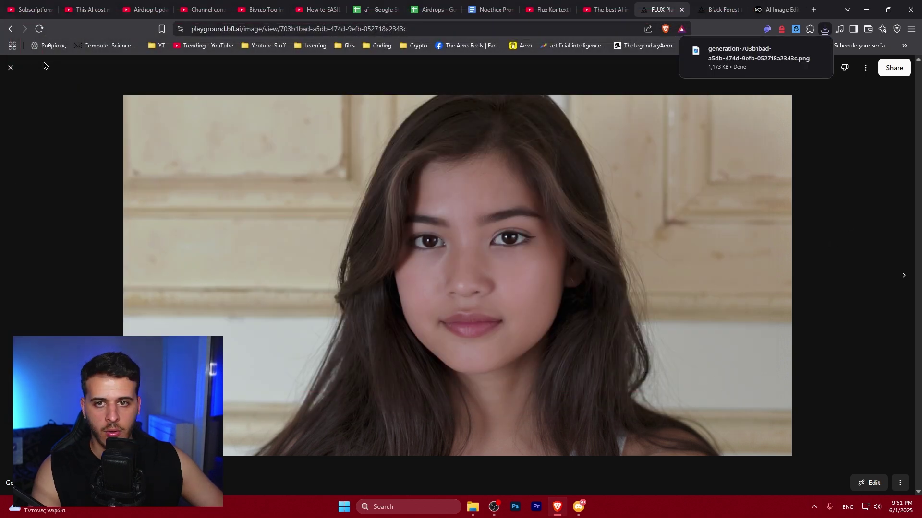
{"action": "left_click", "coordinate": [10, 68]}
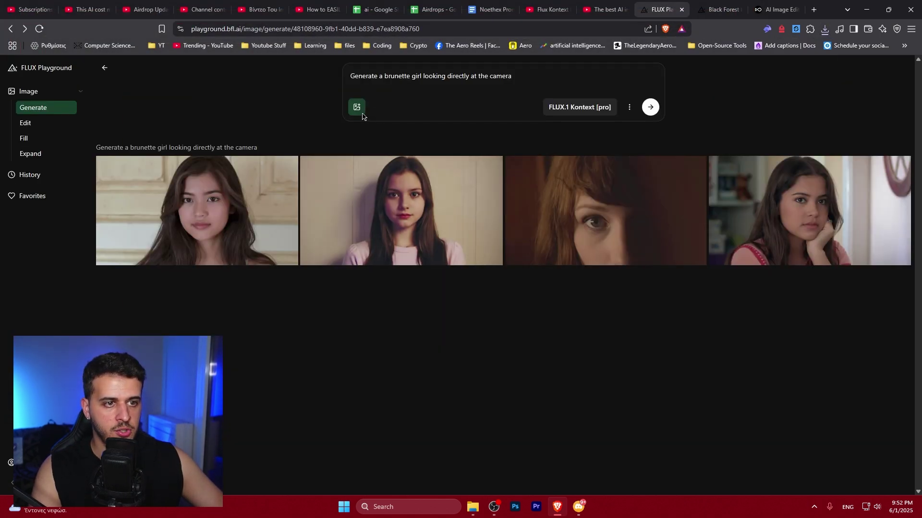
- Clear the prompt, attach the downloaded portrait as the reference image and select the FLUX.1 Kontext [max] model
{"action": "triple_click", "coordinate": [462, 78]}
{"action": "key", "text": "BackSpace"}
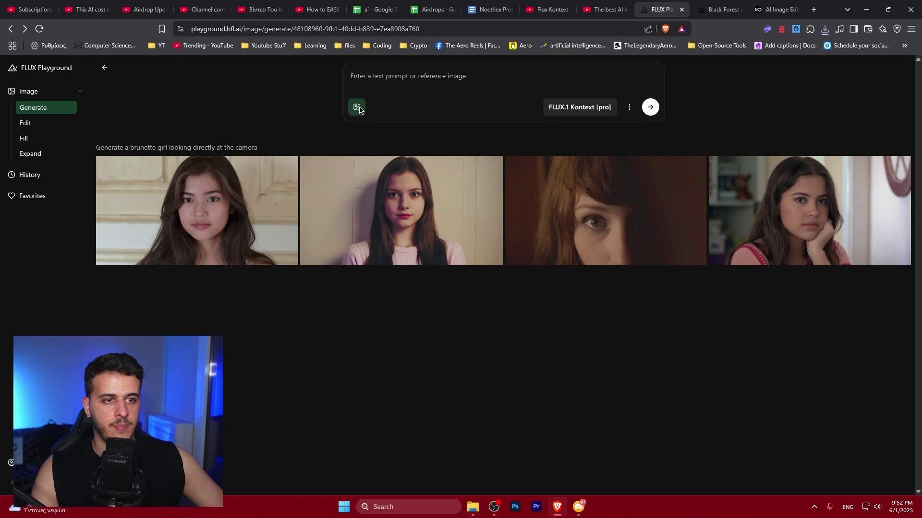
{"action": "left_click", "coordinate": [356, 107]}
{"action": "left_click", "coordinate": [45, 143]}
{"action": "left_click", "coordinate": [122, 121]}
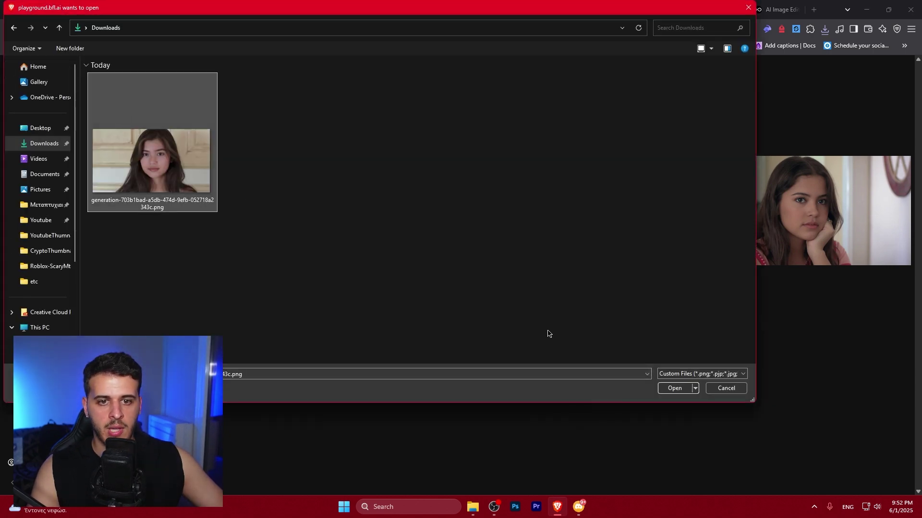
{"action": "left_click", "coordinate": [675, 388]}
{"action": "left_click", "coordinate": [580, 107]}
{"action": "left_click", "coordinate": [583, 142]}
- Generate edits of the reference portrait with the prompt "Change the color of the hair to blonde."
{"action": "left_click", "coordinate": [532, 78]}
{"action": "key", "text": "ctrl+a"}
{"action": "type", "text": "Add"}
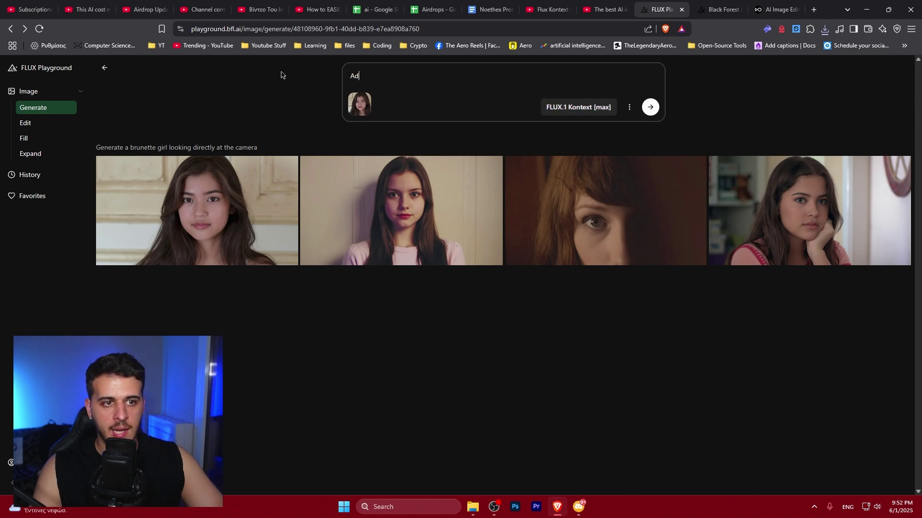
{"action": "key", "text": "BackSpace"}
{"action": "key", "text": "BackSpace"}
{"action": "key", "text": "BackSpace"}
{"action": "type", "text": "Change the colo"}
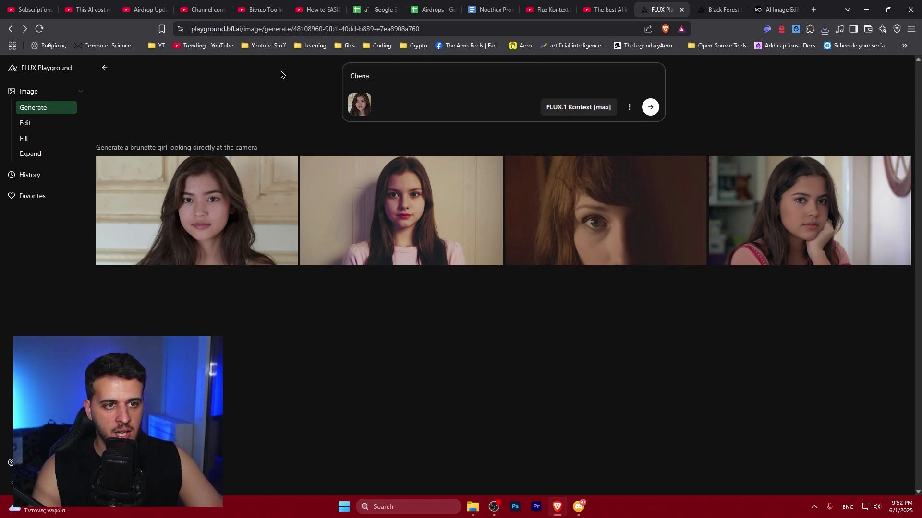
{"action": "type", "text": "r of the "}
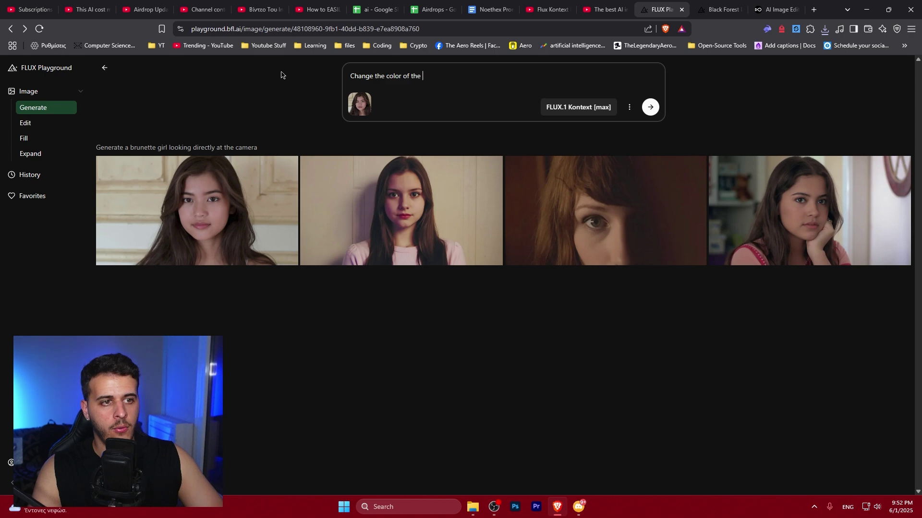
{"action": "type", "text": "hair to "}
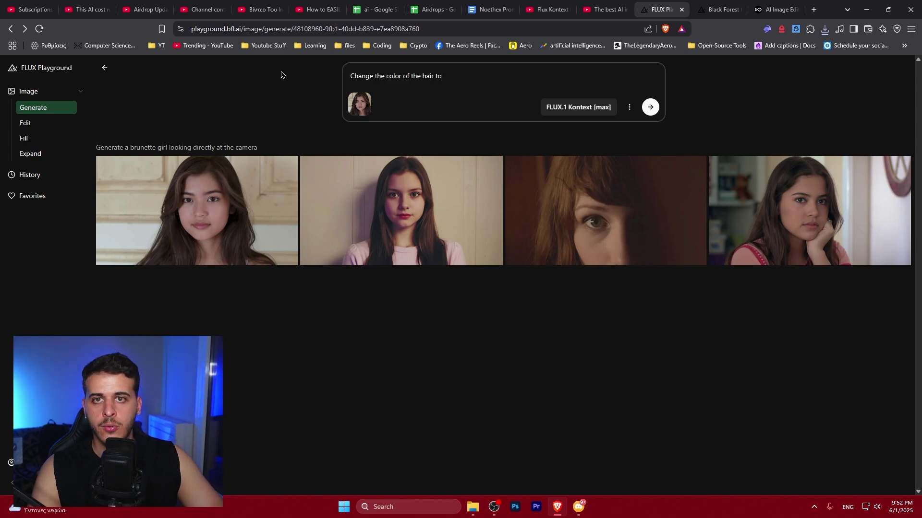
{"action": "type", "text": "blonde."}
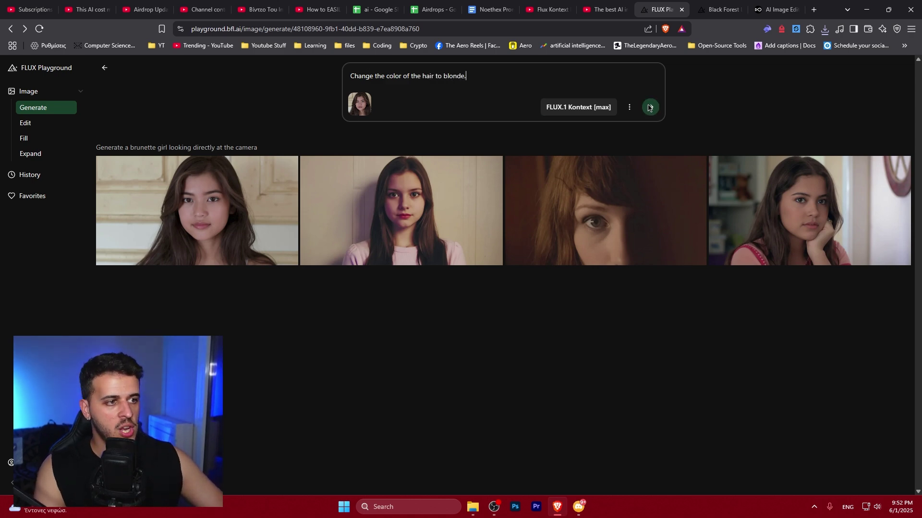
{"action": "left_click", "coordinate": [650, 108]}
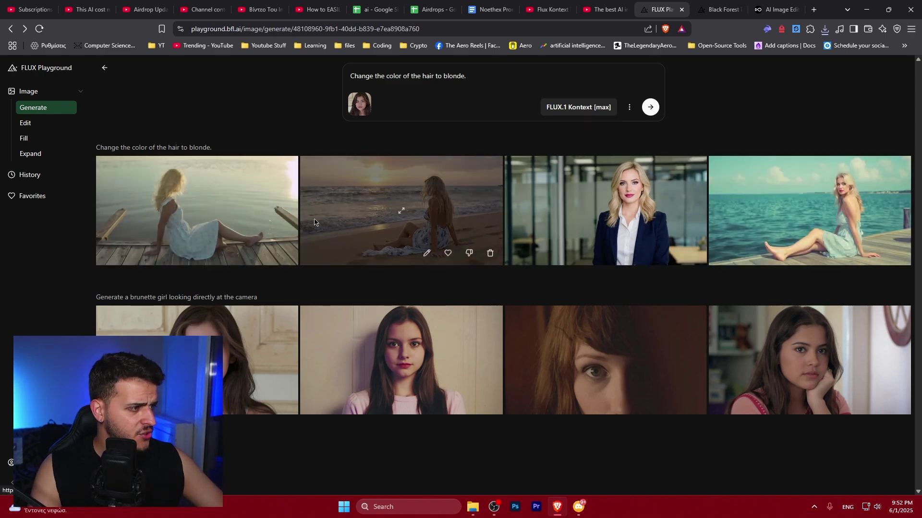
- Regenerate with the prompt extended to "Change the color of the hair to blonde for the girl in the image" and review the results
{"action": "mouse_move", "coordinate": [364, 109]}
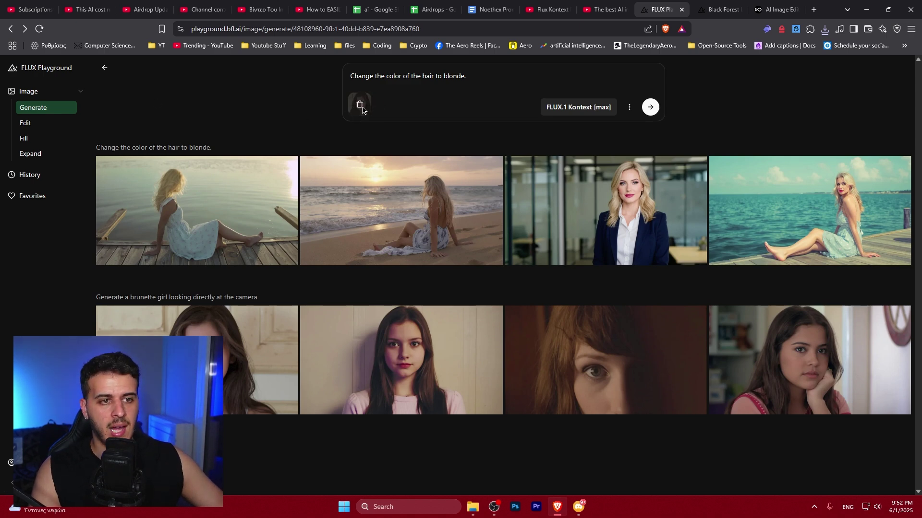
{"action": "left_click", "coordinate": [402, 79]}
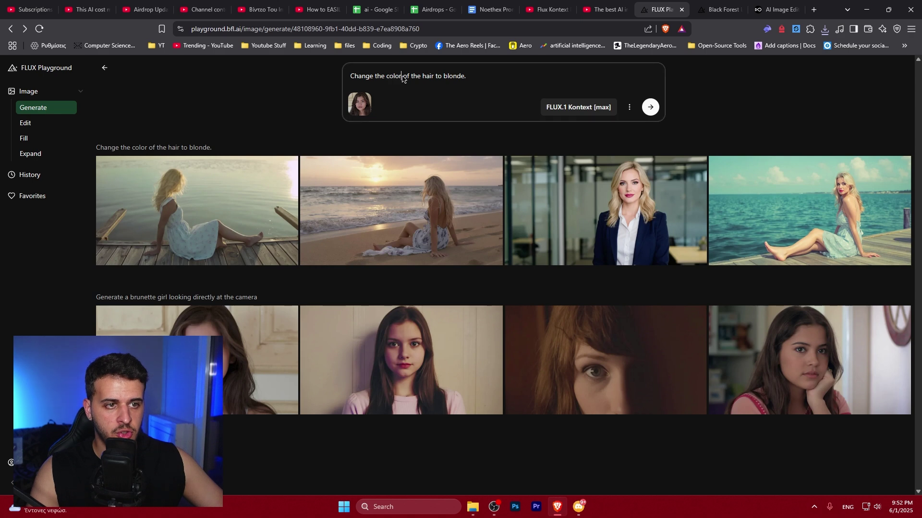
{"action": "left_click", "coordinate": [466, 79]}
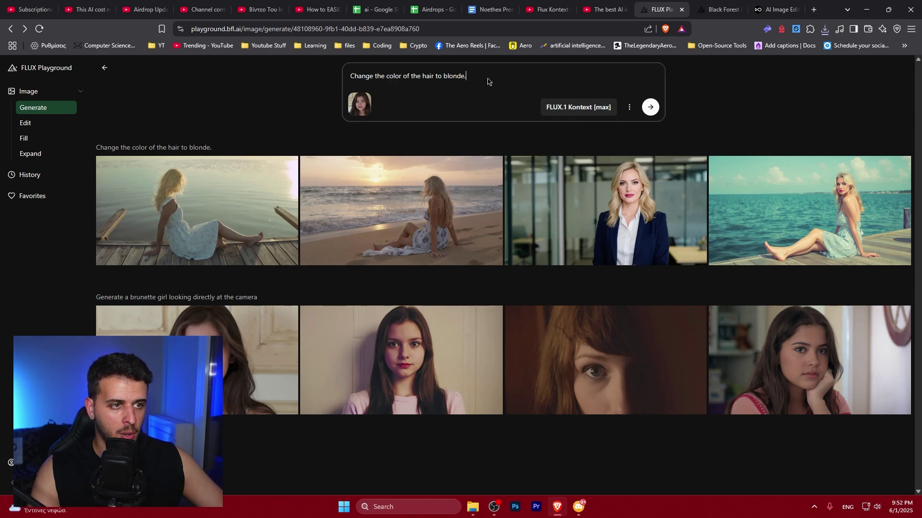
{"action": "key", "text": "BackSpace"}
{"action": "type", "text": "for the girl in the image"}
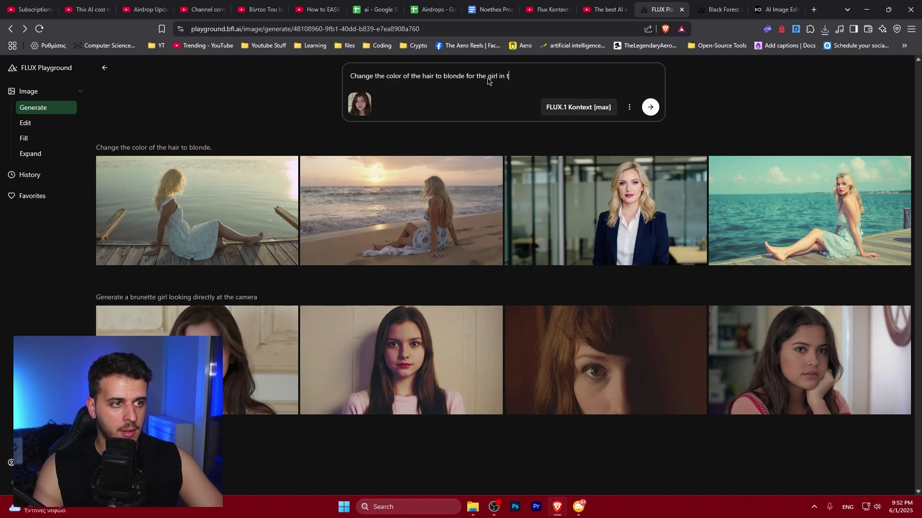
{"action": "key", "text": "Return"}
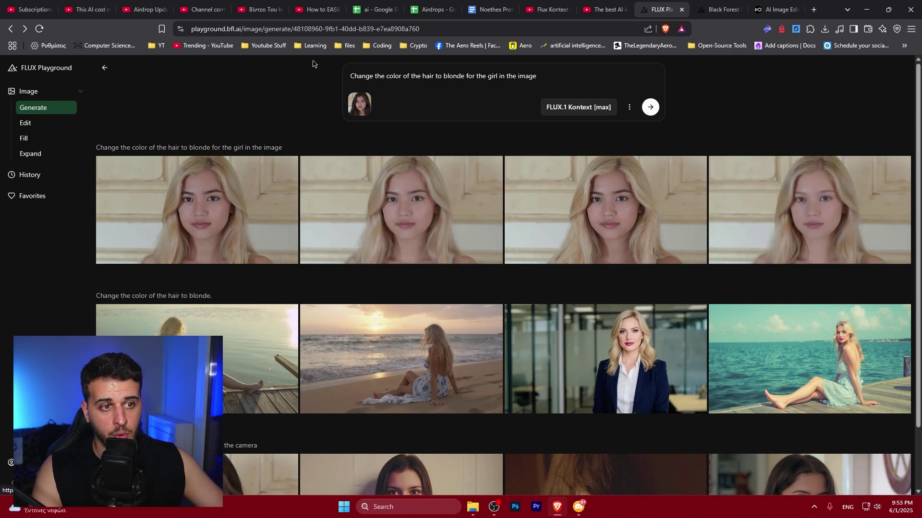
{"action": "scroll", "coordinate": [144, 182], "scroll_direction": "down", "scroll_amount": 1}
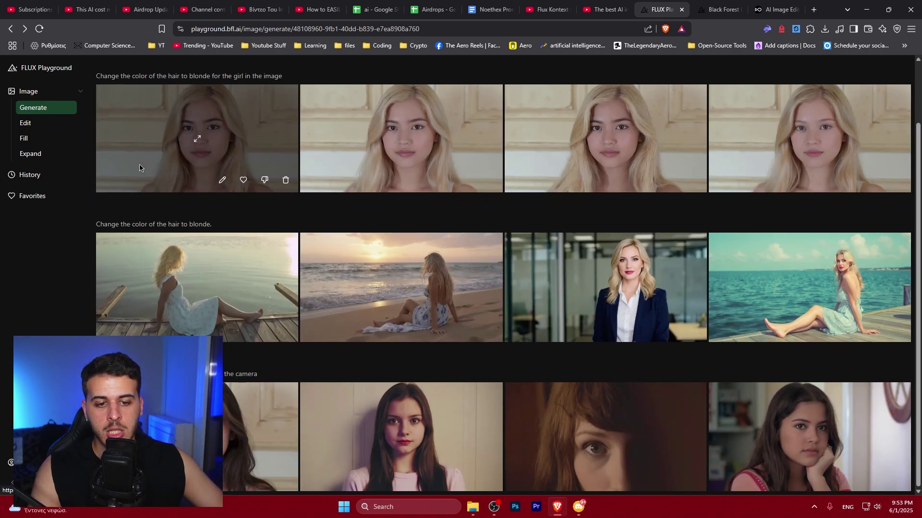
- Open the first blonde portrait from the latest results at full size and download it
{"action": "left_click", "coordinate": [189, 112]}
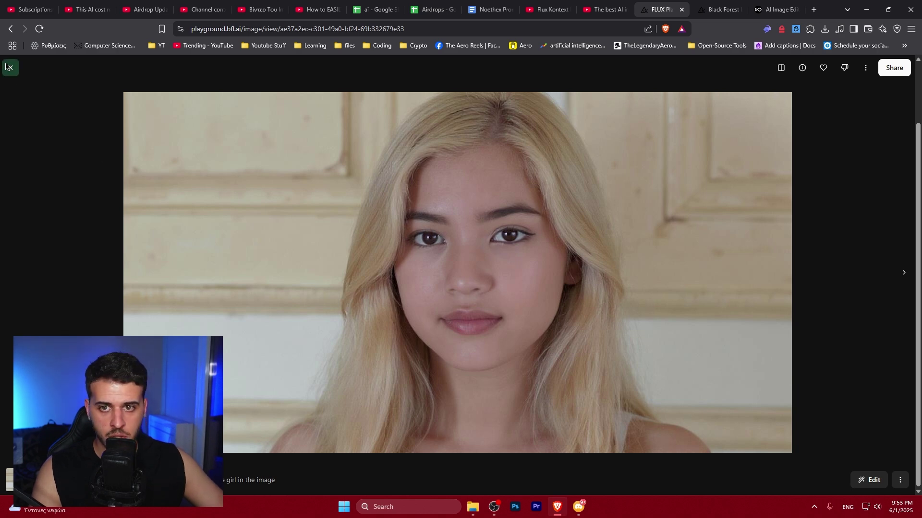
{"action": "left_click", "coordinate": [866, 68]}
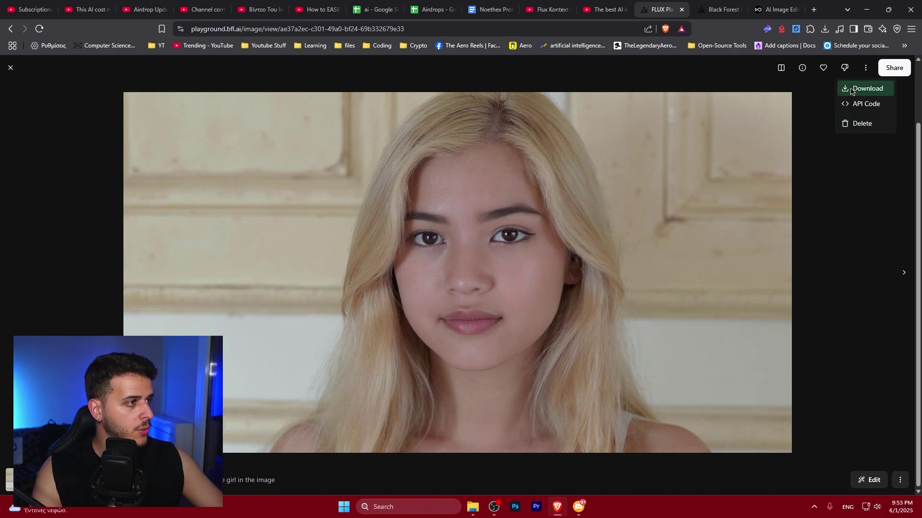
{"action": "left_click", "coordinate": [863, 88]}
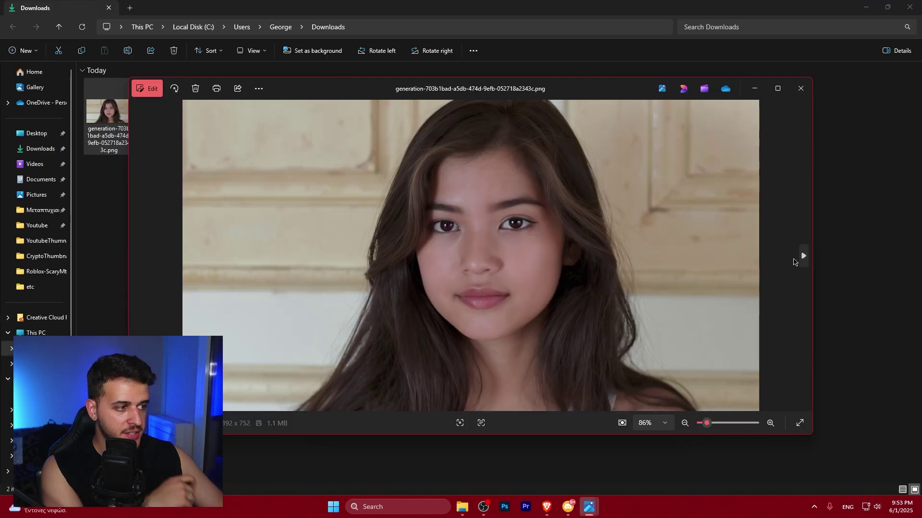
- Compare the downloaded dark-haired and blonde portraits back and forth in the Photos viewer, and return to the generation results
{"action": "left_click", "coordinate": [801, 258]}
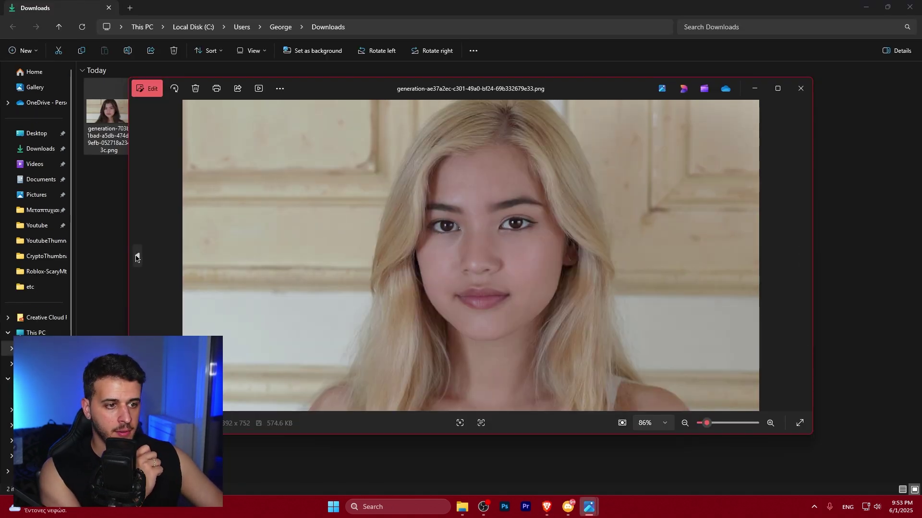
{"action": "left_click", "coordinate": [137, 259]}
{"action": "left_click", "coordinate": [804, 254]}
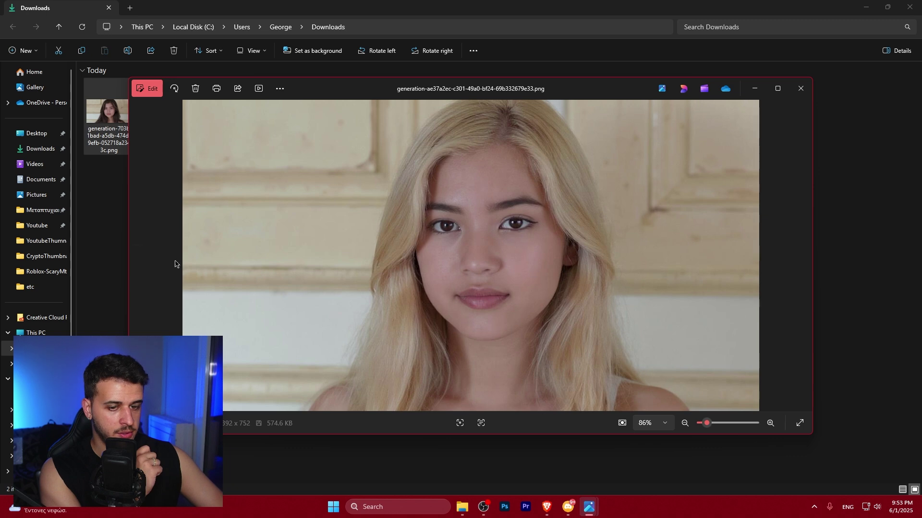
{"action": "left_click", "coordinate": [136, 257]}
{"action": "left_click", "coordinate": [804, 257]}
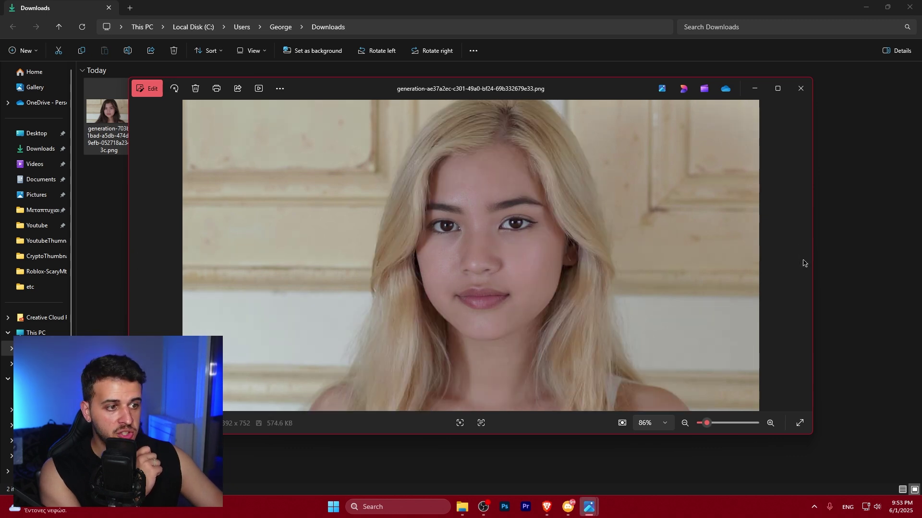
{"action": "left_click", "coordinate": [801, 89]}
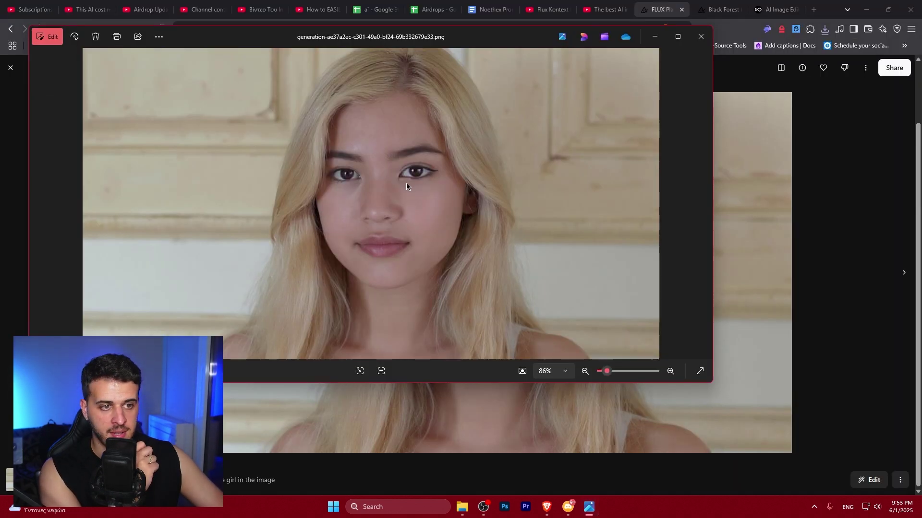
{"action": "left_click", "coordinate": [702, 38]}
{"action": "left_click", "coordinate": [11, 68]}
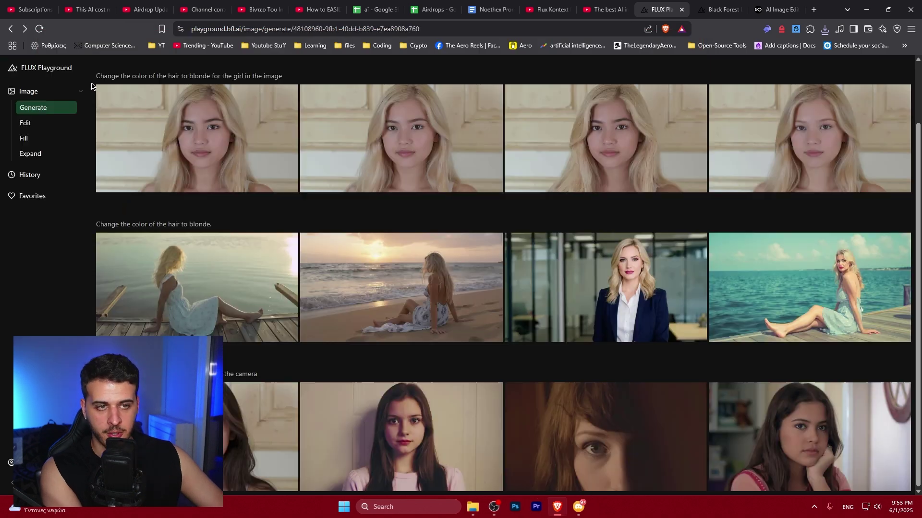
- Look through the examples of the Edit tool and load the downloaded blonde portrait into it
{"action": "left_click", "coordinate": [29, 123]}
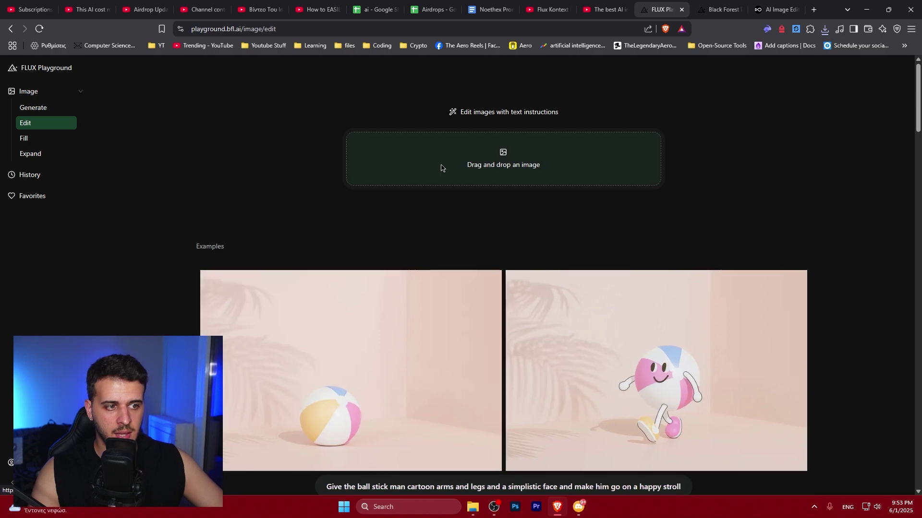
{"action": "scroll", "coordinate": [315, 348], "scroll_direction": "down", "scroll_amount": 8}
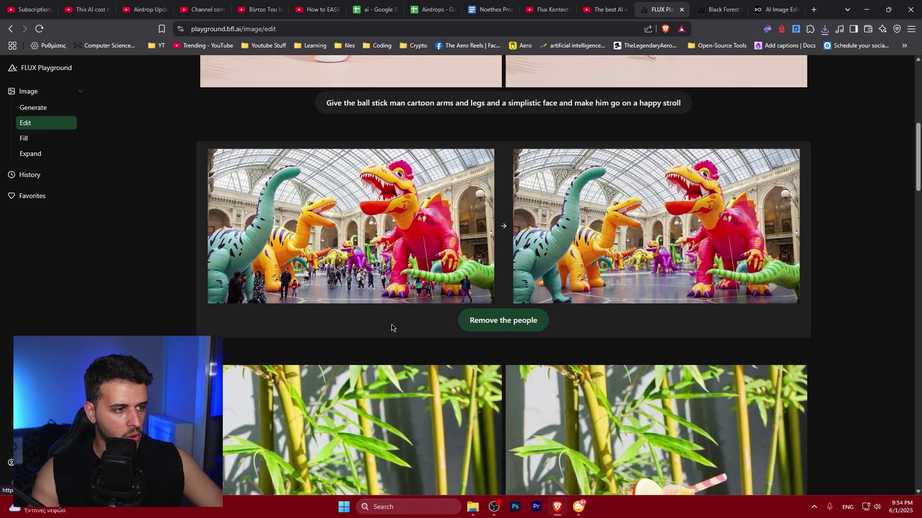
{"action": "scroll", "coordinate": [388, 330], "scroll_direction": "down", "scroll_amount": 8}
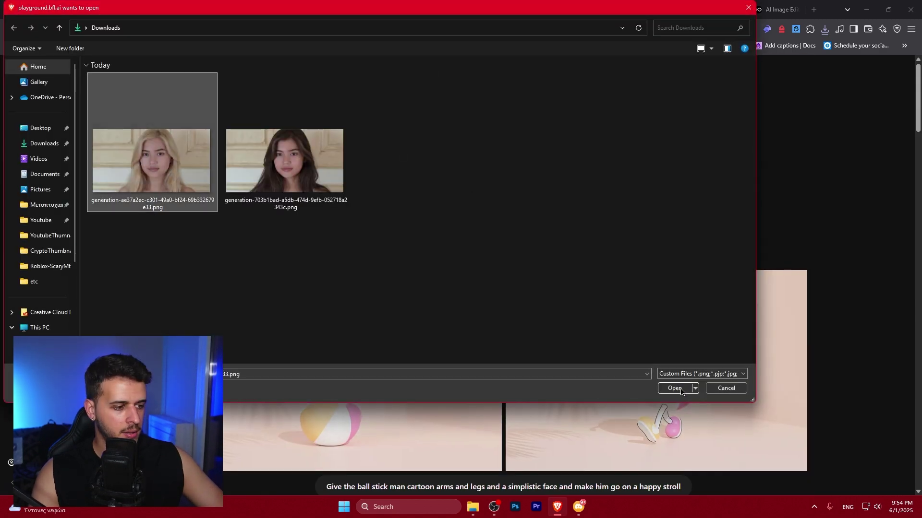
{"action": "left_click", "coordinate": [674, 389]}
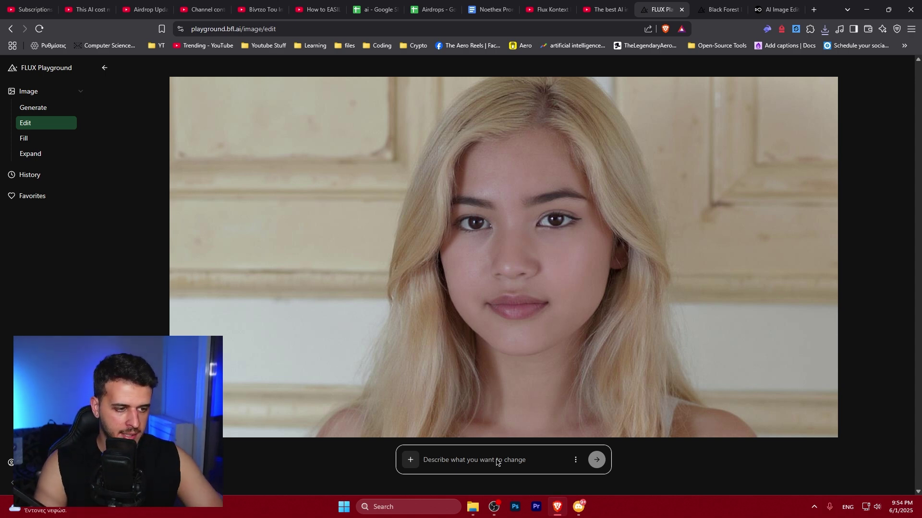
{"action": "type", "text": "Add a c"}
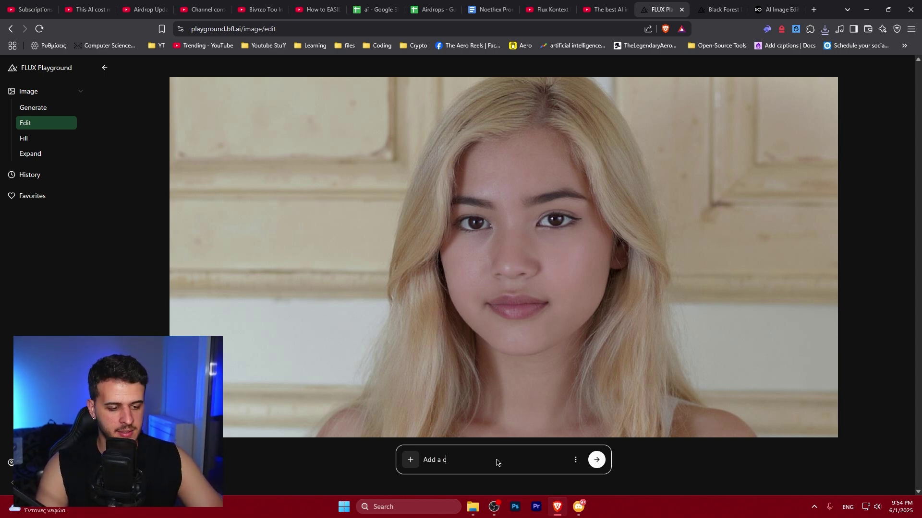
{"action": "type", "text": "iga"}
{"action": "key", "text": "BackSpace"}
{"action": "key", "text": "BackSpace"}
{"action": "key", "text": "BackSpace"}
{"action": "key", "text": "BackSpace"}
{"action": "key", "text": "BackSpace"}
{"action": "key", "text": "BackSpace"}
{"action": "key", "text": "BackSpace"}
{"action": "key", "text": "BackSpace"}
{"action": "key", "text": "BackSpace"}
{"action": "key", "text": "BackSpace"}
- Generate edits of the blonde portrait with the prompt "Add glasses to the girl"
{"action": "type", "text": "A"}
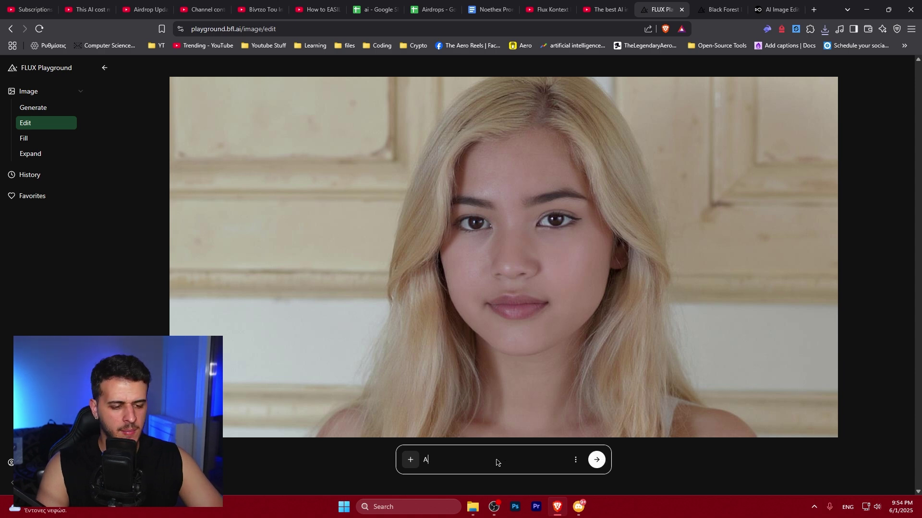
{"action": "type", "text": "dd glasses to the gi"}
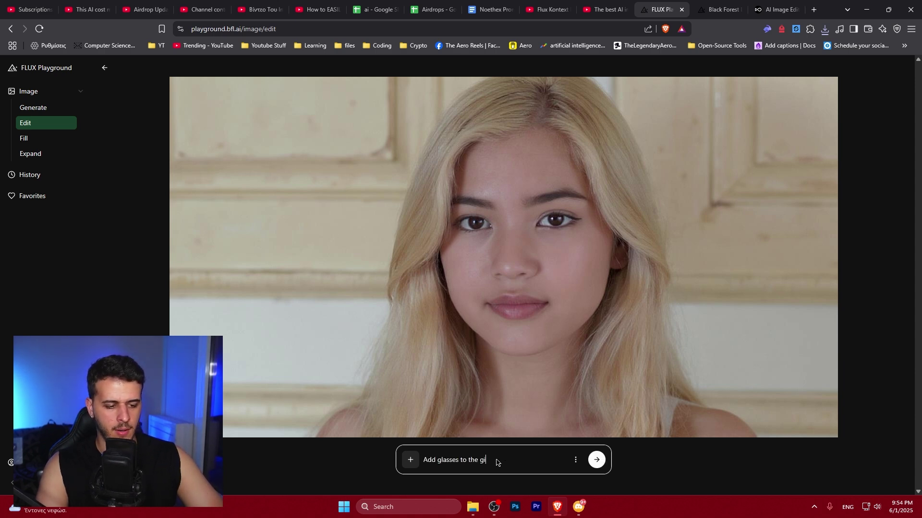
{"action": "type", "text": "rl"}
{"action": "key", "text": "Return"}
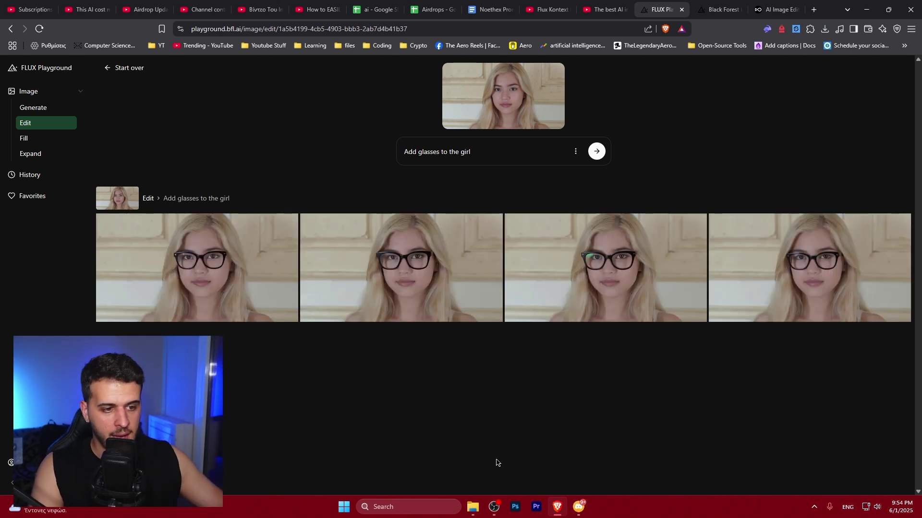
- Examine the portraits with glasses at full size and return to the edit results
{"action": "left_click", "coordinate": [273, 271]}
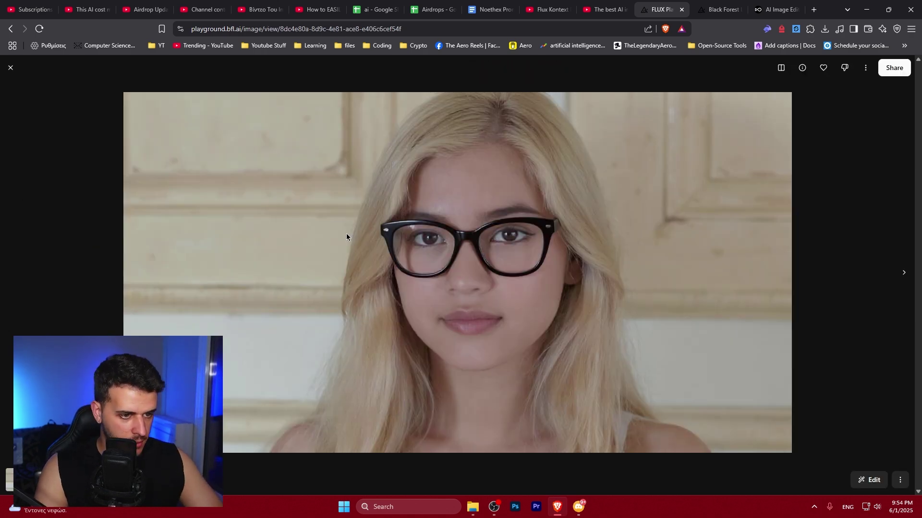
{"action": "key", "text": "Right"}
{"action": "key", "text": "Right"}
{"action": "key", "text": "Escape"}
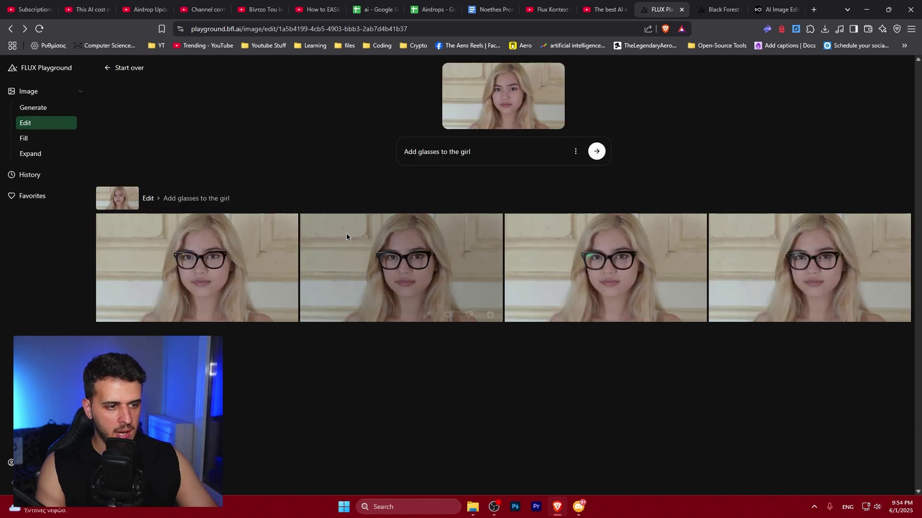
{"action": "left_click", "coordinate": [197, 268]}
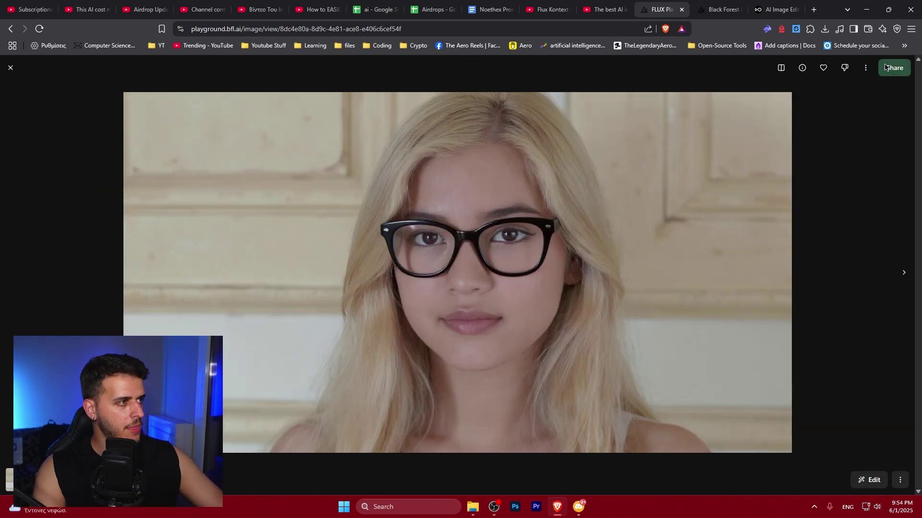
{"action": "key", "text": "Escape"}
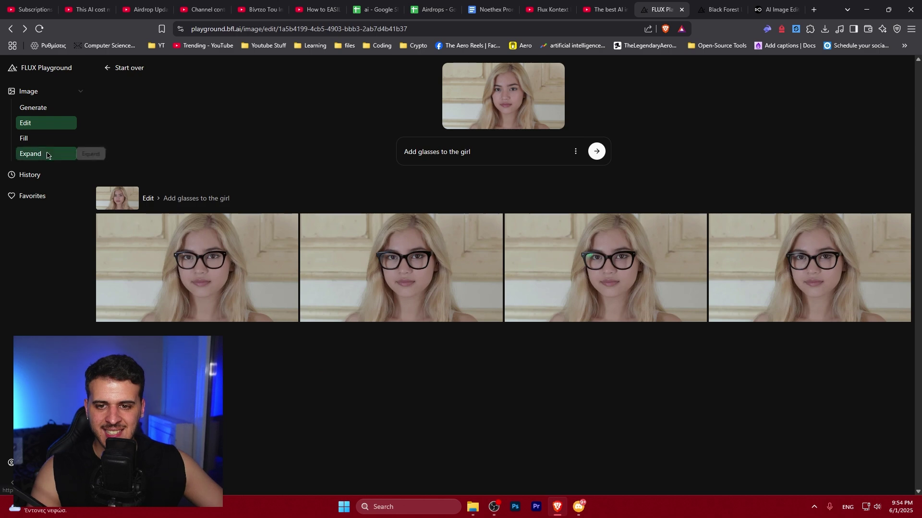
- Load the downloaded blonde portrait into the Fill tool
{"action": "left_click", "coordinate": [69, 139]}
{"action": "left_click", "coordinate": [357, 252]}
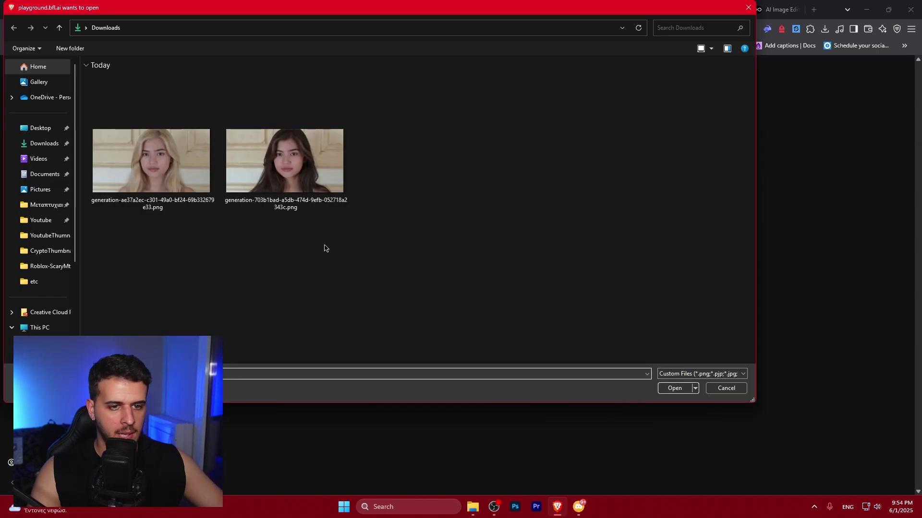
{"action": "left_click", "coordinate": [149, 171]}
{"action": "left_click", "coordinate": [675, 389]}
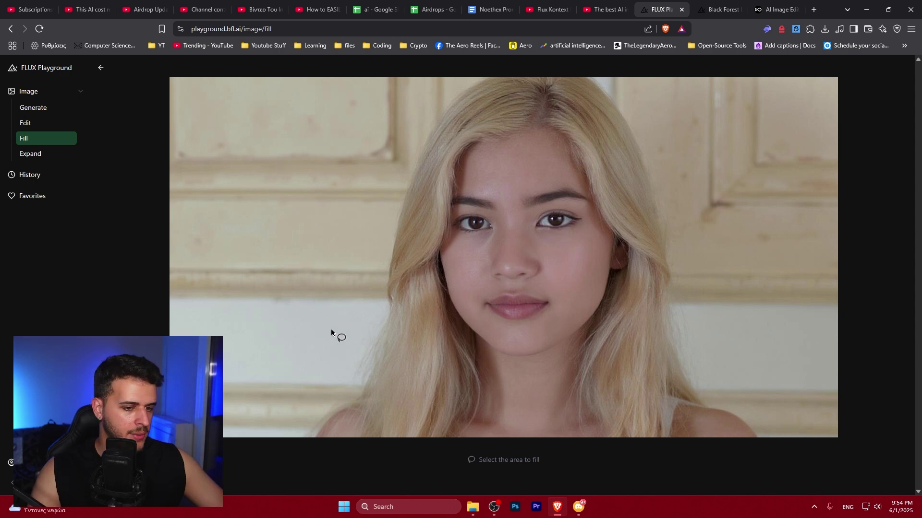
- Try to outline the white wall panels on both sides of the girl as the fill area
{"action": "left_click_drag", "start_coordinate": [177, 301], "coordinate": [379, 304]}
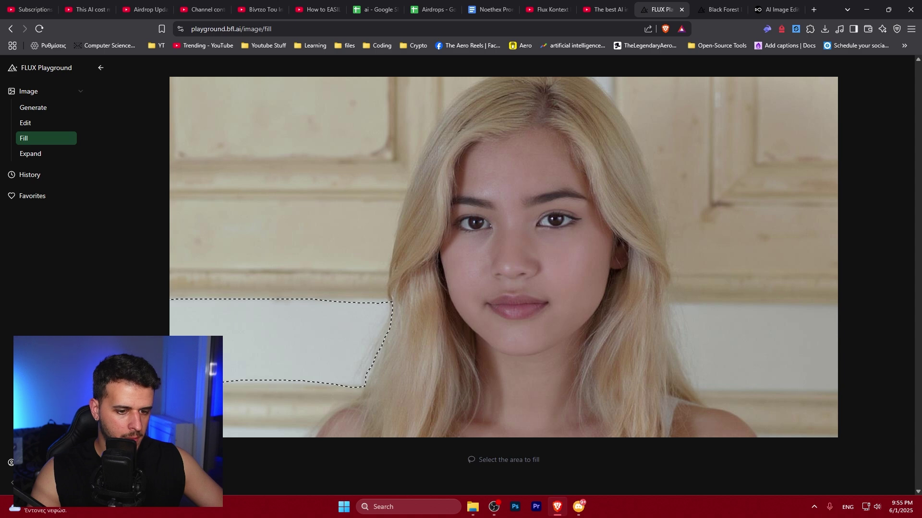
{"action": "left_click_drag", "start_coordinate": [670, 305], "coordinate": [810, 307]}
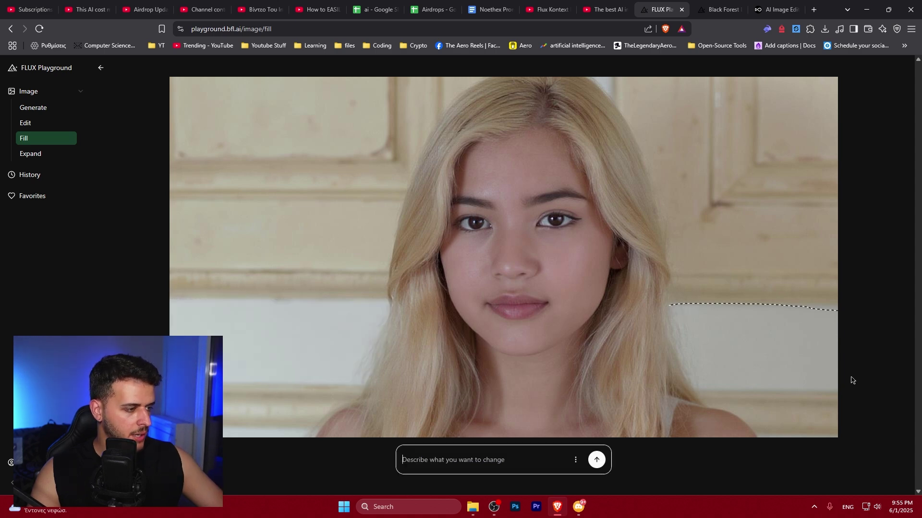
{"action": "left_click_drag", "start_coordinate": [693, 394], "coordinate": [651, 354]}
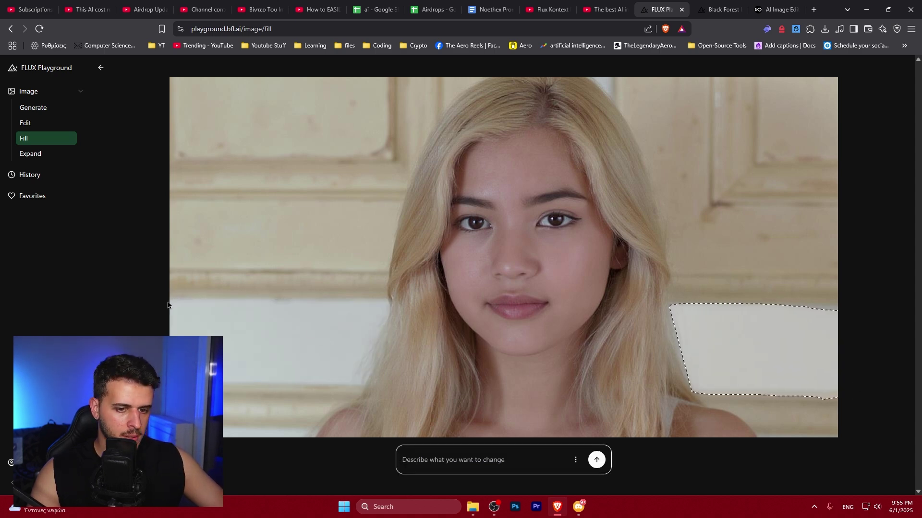
{"action": "mouse_move", "coordinate": [173, 299]}
{"action": "left_mouse_down"}
{"action": "mouse_move", "coordinate": [312, 308]}
{"action": "mouse_move", "coordinate": [357, 345]}
{"action": "mouse_move", "coordinate": [370, 317]}
{"action": "left_mouse_up"}
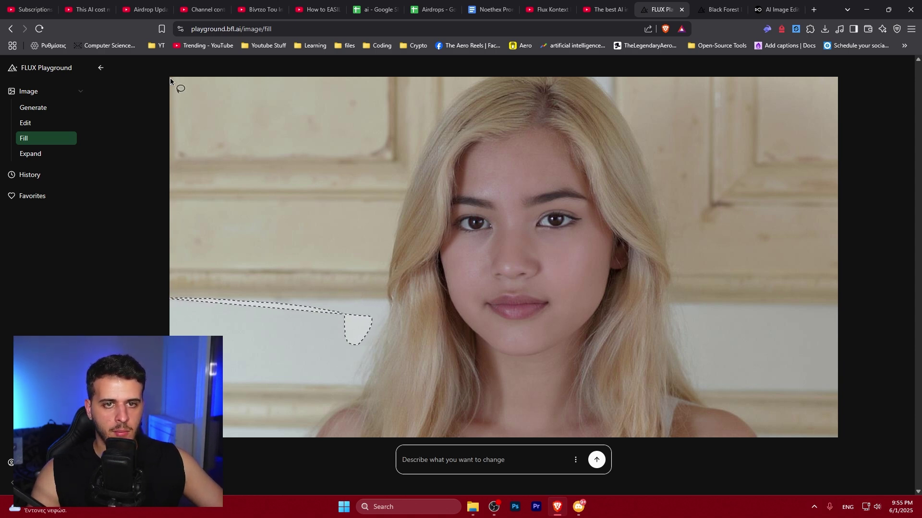
- Outline the background in the left part of the portrait, following the edge of the hair and shoulder, as the fill area
{"action": "left_click_drag", "start_coordinate": [171, 77], "coordinate": [366, 89]}
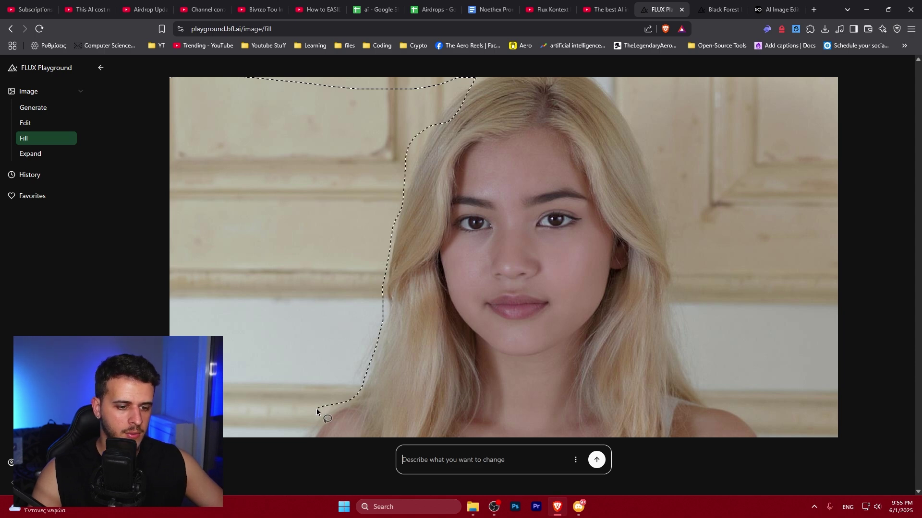
{"action": "mouse_move", "coordinate": [202, 446]}
{"action": "left_mouse_down"}
{"action": "mouse_move", "coordinate": [183, 96]}
{"action": "mouse_move", "coordinate": [171, 77]}
{"action": "left_mouse_up"}
{"action": "left_click", "coordinate": [475, 451]}
- Draft the fill prompt "Add some girl in the background" and cut it back to "Add"
{"action": "type", "text": "A"}
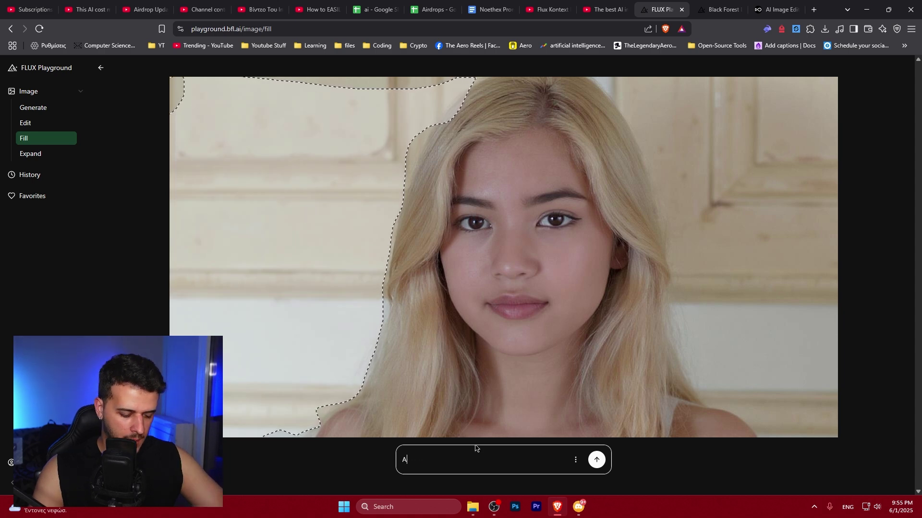
{"action": "type", "text": "dd some girl in"}
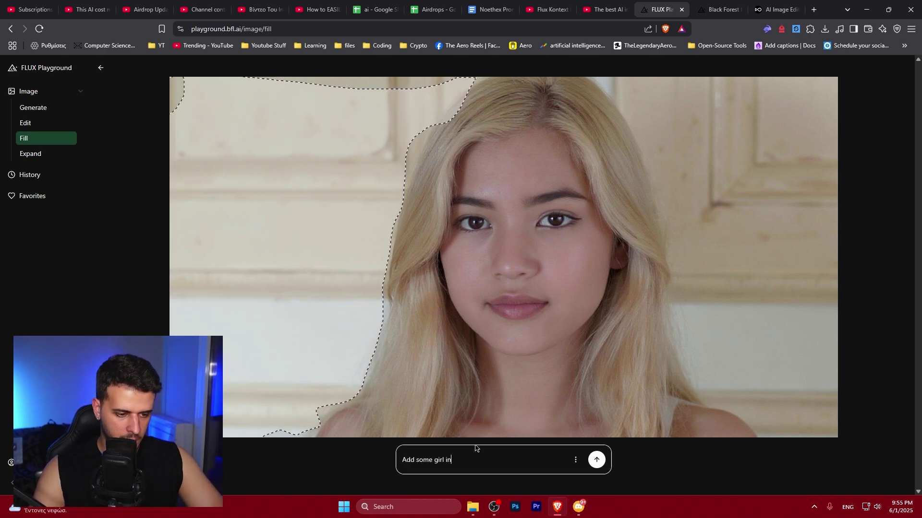
{"action": "type", "text": " the background"}
{"action": "key", "text": "BackSpace"}
{"action": "key", "text": "BackSpace"}
{"action": "key", "text": "BackSpace"}
{"action": "key", "text": "BackSpace"}
{"action": "key", "text": "BackSpace"}
{"action": "key", "text": "BackSpace"}
{"action": "key", "text": "BackSpace"}
{"action": "key", "text": "BackSpace"}
{"action": "key", "text": "BackSpace"}
{"action": "key", "text": "BackSpace"}
{"action": "key", "text": "BackSpace"}
{"action": "key", "text": "BackSpace"}
{"action": "key", "text": "BackSpace"}
{"action": "key", "text": "BackSpace"}
{"action": "key", "text": "BackSpace"}
{"action": "key", "text": "BackSpace"}
{"action": "key", "text": "BackSpace"}
{"action": "key", "text": "BackSpace"}
{"action": "key", "text": "BackSpace"}
{"action": "key", "text": "BackSpace"}
{"action": "key", "text": "BackSpace"}
{"action": "key", "text": "BackSpace"}
{"action": "key", "text": "BackSpace"}
{"action": "key", "text": "BackSpace"}
{"action": "key", "text": "BackSpace"}
{"action": "key", "text": "BackSpace"}
{"action": "key", "text": "BackSpace"}
- Complete the fill prompt as "Add a painting in the background" and generate the fill variations
{"action": "type", "text": "a"}
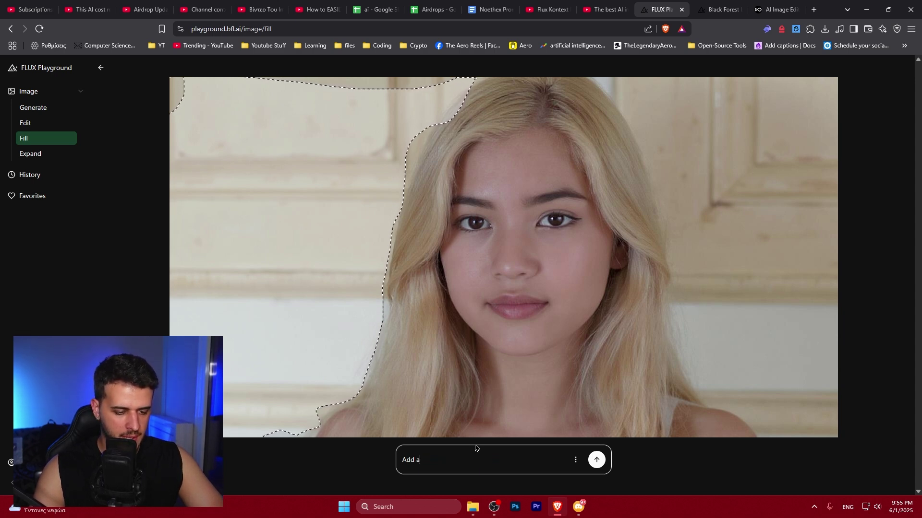
{"action": "type", "text": " painting in the backgro"}
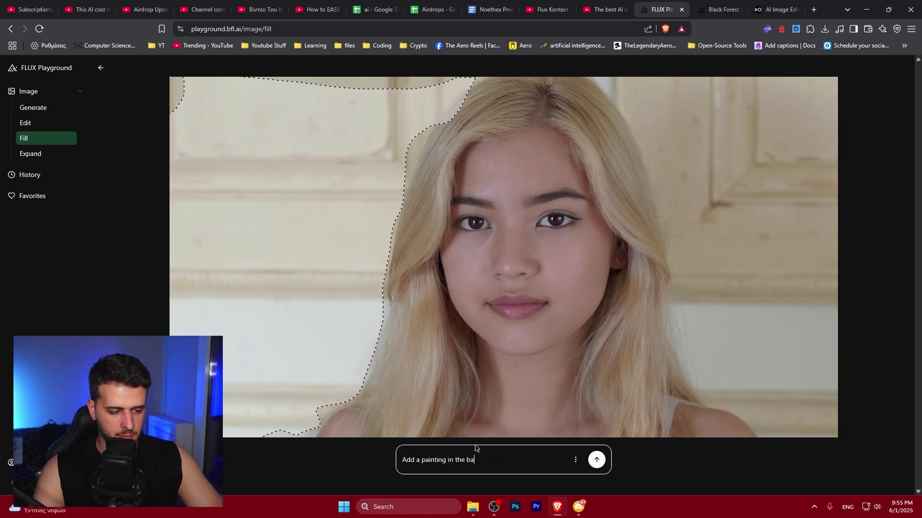
{"action": "type", "text": "und"}
{"action": "key", "text": "Return"}
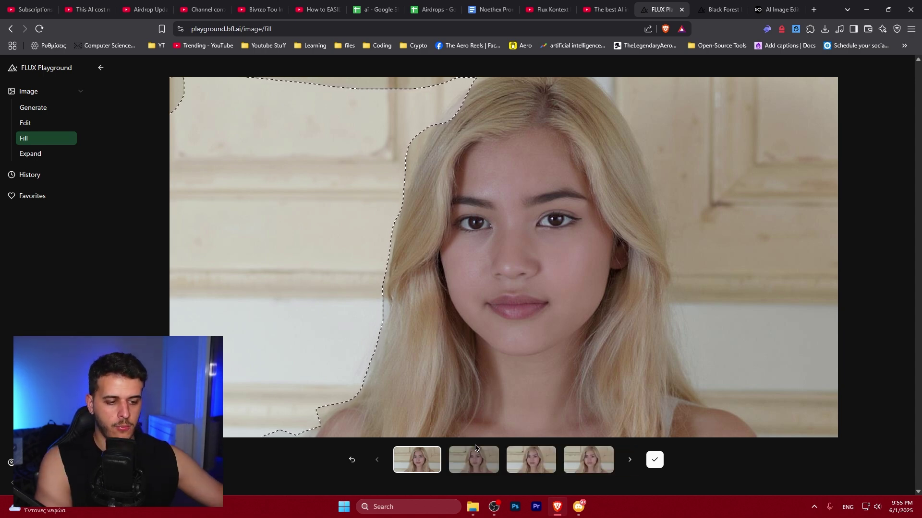
- Browse the generated fill variations and accept the fourth one
{"action": "left_click", "coordinate": [630, 461]}
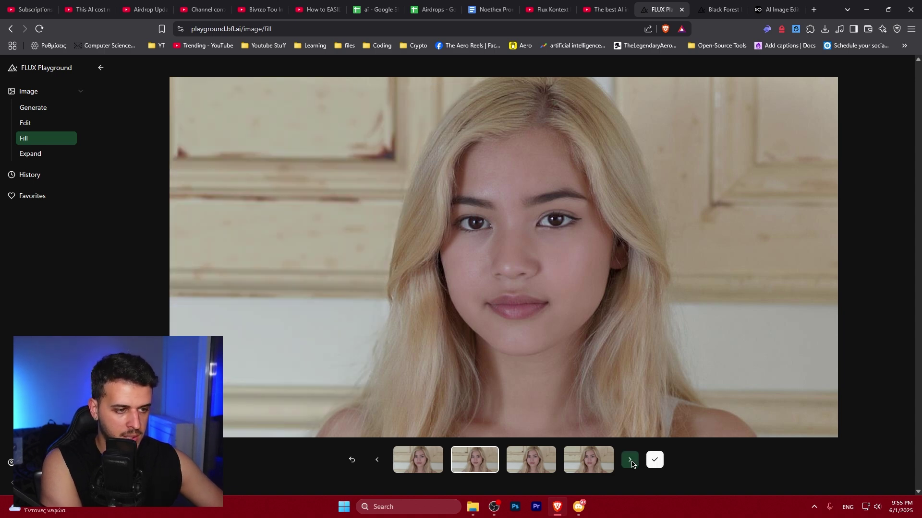
{"action": "left_click", "coordinate": [631, 462]}
{"action": "left_click", "coordinate": [630, 461]}
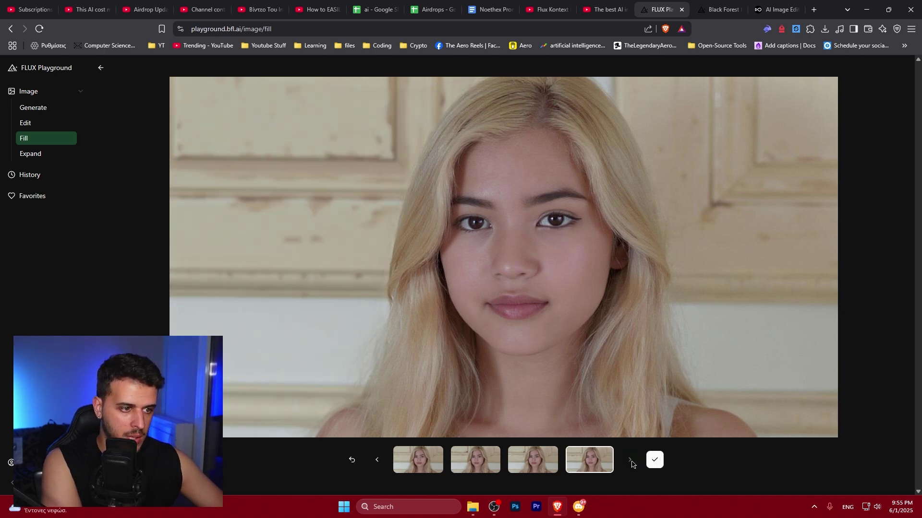
{"action": "left_click", "coordinate": [654, 460]}
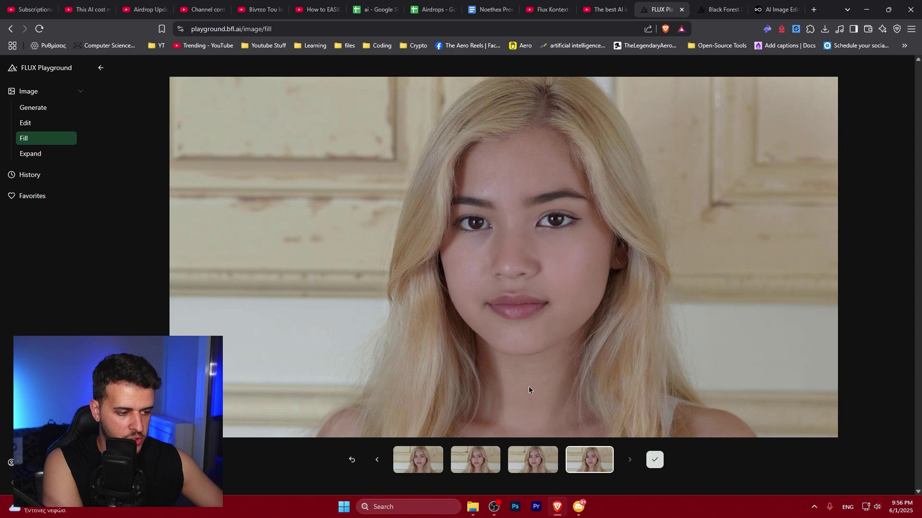
- Start a new fill with the dark-haired portrait from the Downloads folder
{"action": "left_click", "coordinate": [41, 138]}
{"action": "left_click_drag", "start_coordinate": [454, 223], "coordinate": [586, 225]}
{"action": "left_click", "coordinate": [587, 225]}
{"action": "left_click", "coordinate": [408, 260]}
{"action": "left_click", "coordinate": [285, 161]}
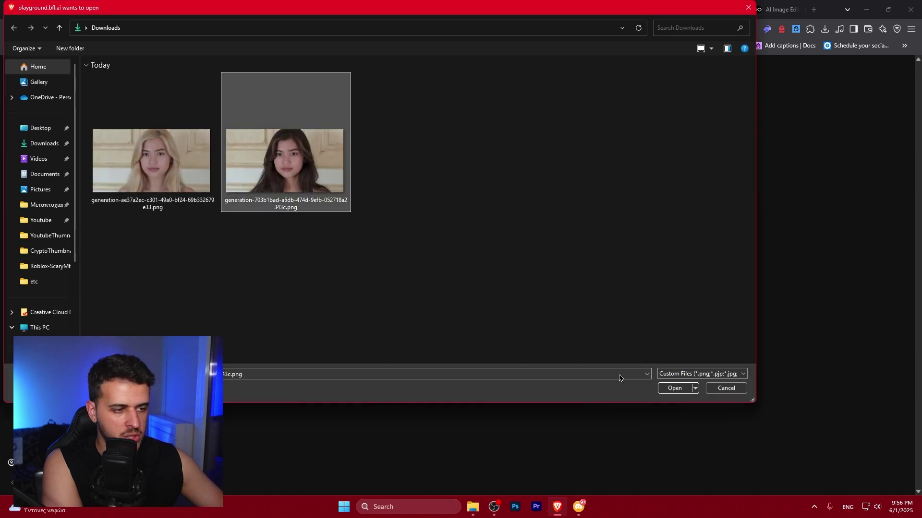
{"action": "left_click", "coordinate": [674, 388]}
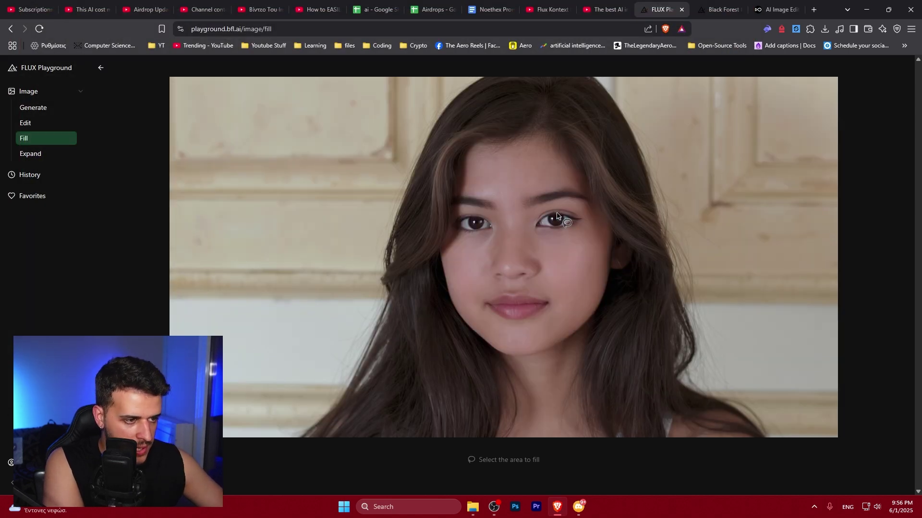
- Outline the eye in the right half of the image as the fill area and generate fills with the prompt "remove this eye"
{"action": "left_click_drag", "start_coordinate": [559, 212], "coordinate": [556, 208]}
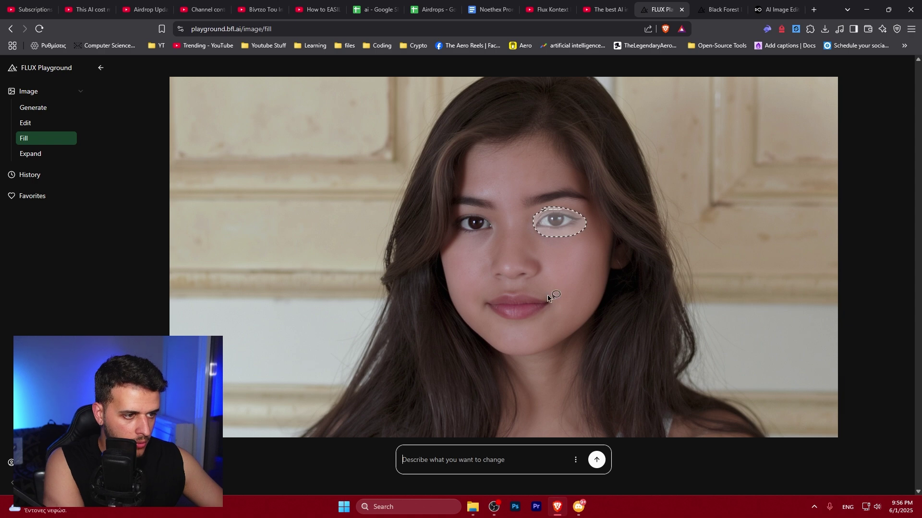
{"action": "left_click", "coordinate": [454, 469]}
{"action": "type", "text": "remove this eye"}
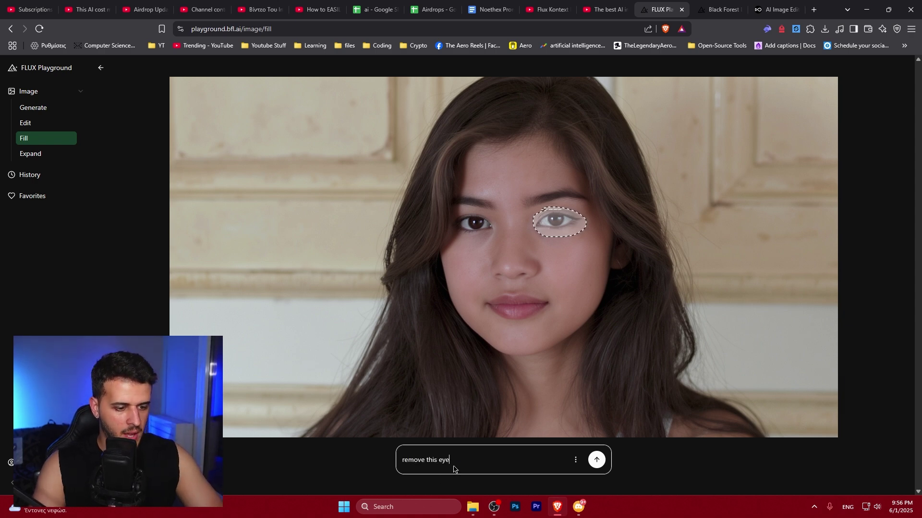
{"action": "key", "text": "Return"}
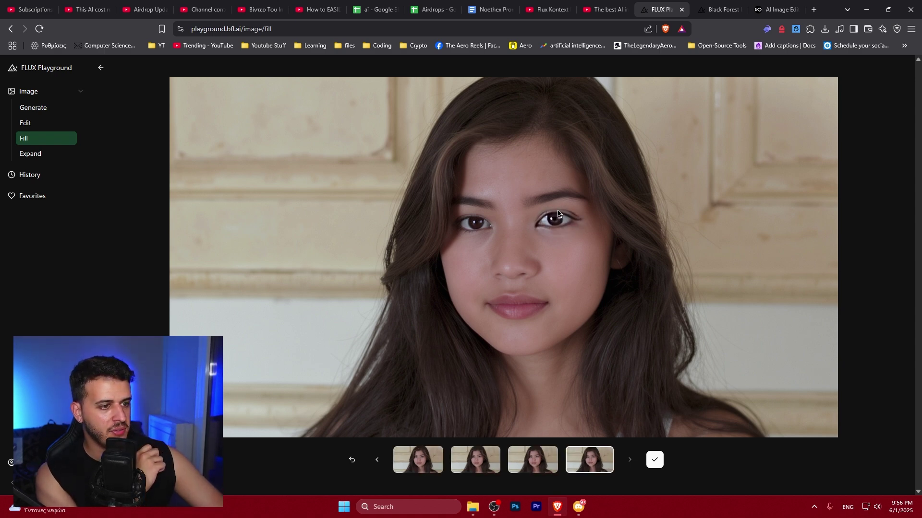
- Load the dark-haired portrait from the Downloads folder into the Expand tool
{"action": "left_click", "coordinate": [42, 153]}
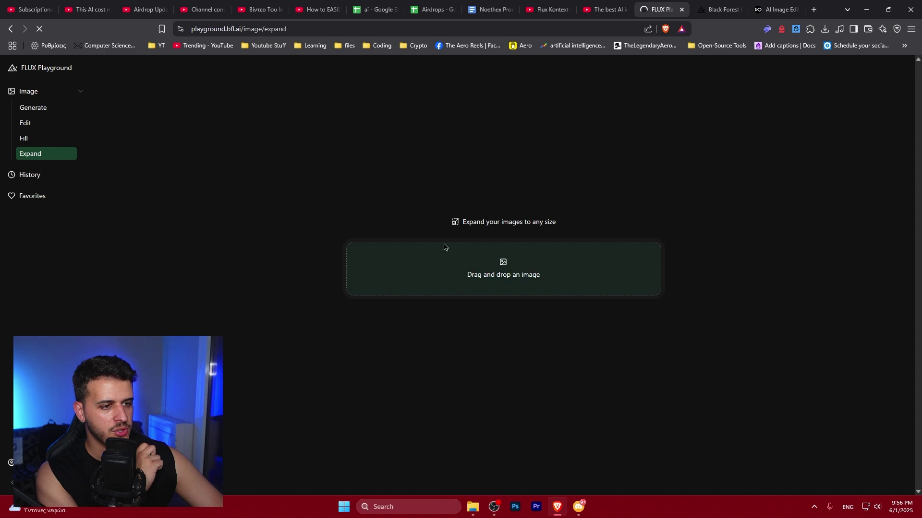
{"action": "left_click", "coordinate": [462, 263]}
{"action": "left_click", "coordinate": [245, 191]}
{"action": "left_click", "coordinate": [675, 387]}
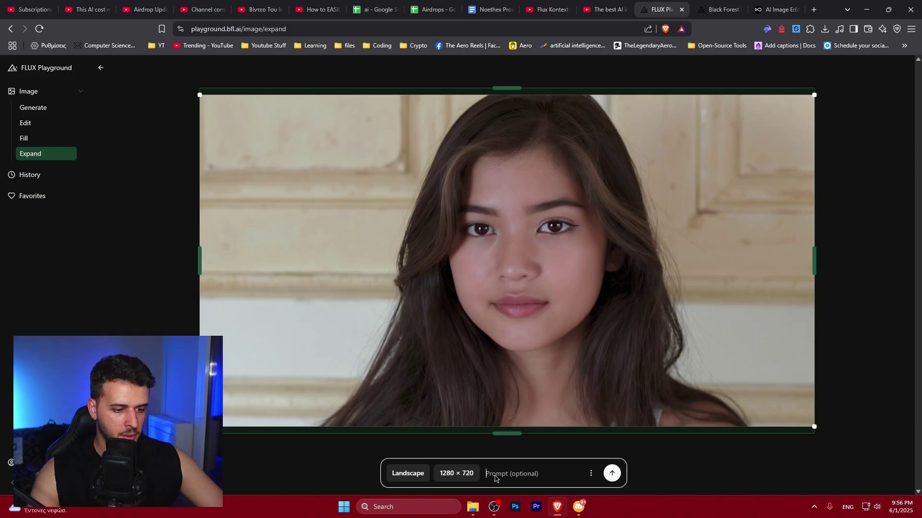
- Try a custom 1440 × 1440 expansion canvas, then adjust its width and the image's placement on it
{"action": "left_click", "coordinate": [459, 475]}
{"action": "left_click_drag", "start_coordinate": [494, 416], "coordinate": [509, 415]}
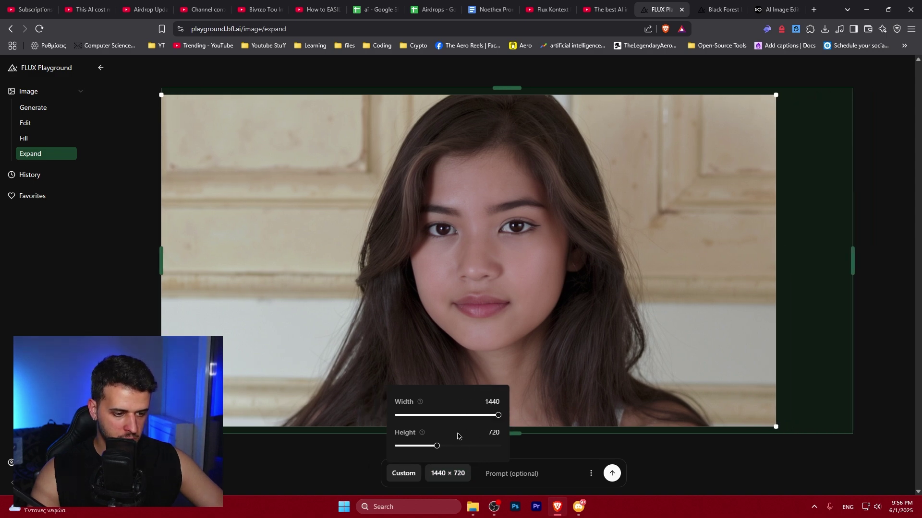
{"action": "left_click_drag", "start_coordinate": [436, 446], "coordinate": [499, 446]}
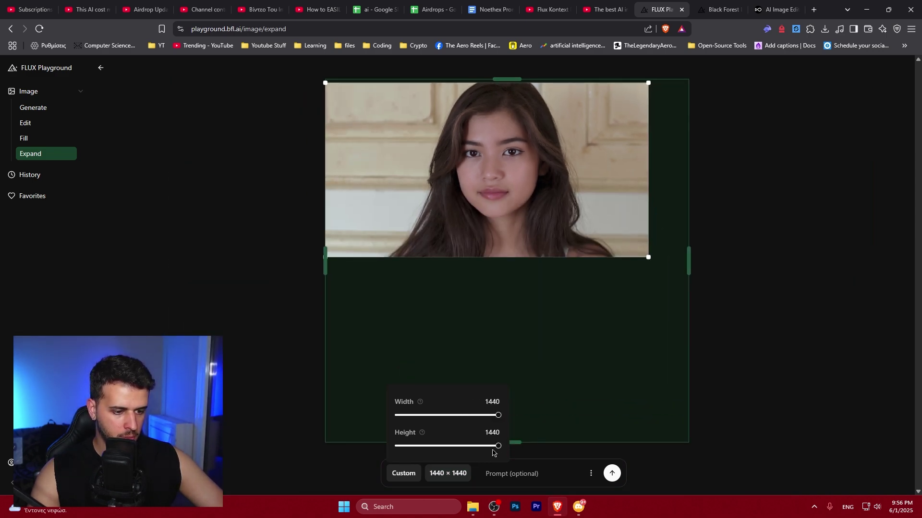
{"action": "mouse_move", "coordinate": [485, 416]}
{"action": "left_mouse_down"}
{"action": "mouse_move", "coordinate": [450, 416]}
{"action": "mouse_move", "coordinate": [483, 416]}
{"action": "mouse_move", "coordinate": [468, 412]}
{"action": "left_mouse_up"}
{"action": "left_click_drag", "start_coordinate": [364, 265], "coordinate": [501, 215]}
{"action": "left_click_drag", "start_coordinate": [583, 263], "coordinate": [600, 268]}
- Set the expansion canvas to Portrait, 720 × 1280, and generate the expansions without a prompt
{"action": "left_click", "coordinate": [403, 473]}
{"action": "left_click", "coordinate": [405, 423]}
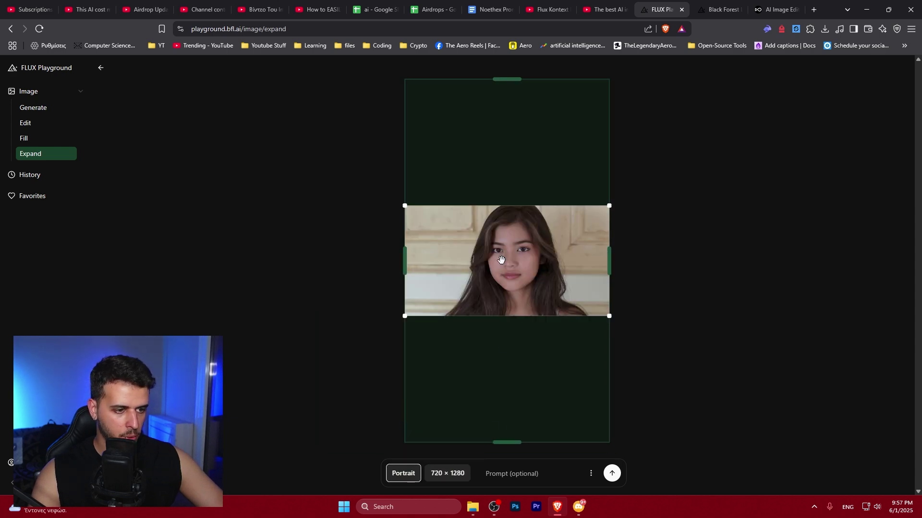
{"action": "left_click", "coordinate": [509, 476]}
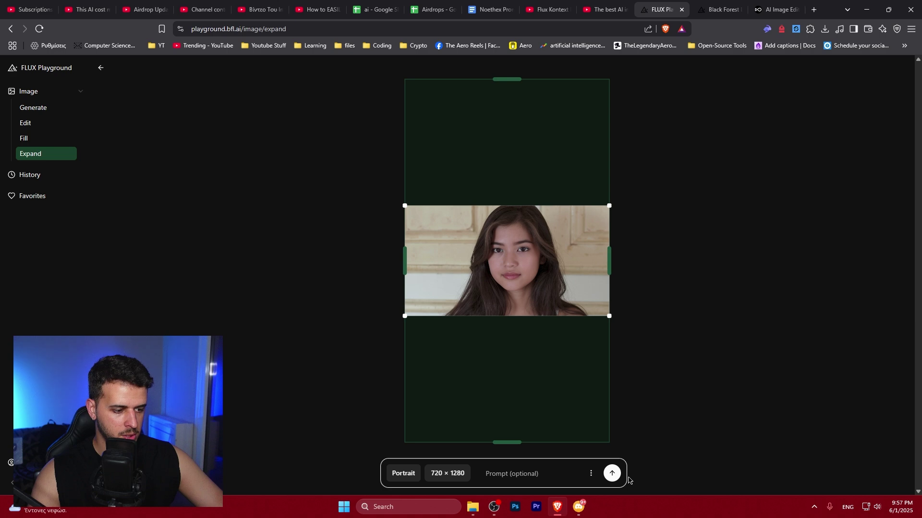
{"action": "left_click", "coordinate": [611, 474]}
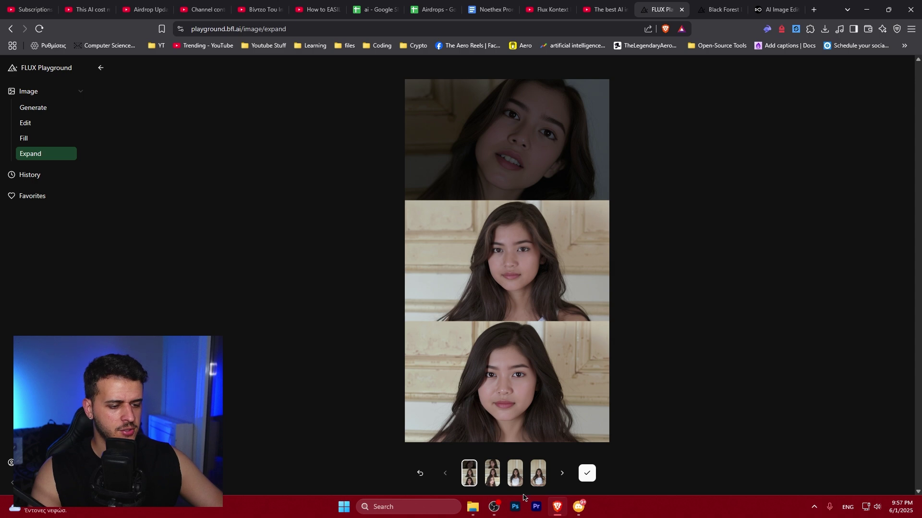
- Compare the generated expansion variations, examining the third and fourth more closely
{"action": "left_click", "coordinate": [563, 476]}
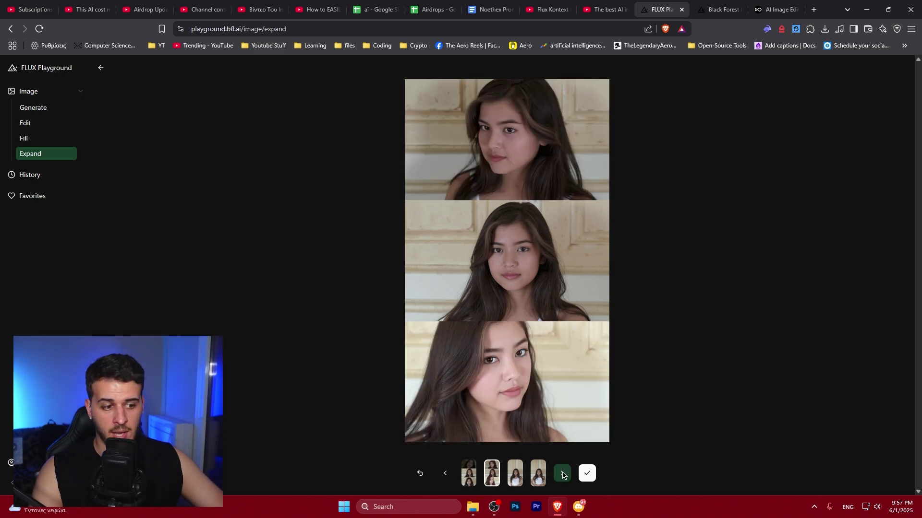
{"action": "left_click", "coordinate": [563, 475]}
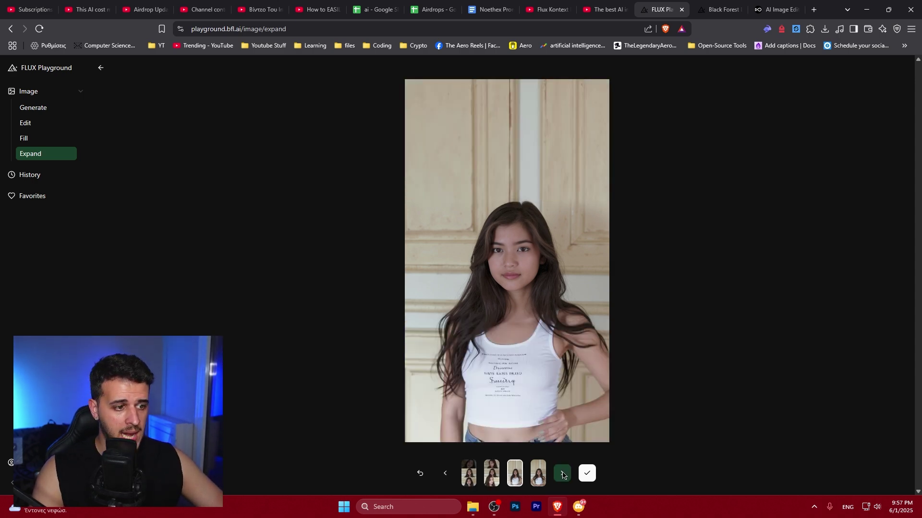
{"action": "scroll", "coordinate": [516, 286], "scroll_direction": "up", "scroll_amount": 2}
{"action": "scroll", "coordinate": [516, 286], "scroll_direction": "down", "scroll_amount": 3}
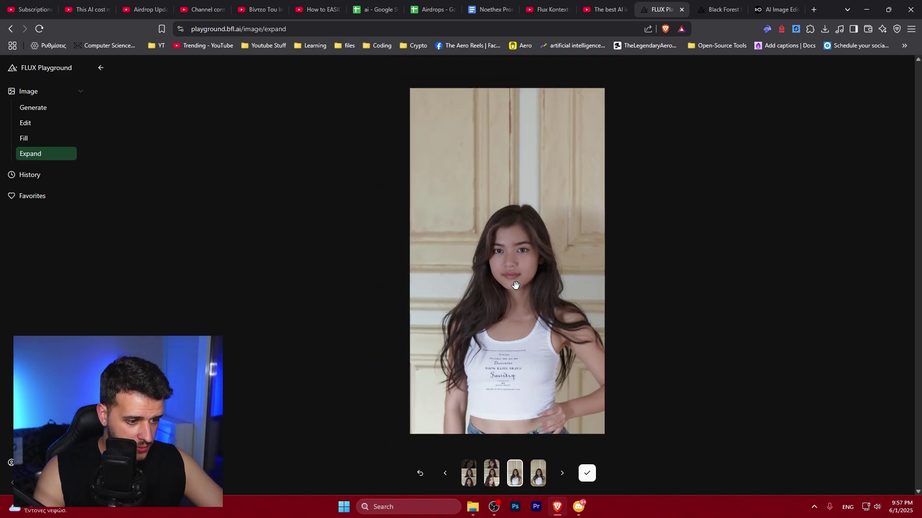
{"action": "left_click", "coordinate": [538, 476]}
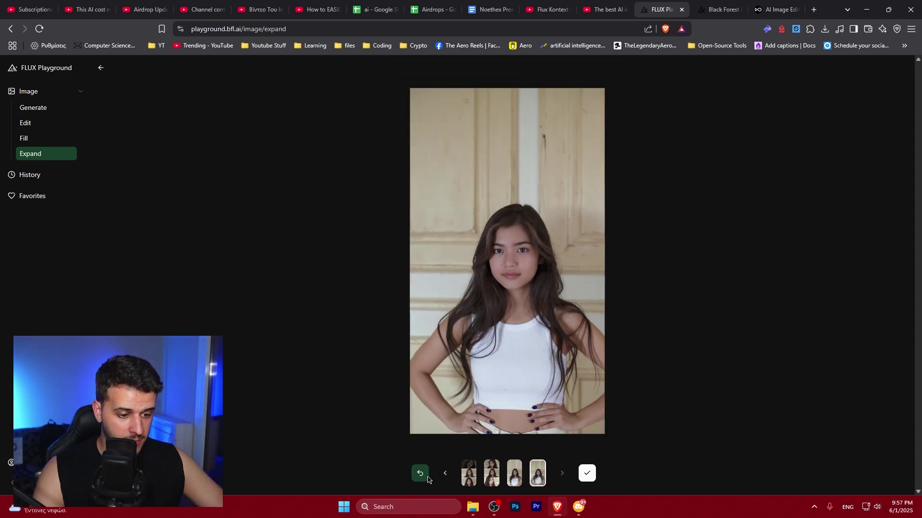
{"action": "left_click", "coordinate": [445, 473]}
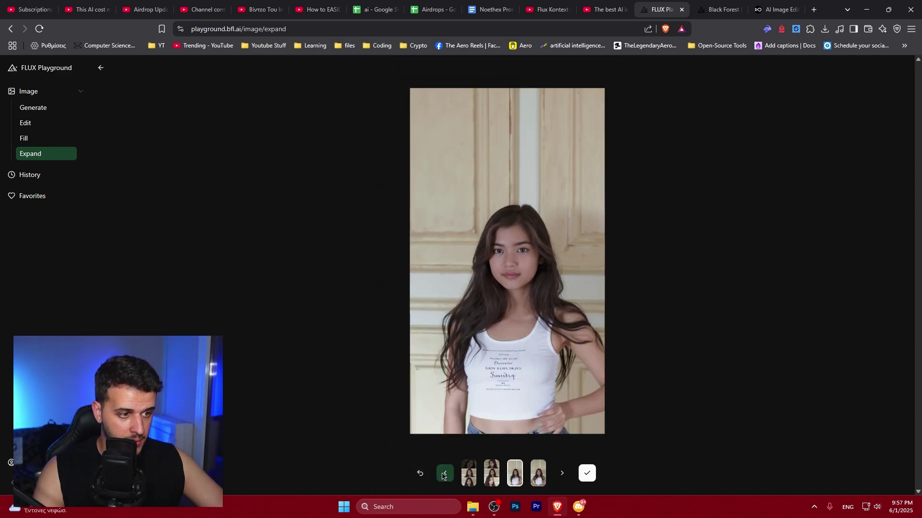
{"action": "left_click", "coordinate": [562, 474]}
{"action": "scroll", "coordinate": [509, 418], "scroll_direction": "up", "scroll_amount": 4}
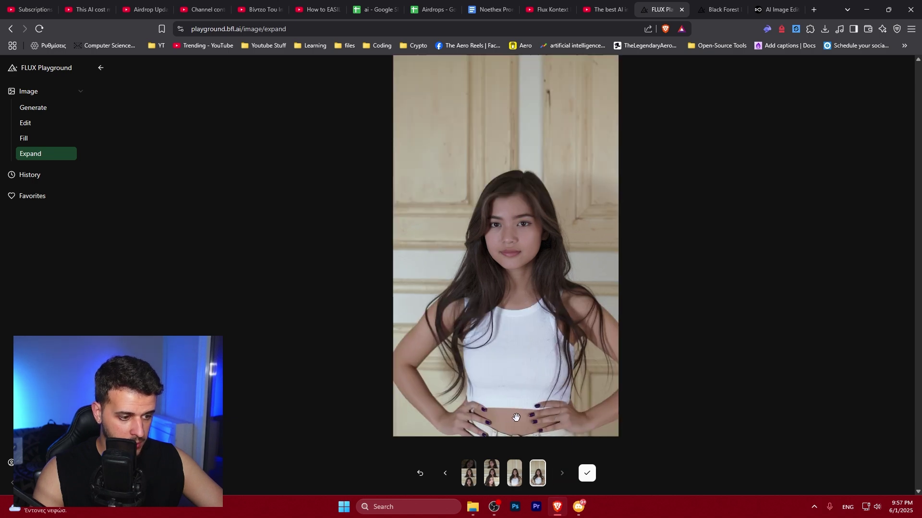
{"action": "scroll", "coordinate": [513, 416], "scroll_direction": "down", "scroll_amount": 3}
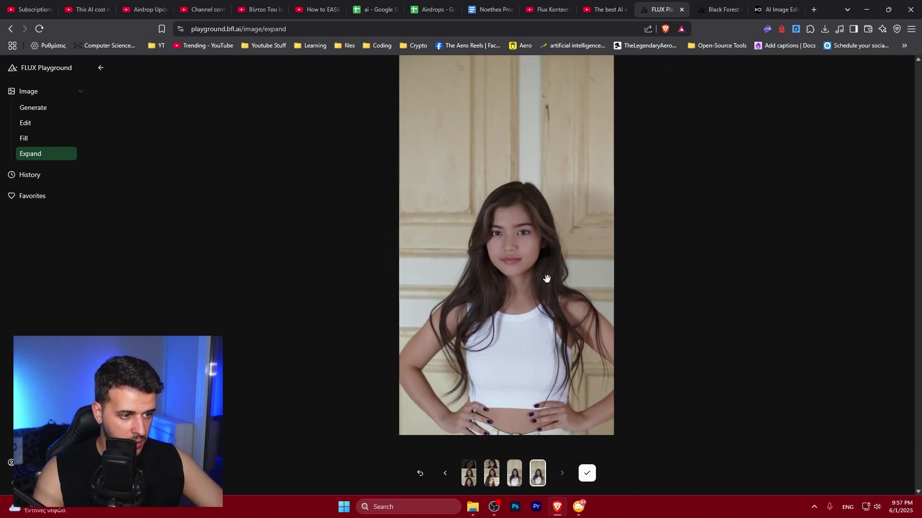
- Accept the fourth expansion variation and download the expanded image
{"action": "left_click", "coordinate": [586, 472]}
{"action": "left_click", "coordinate": [863, 68]}
{"action": "left_click", "coordinate": [867, 88]}
- Load the downloaded expanded portrait with the white top into the Edit tool
{"action": "left_click", "coordinate": [676, 388]}
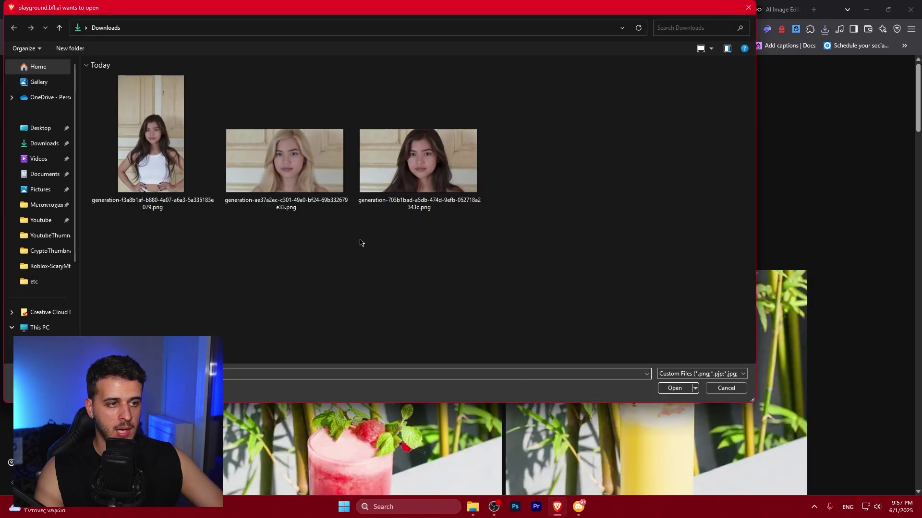
{"action": "left_click", "coordinate": [151, 135]}
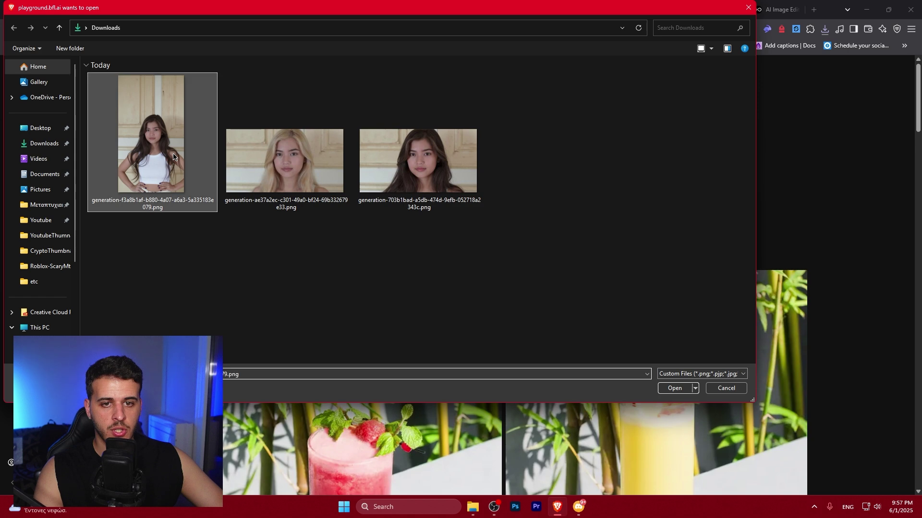
{"action": "left_click", "coordinate": [675, 388]}
- Generate edits of the expanded portrait with the prompt "Put the girl in a red bikini, and a beach in greece"
{"action": "left_click", "coordinate": [465, 478]}
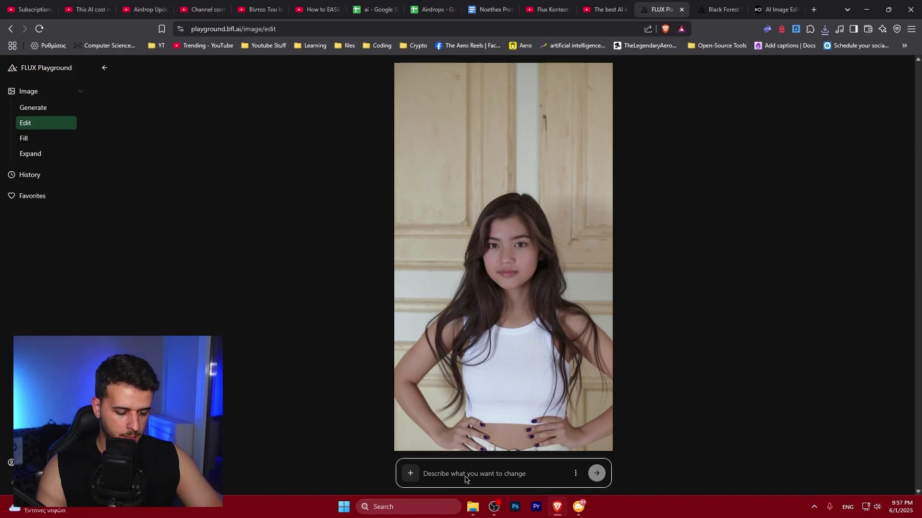
{"action": "type", "text": "Put the girl in a red bikini, and a beach in greece"}
{"action": "key", "text": "Return"}
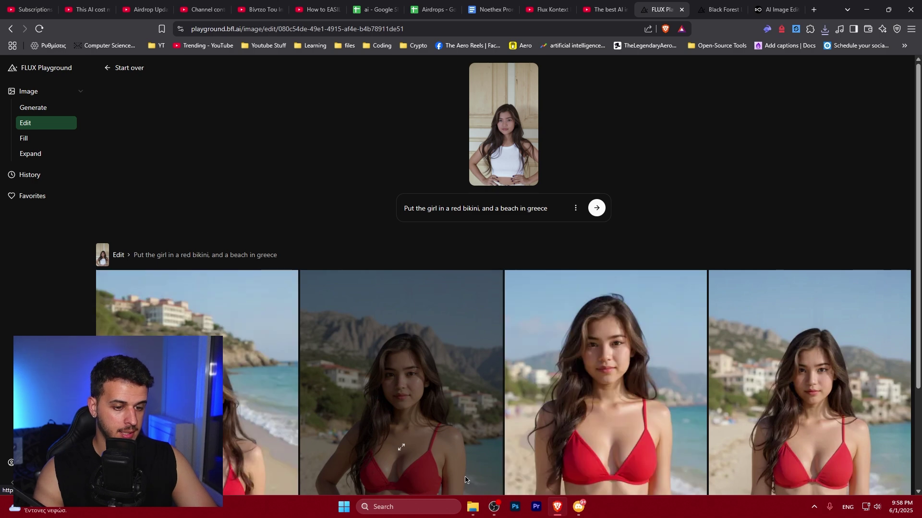
- Review the generated beach edits one by one in enlarged view and together in the results overview
{"action": "left_click", "coordinate": [250, 379]}
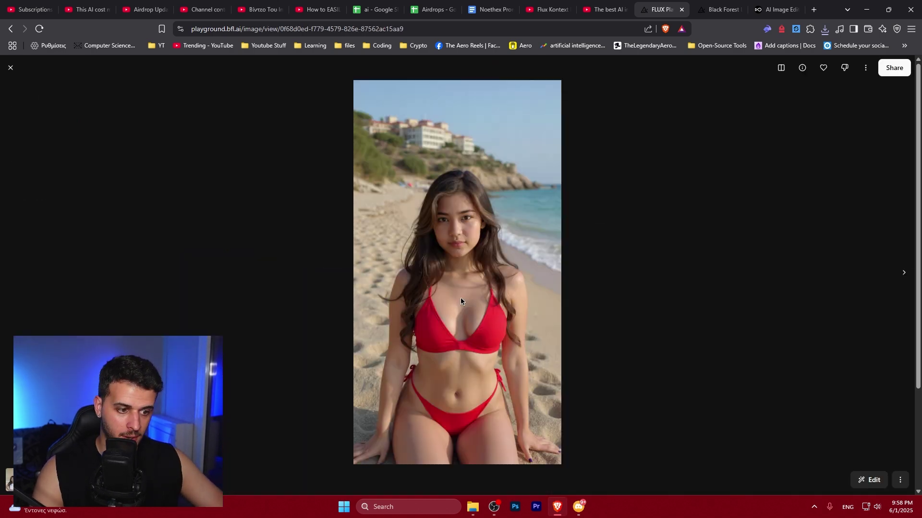
{"action": "key", "text": "Right"}
{"action": "key", "text": "Right"}
{"action": "key", "text": "Right"}
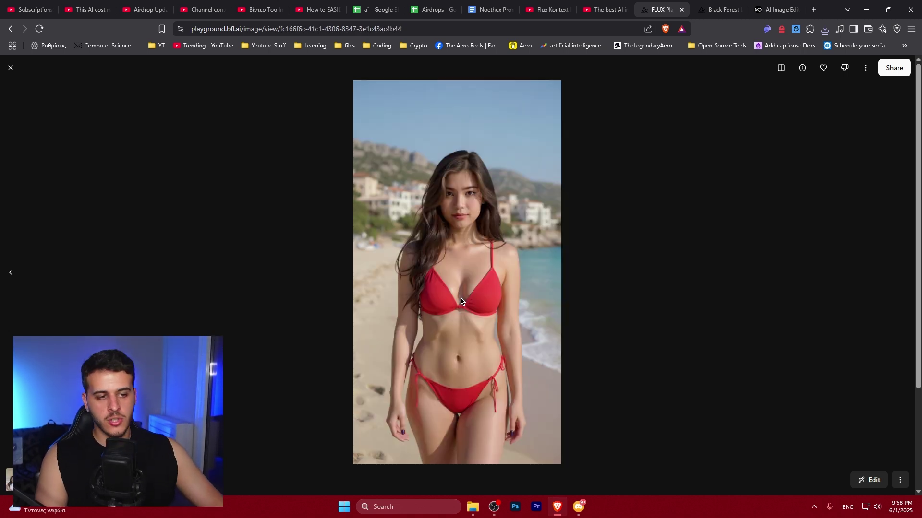
{"action": "key", "text": "Escape"}
{"action": "left_click", "coordinate": [216, 331]}
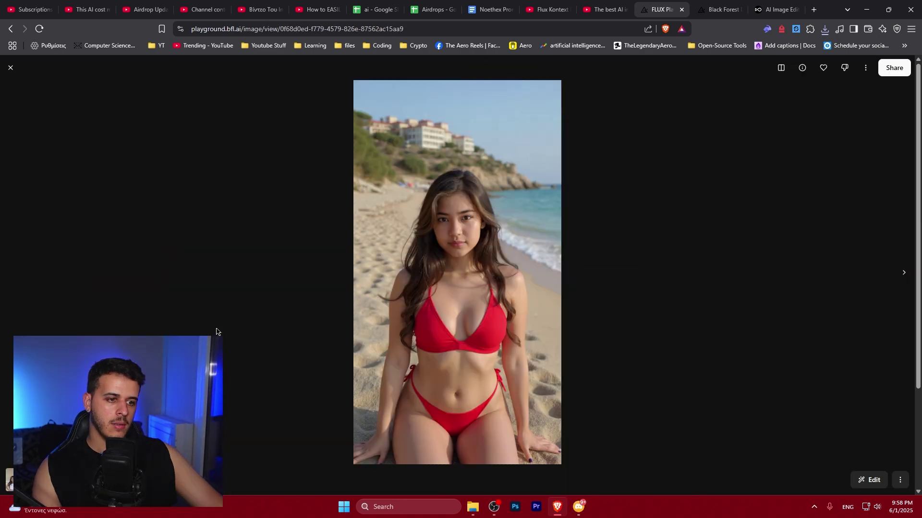
{"action": "key", "text": "Escape"}
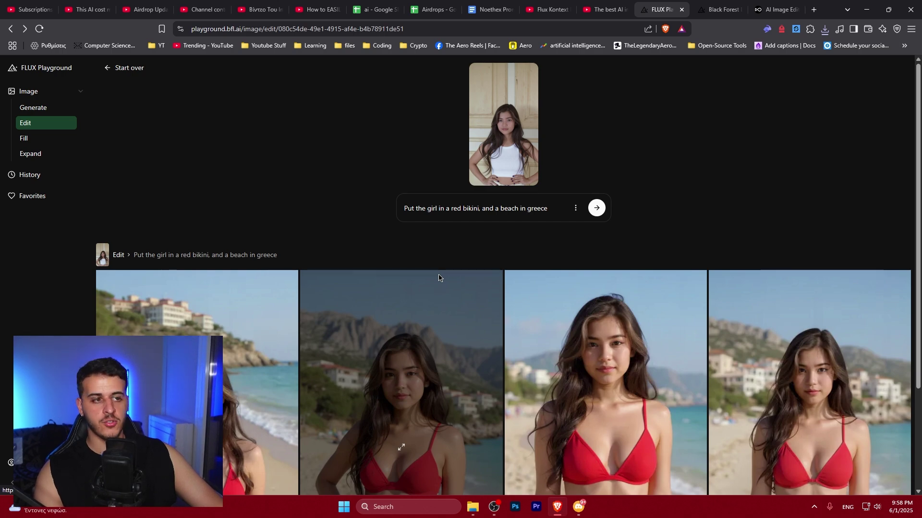
{"action": "scroll", "coordinate": [439, 277], "scroll_direction": "down", "scroll_amount": 3}
{"action": "scroll", "coordinate": [438, 278], "scroll_direction": "up", "scroll_amount": 3}
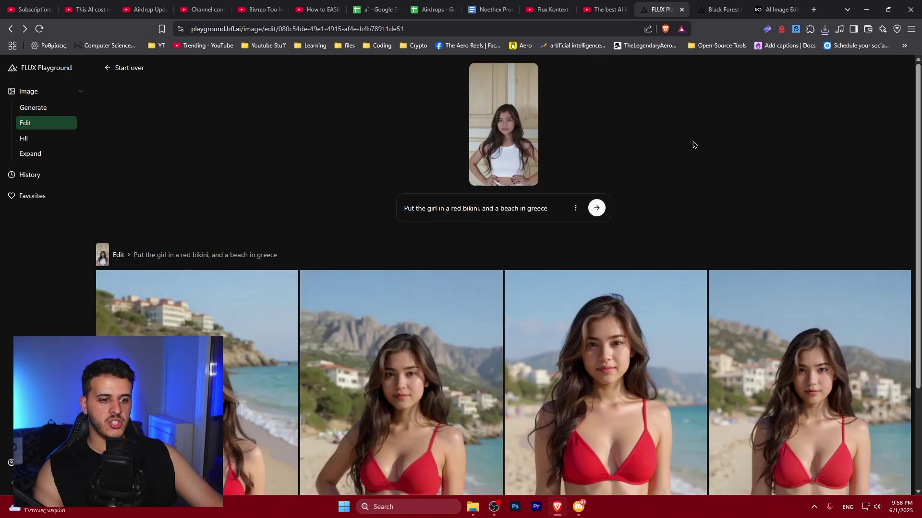
{"action": "scroll", "coordinate": [686, 143], "scroll_direction": "down", "scroll_amount": 2}
{"action": "scroll", "coordinate": [570, 151], "scroll_direction": "down", "scroll_amount": 1}
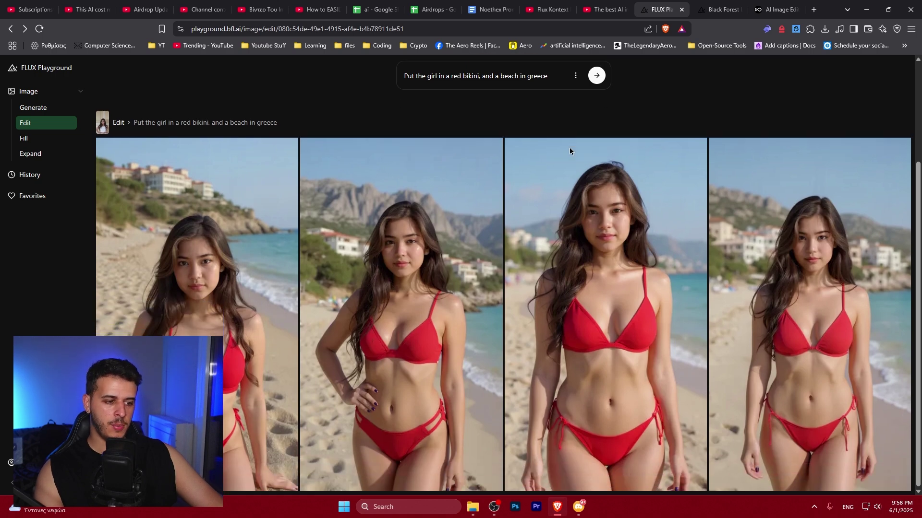
- Review the mini skirt edits of the expanded portrait one by one in enlarged view and together in the results overview
{"action": "scroll", "coordinate": [570, 151], "scroll_direction": "up", "scroll_amount": 2}
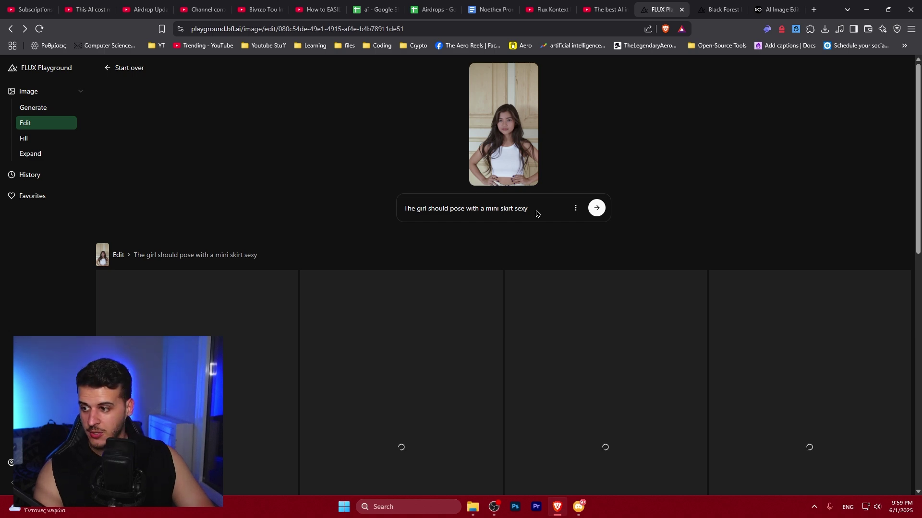
{"action": "scroll", "coordinate": [337, 282], "scroll_direction": "down", "scroll_amount": 4}
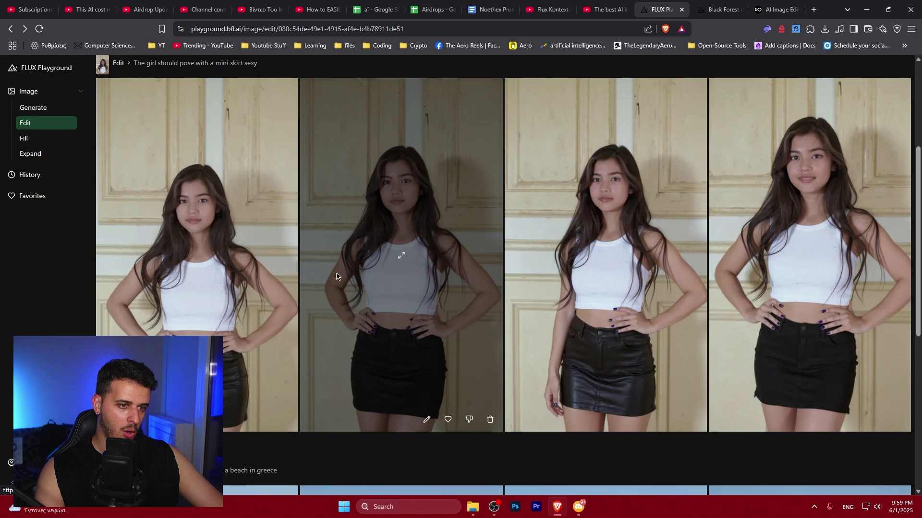
{"action": "left_click", "coordinate": [237, 265]}
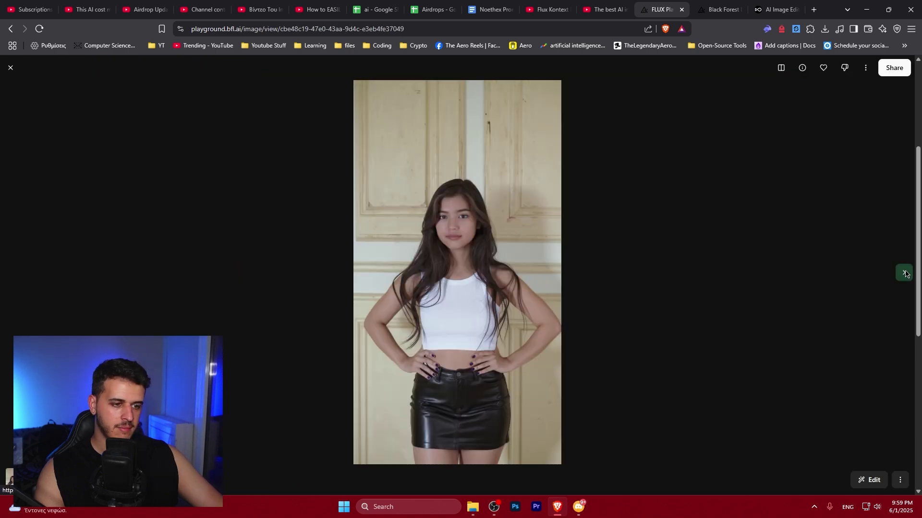
{"action": "left_click", "coordinate": [905, 273]}
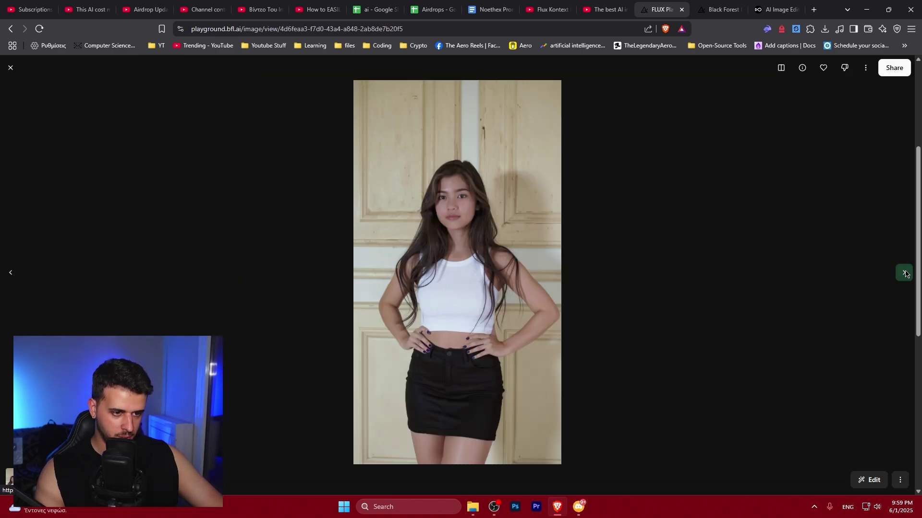
{"action": "left_click", "coordinate": [905, 272]}
{"action": "key", "text": "Escape"}
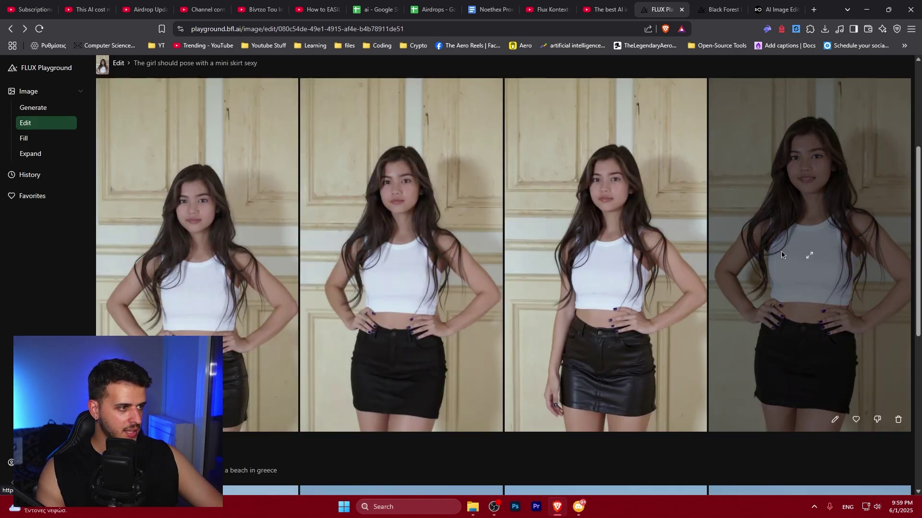
{"action": "left_click", "coordinate": [777, 249]}
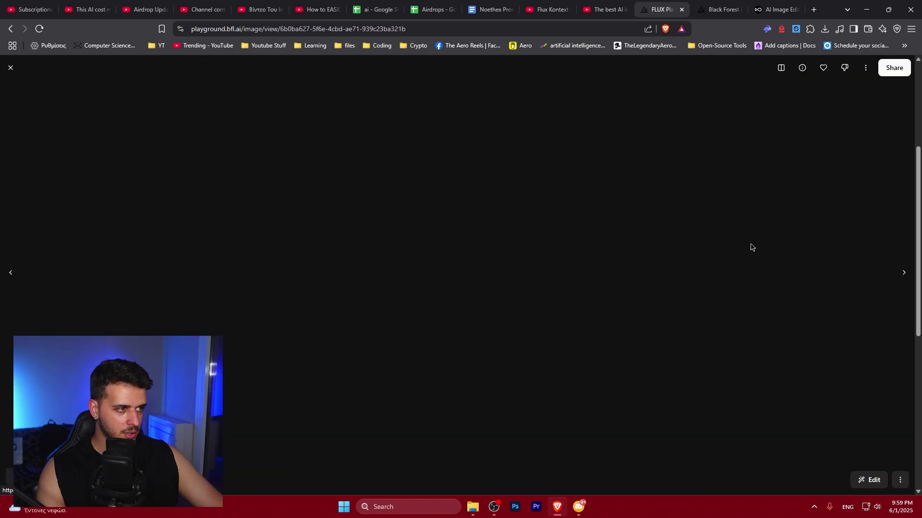
{"action": "key", "text": "Escape"}
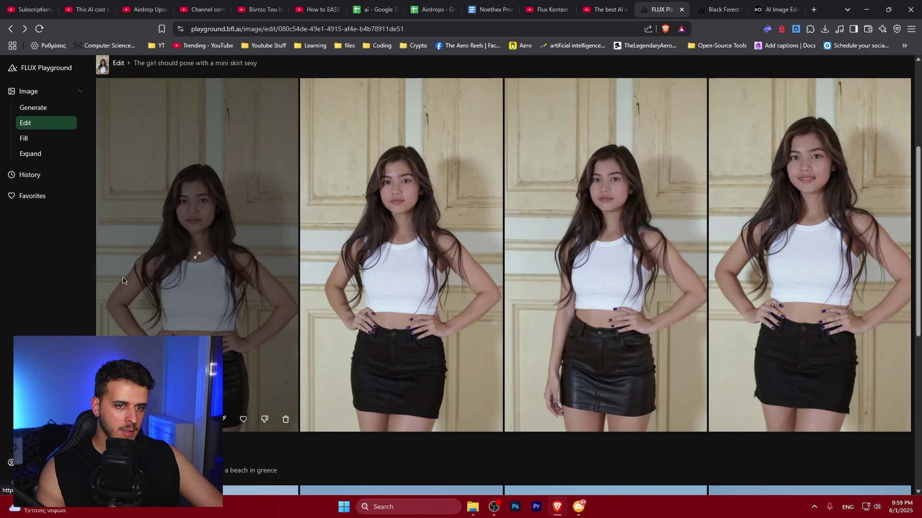
- Generate new edits of the expanded portrait with the prompt "Add snow to the image"
{"action": "scroll", "coordinate": [226, 243], "scroll_direction": "up", "scroll_amount": 4}
{"action": "left_click", "coordinate": [720, 9]}
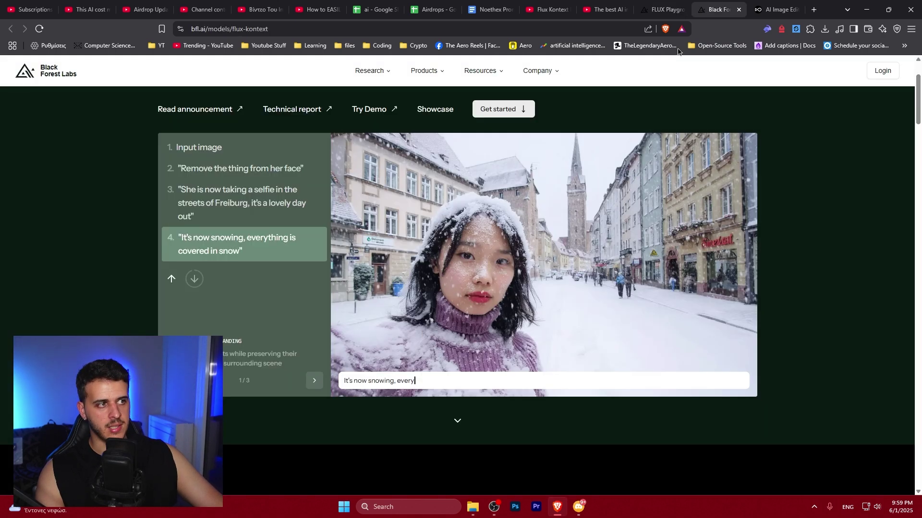
{"action": "left_click", "coordinate": [662, 9]}
{"action": "left_click", "coordinate": [481, 210]}
{"action": "key", "text": "ctrl+a"}
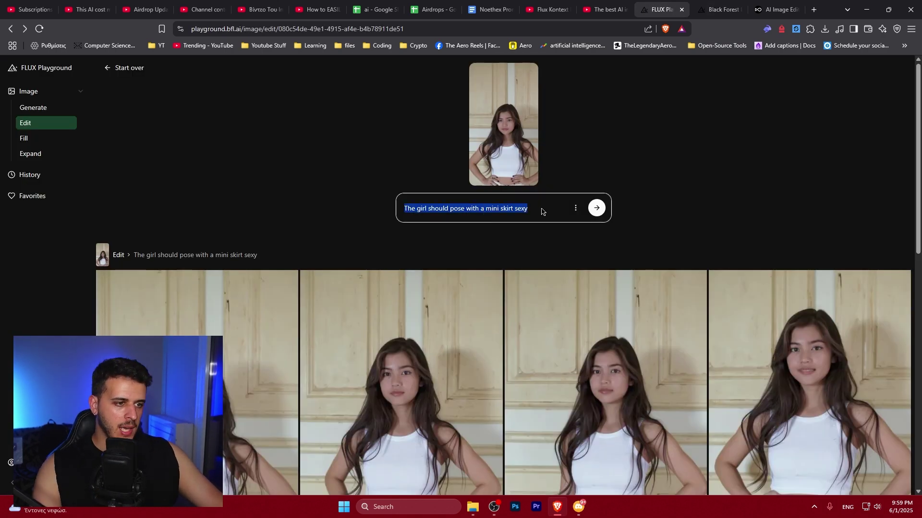
{"action": "type", "text": "Add sno"}
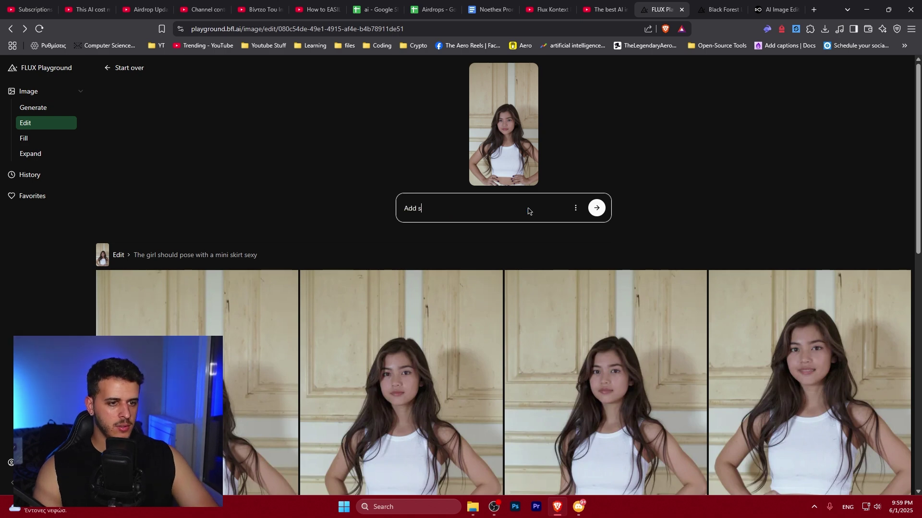
{"action": "type", "text": "w to the image"}
{"action": "key", "text": "Return"}
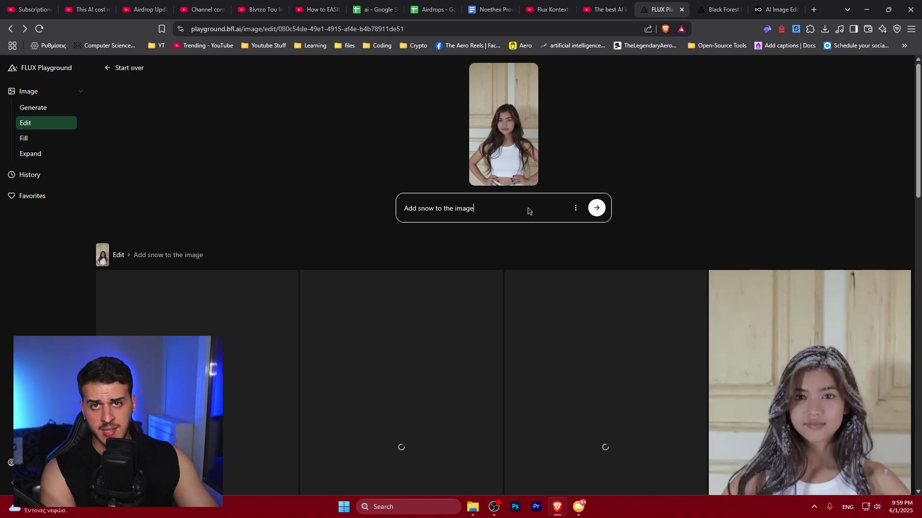
- Review the snow edits one by one in enlarged view and return to the results overview
{"action": "scroll", "coordinate": [786, 217], "scroll_direction": "down", "scroll_amount": 5}
{"action": "left_click", "coordinate": [786, 217]}
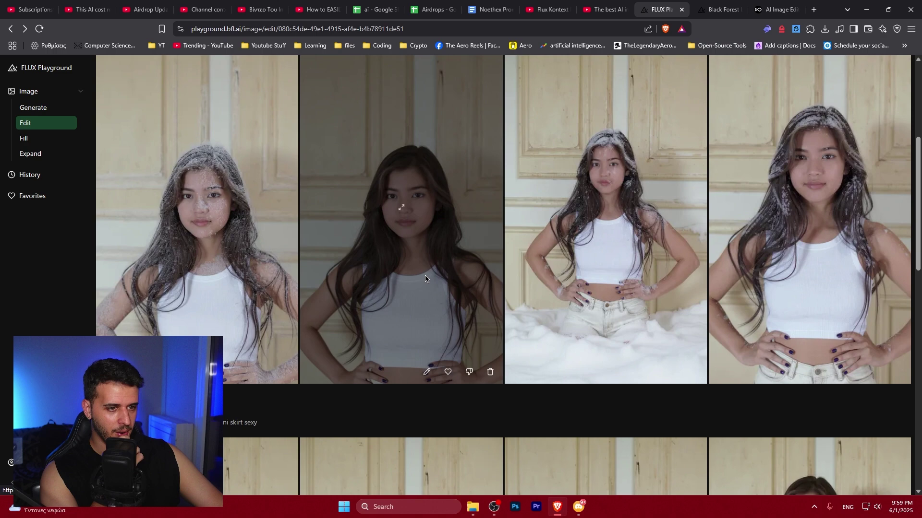
{"action": "key", "text": "Right"}
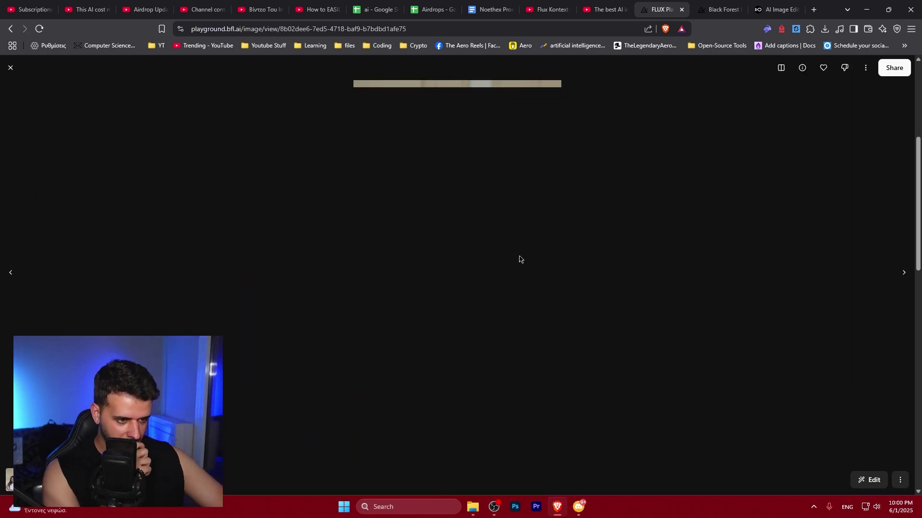
{"action": "key", "text": "Right"}
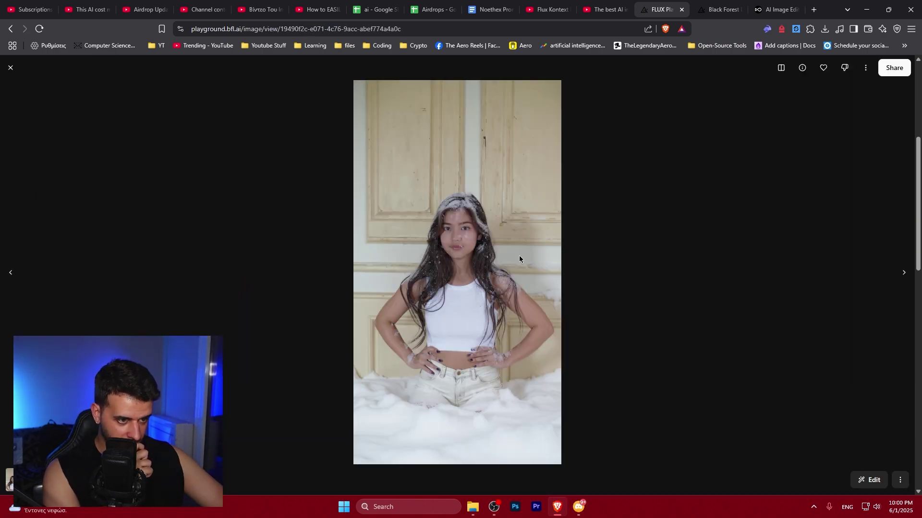
{"action": "key", "text": "Right"}
{"action": "key", "text": "Escape"}
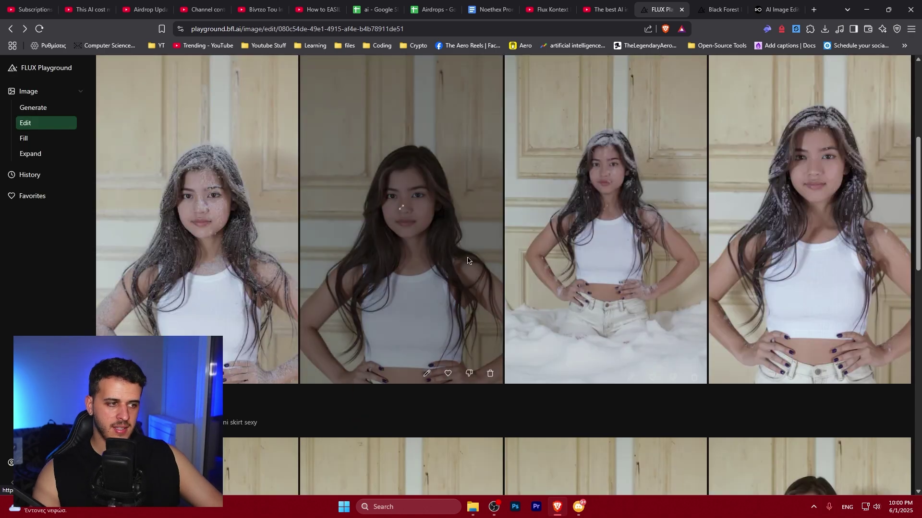
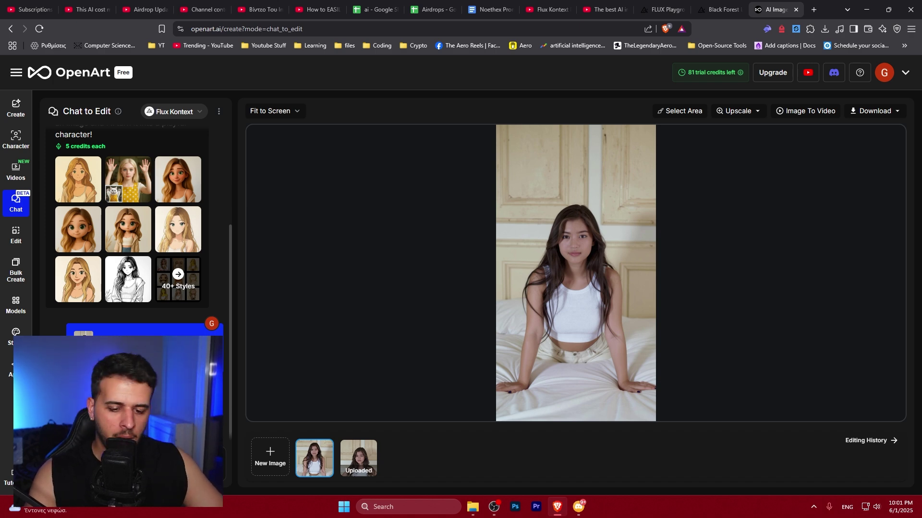
- Select the uploaded portrait in OpenArt's Chat to Edit
{"action": "left_click", "coordinate": [359, 458]}
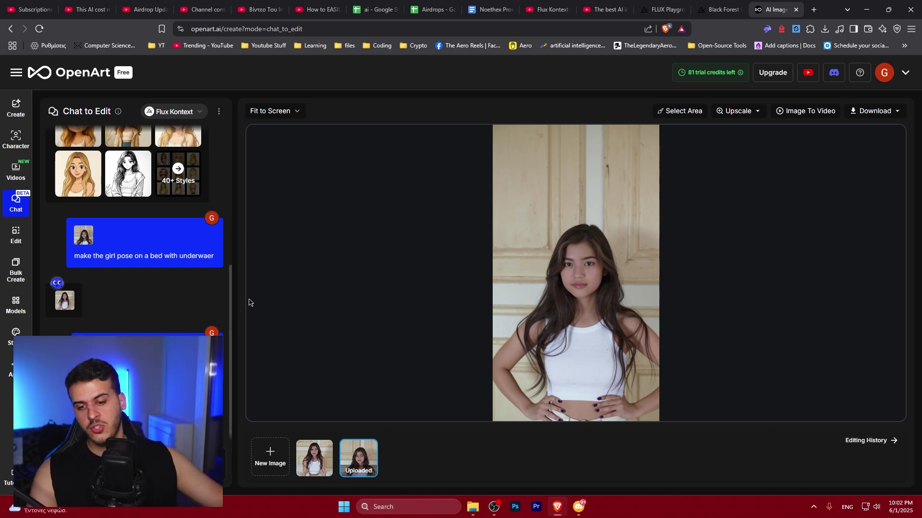
- Switch back to FLUX Playground, start the Edit tool over and load EARNAI.png from the YoutubeThumnails folder
{"action": "left_click", "coordinate": [668, 9]}
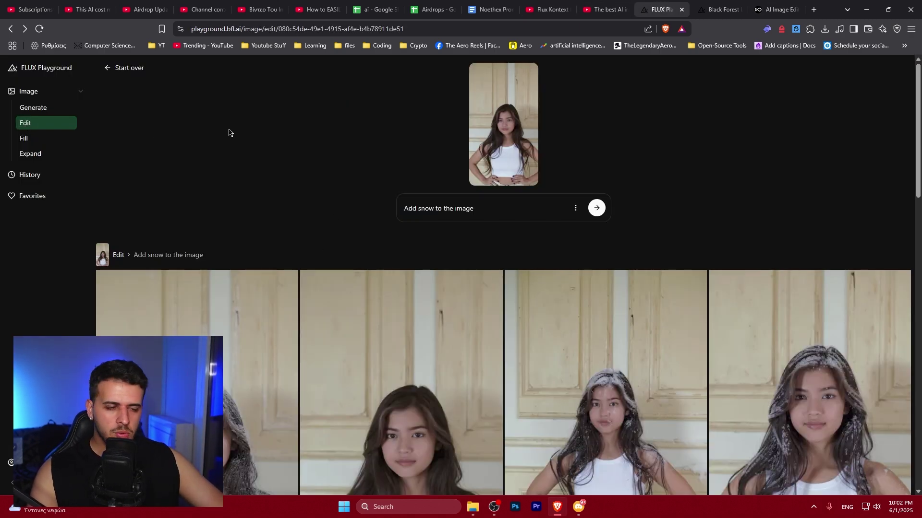
{"action": "left_click", "coordinate": [144, 71]}
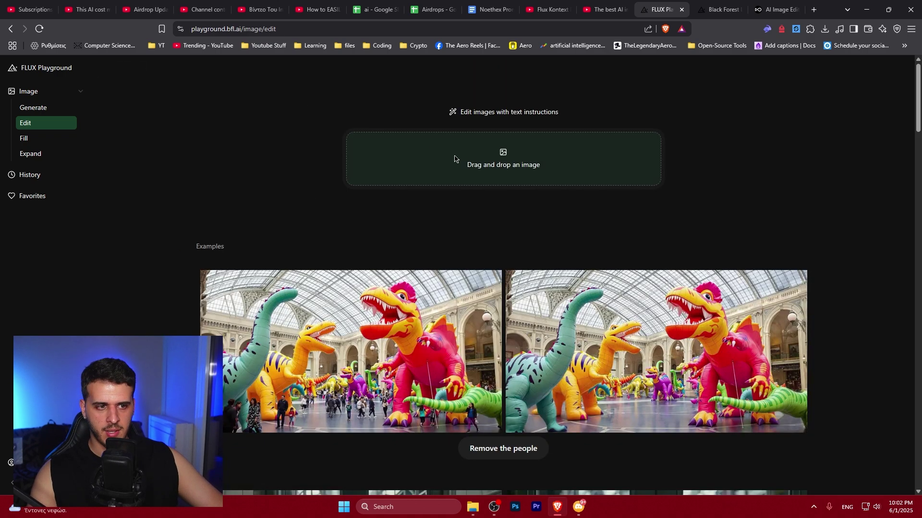
{"action": "left_click", "coordinate": [472, 158]}
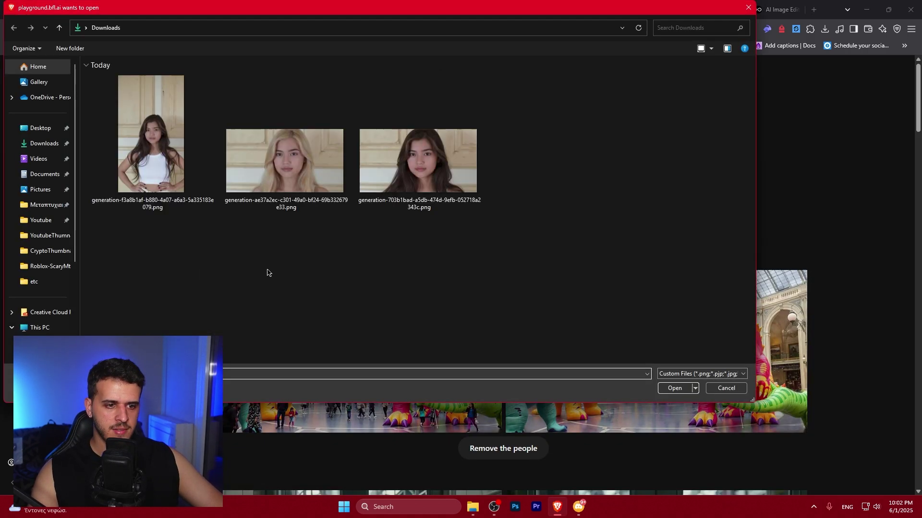
{"action": "left_click", "coordinate": [53, 236]}
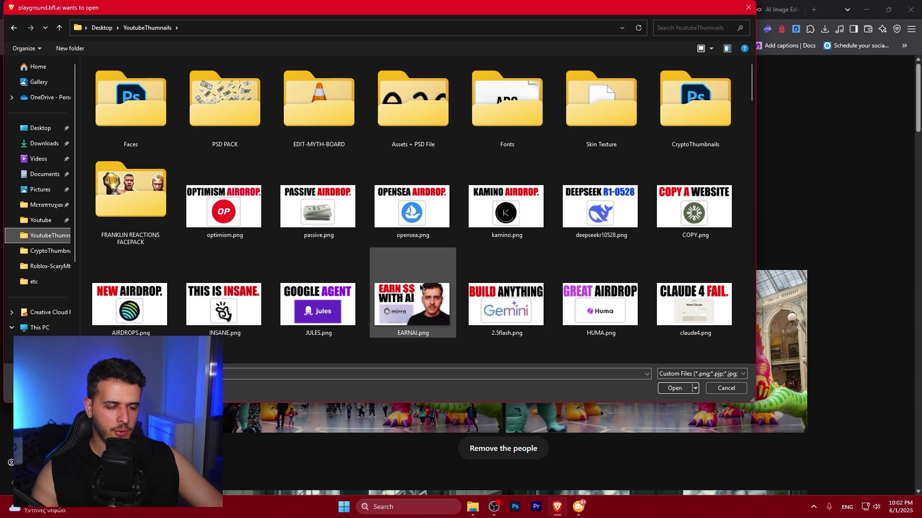
{"action": "left_click", "coordinate": [423, 269]}
{"action": "left_click", "coordinate": [676, 388]}
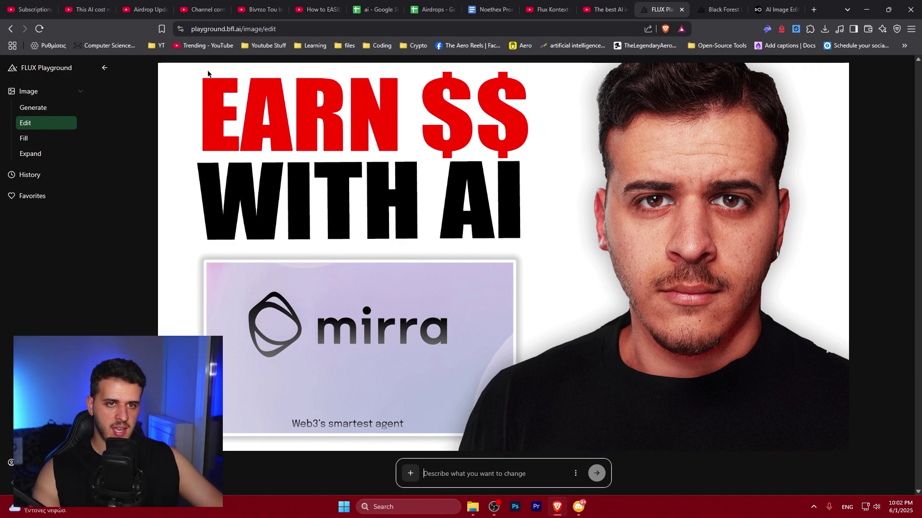
- Generate thumbnail edits with the prompt Change the text "EARN $$" to "I AM DONE", and view the first result enlarged
{"action": "left_click", "coordinate": [497, 464]}
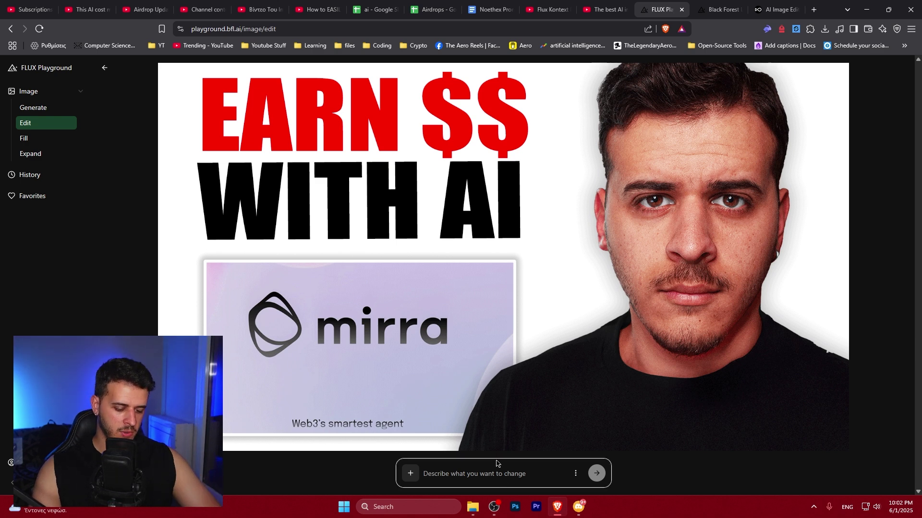
{"action": "type", "text": "Change the text \"EARN $$\" to \""}
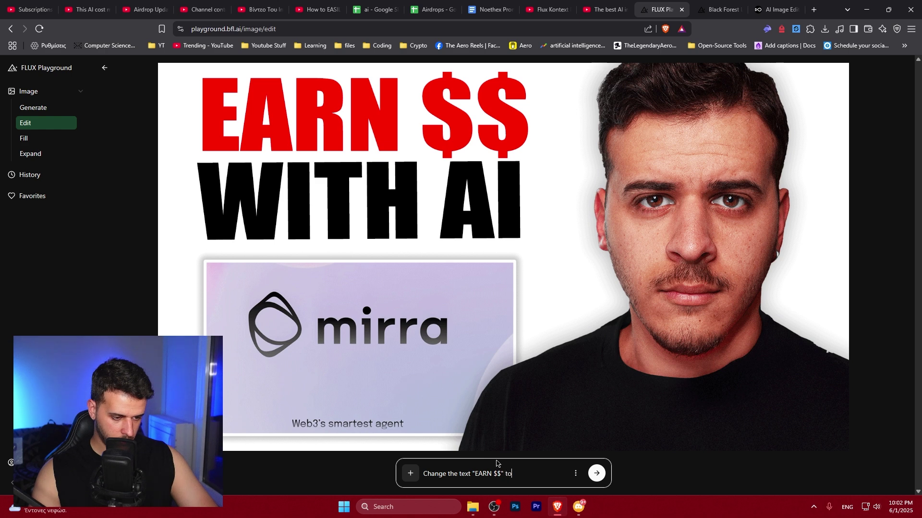
{"action": "type", "text": "I AM DONE\""}
{"action": "key", "text": "Return"}
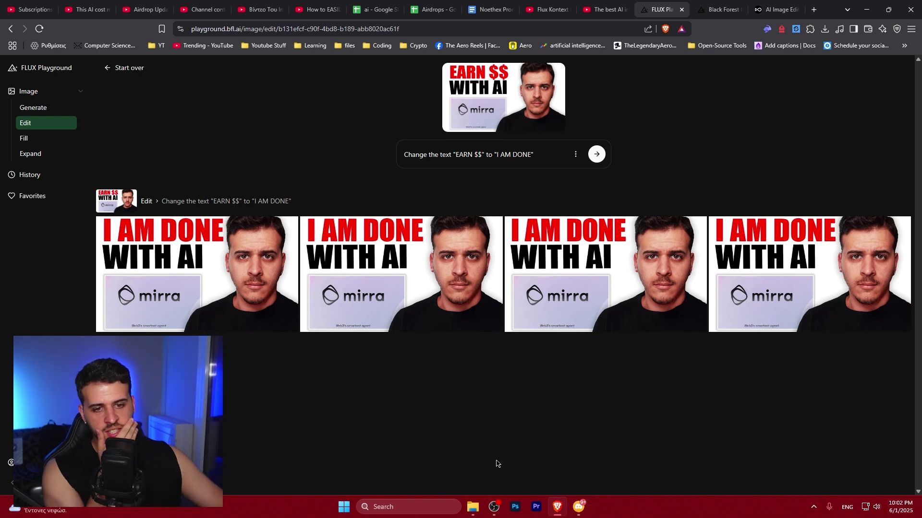
{"action": "left_click", "coordinate": [245, 274]}
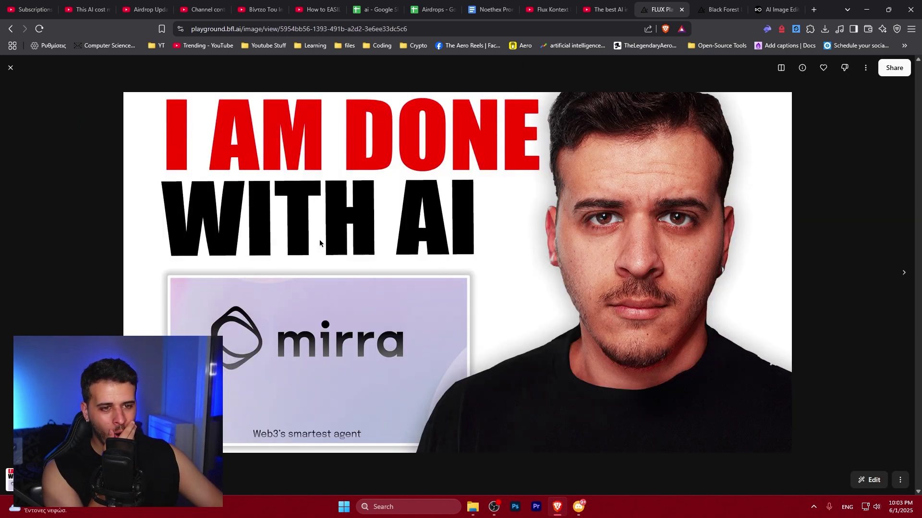
{"action": "key", "text": "Escape"}
- Try to generate thumbnail edits with the prompt "Change the guy in the image, with elon musk"
{"action": "left_click_drag", "start_coordinate": [537, 155], "coordinate": [375, 167]}
{"action": "type", "text": "Change the"}
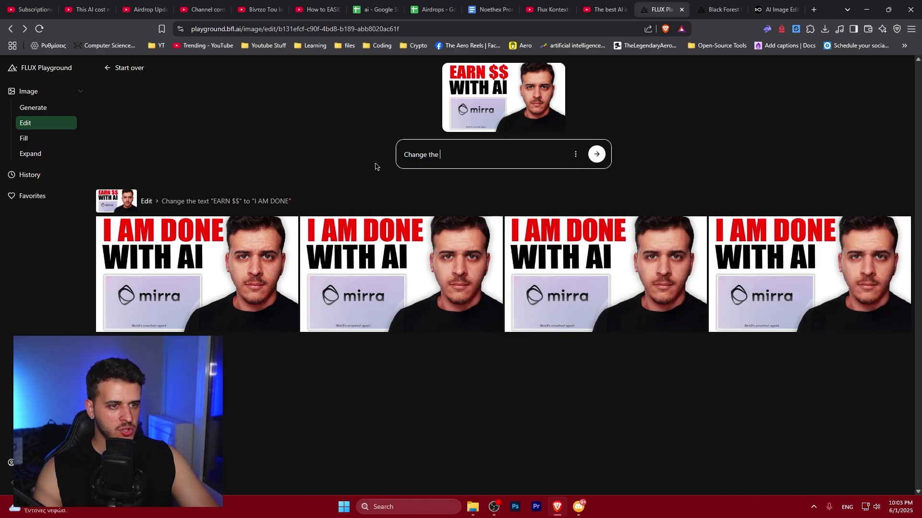
{"action": "type", "text": " guy in the image, with elon"}
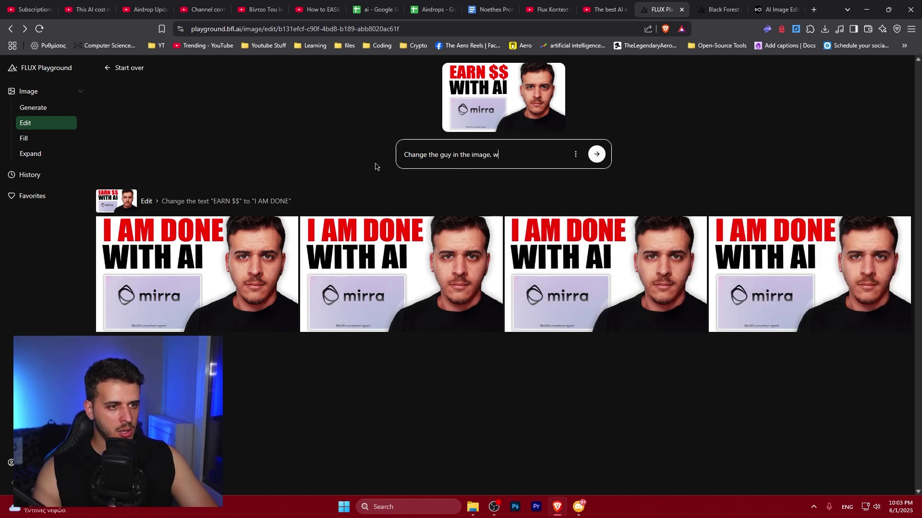
{"action": "type", "text": " musk"}
{"action": "key", "text": "Return"}
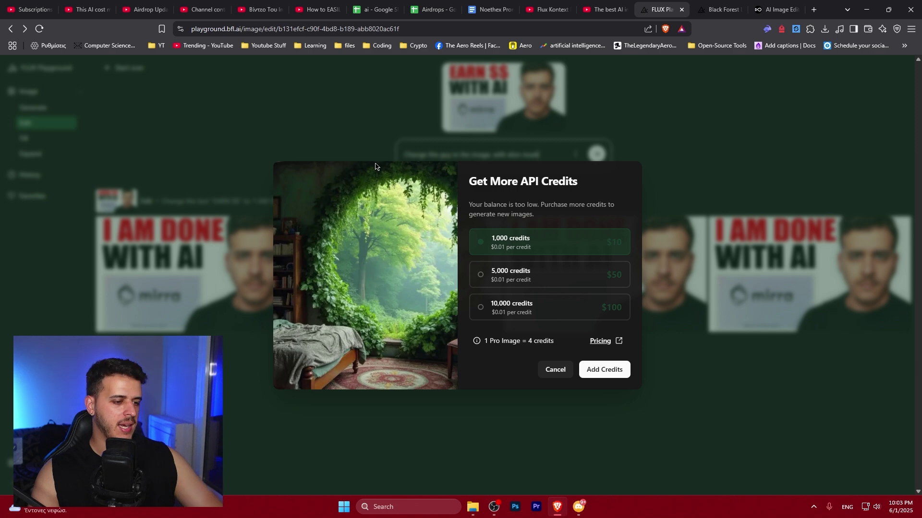
- Switch to OpenArt and view the edited portrait in Chat to Edit
{"action": "key", "text": "ctrl+Tab"}
{"action": "key", "text": "ctrl+Tab"}
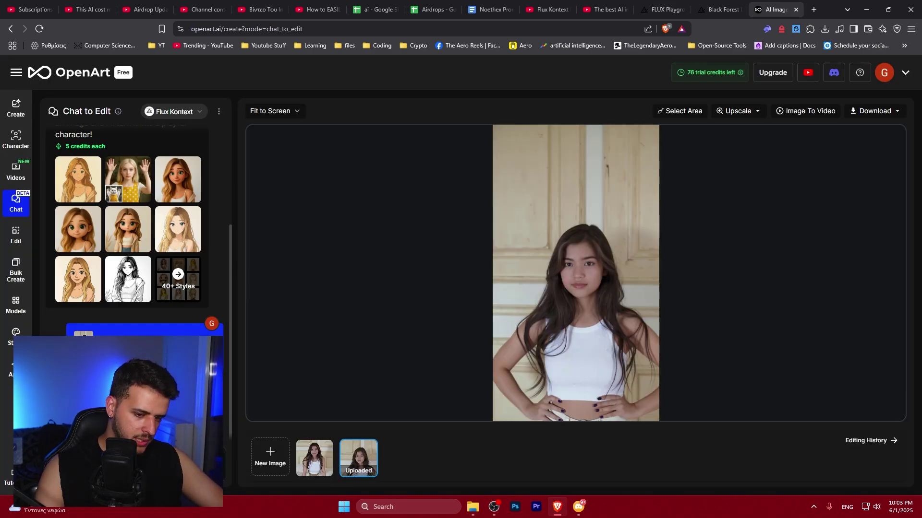
{"action": "right_click", "coordinate": [16, 204]}
{"action": "left_click", "coordinate": [248, 244]}
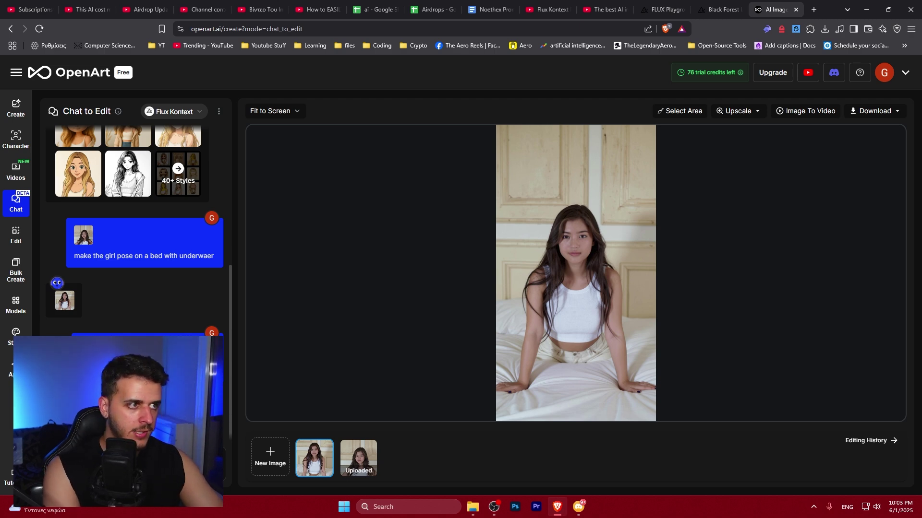
- Return to FLUX Playground and examine the lettering in the remaining "I AM DONE" thumbnail variations in enlarged view
{"action": "key", "text": "ctrl+shift+Tab"}
{"action": "key", "text": "ctrl+shift+Tab"}
{"action": "left_click", "coordinate": [367, 240]}
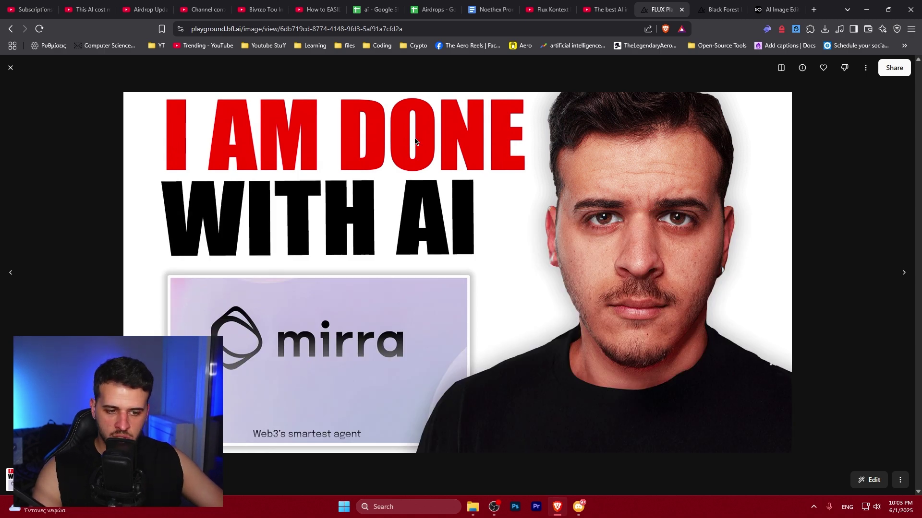
{"action": "key", "text": "Escape"}
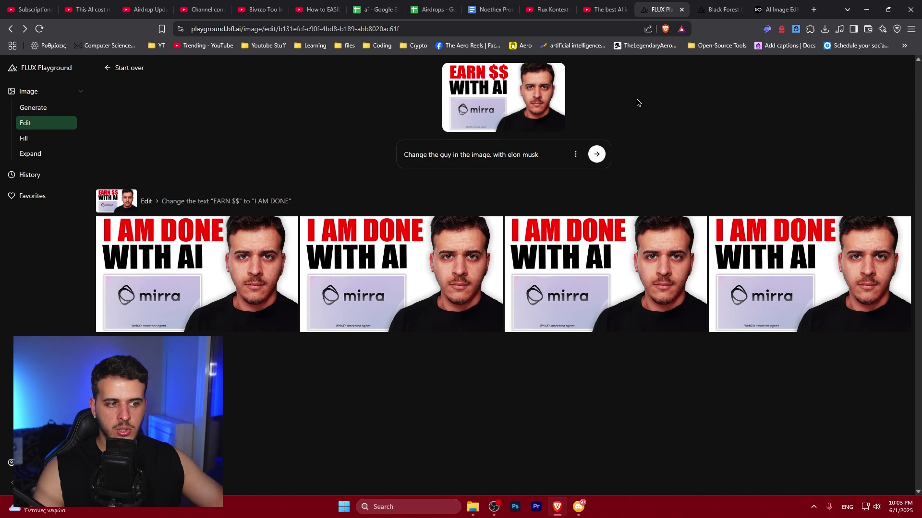
{"action": "left_click", "coordinate": [620, 224]}
{"action": "key", "text": "Right"}
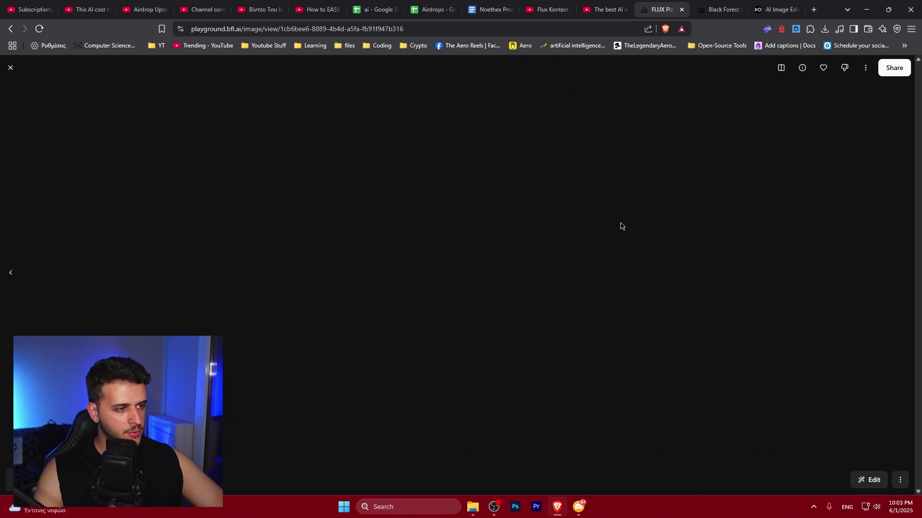
{"action": "key", "text": "Escape"}
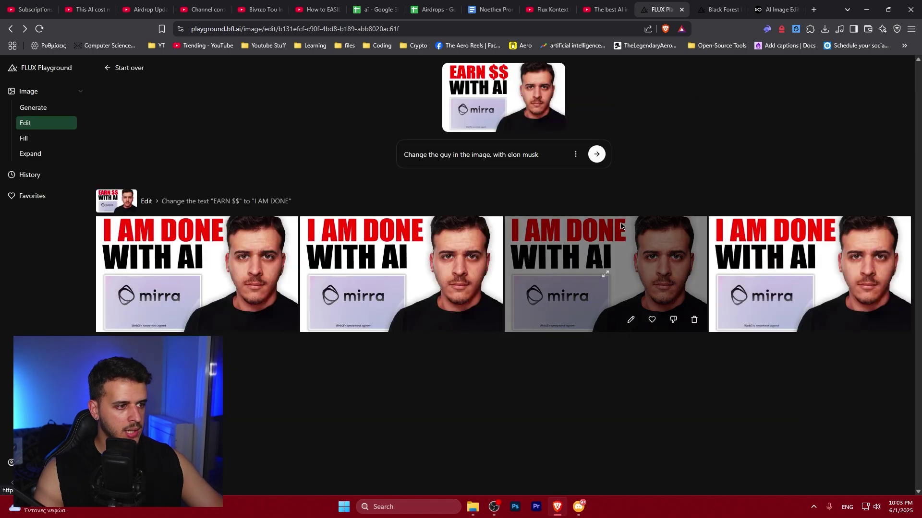
- Switch to OpenArt and upload EARNAI.png as a new image in Chat to Edit
{"action": "left_click", "coordinate": [733, 4]}
{"action": "left_click", "coordinate": [776, 9]}
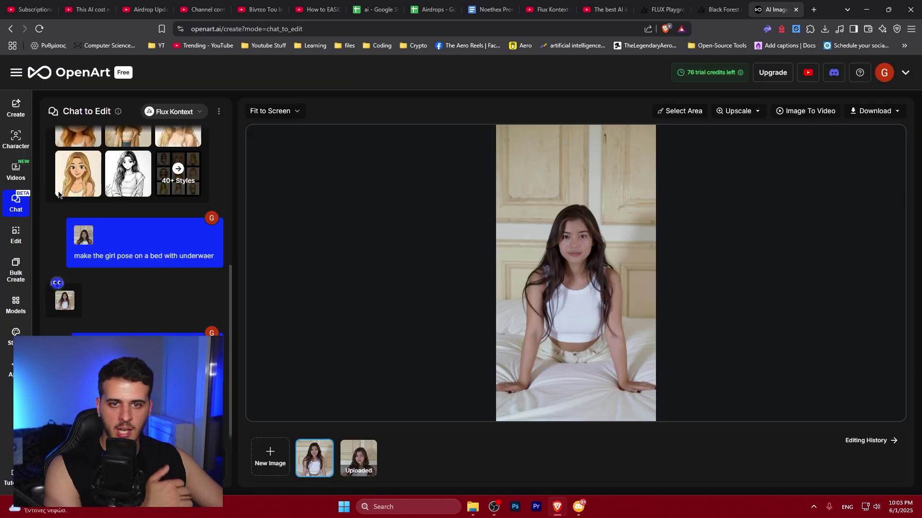
{"action": "left_click", "coordinate": [18, 209]}
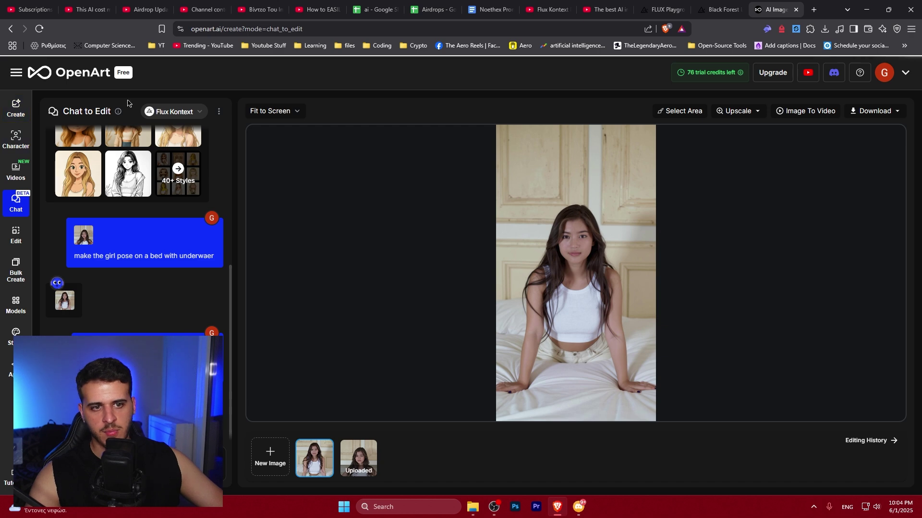
{"action": "left_click", "coordinate": [16, 108]}
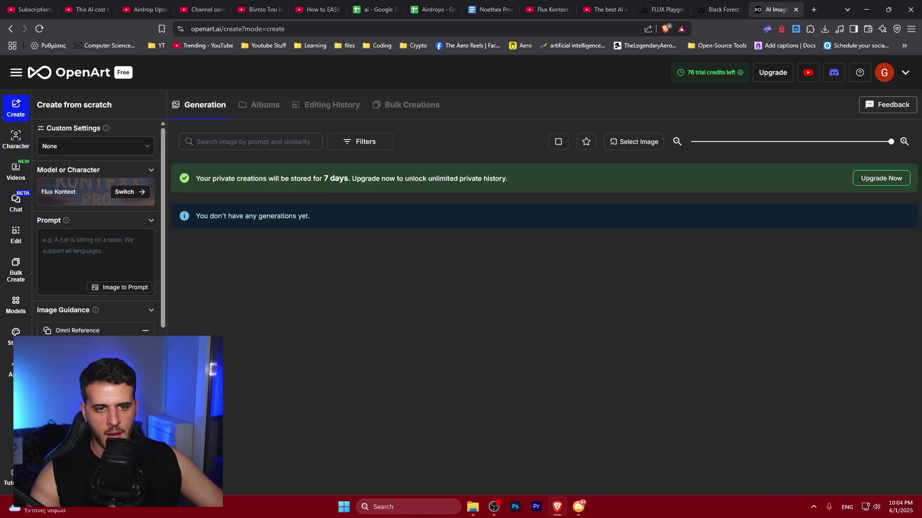
{"action": "left_click", "coordinate": [14, 207]}
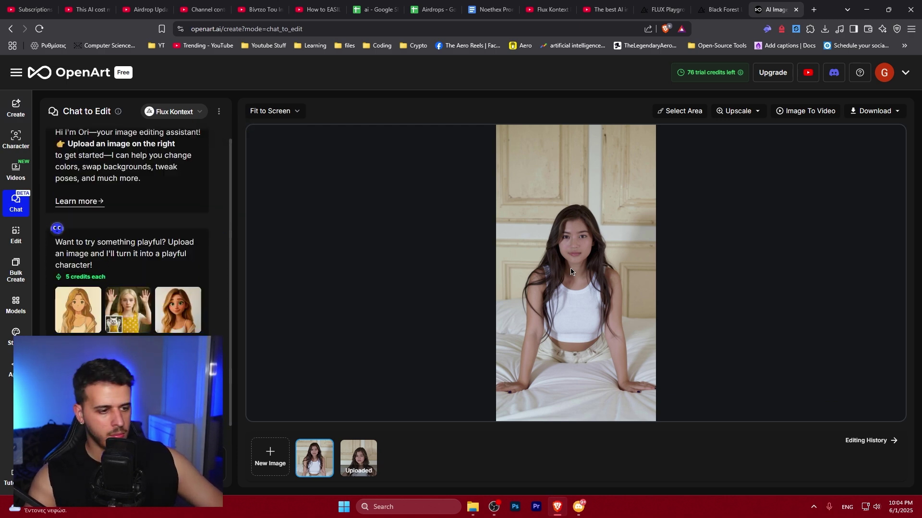
{"action": "left_click", "coordinate": [270, 456]}
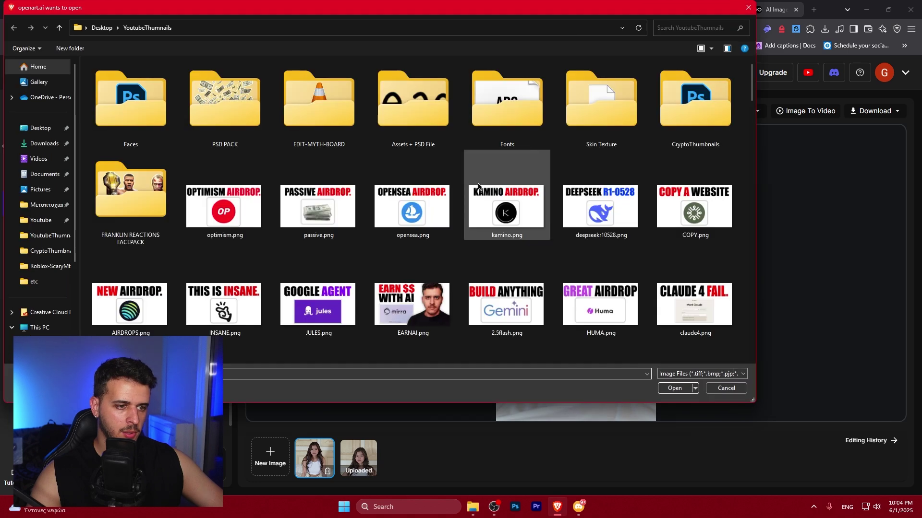
{"action": "left_click", "coordinate": [413, 302]}
{"action": "left_click", "coordinate": [672, 388]}
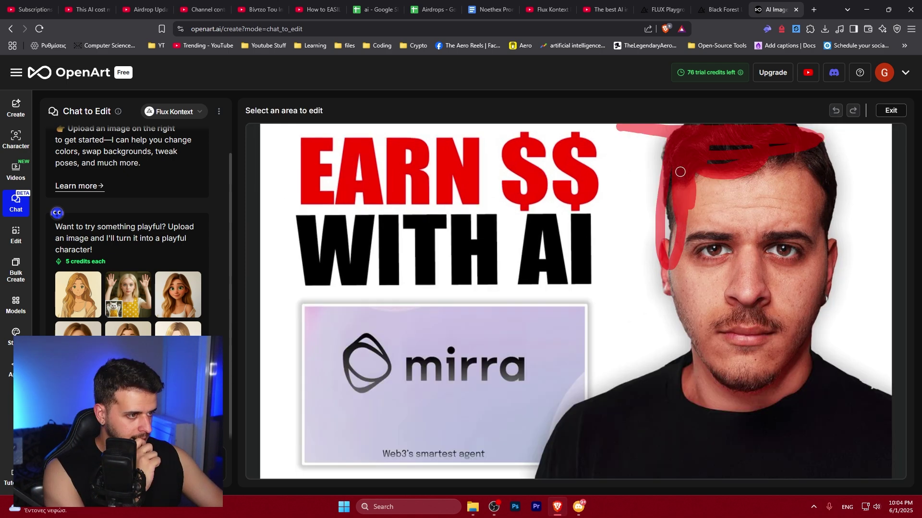
- Mask the man's head in the thumbnail and request an edit with the prompt "Replace this guy with elon musk"
{"action": "mouse_move", "coordinate": [665, 231]}
{"action": "left_mouse_down"}
{"action": "mouse_move", "coordinate": [671, 342]}
{"action": "mouse_move", "coordinate": [745, 373]}
{"action": "mouse_move", "coordinate": [745, 349]}
{"action": "mouse_move", "coordinate": [768, 417]}
{"action": "mouse_move", "coordinate": [809, 362]}
{"action": "mouse_move", "coordinate": [799, 333]}
{"action": "mouse_move", "coordinate": [805, 366]}
{"action": "mouse_move", "coordinate": [763, 381]}
{"action": "mouse_move", "coordinate": [822, 137]}
{"action": "mouse_move", "coordinate": [815, 189]}
{"action": "mouse_move", "coordinate": [811, 175]}
{"action": "mouse_move", "coordinate": [813, 148]}
{"action": "mouse_move", "coordinate": [823, 247]}
{"action": "left_mouse_up"}
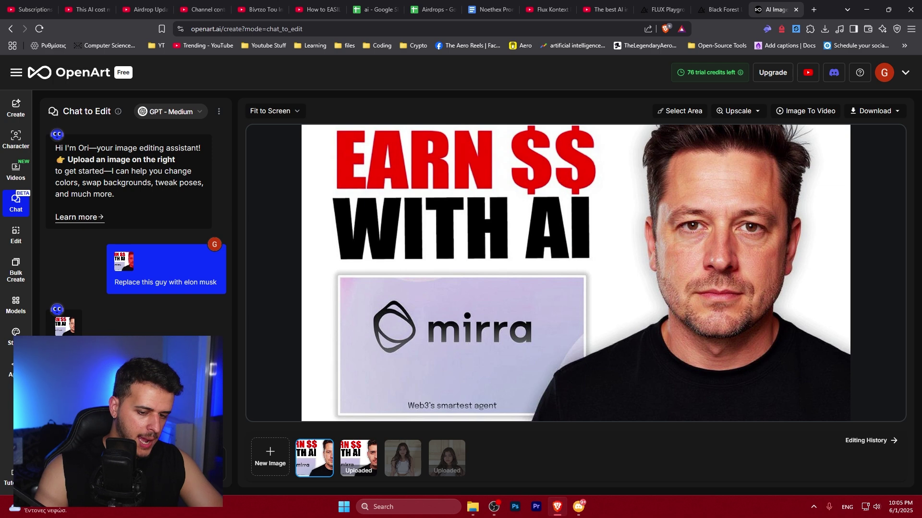
{"action": "key", "text": "Return"}
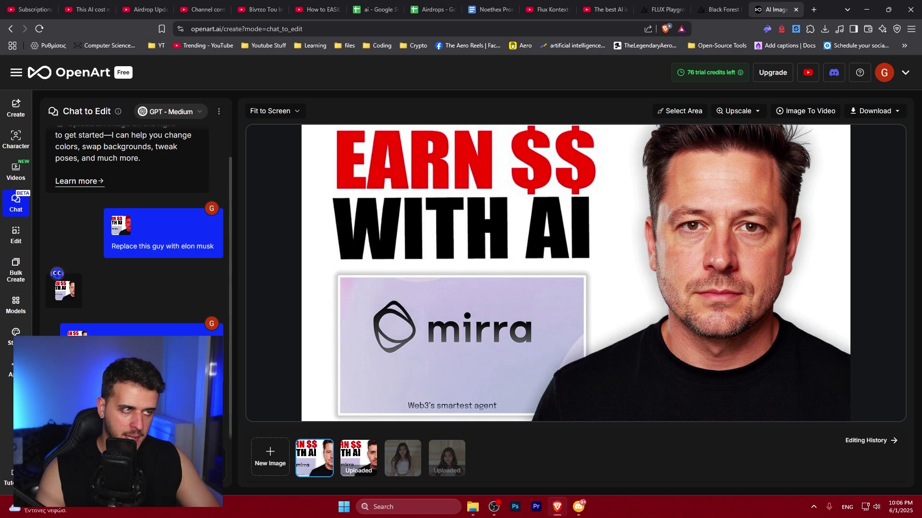
- Switch to the Black Forest Labs FLUX.1 Kontext page and open its technical report
{"action": "left_click", "coordinate": [718, 9]}
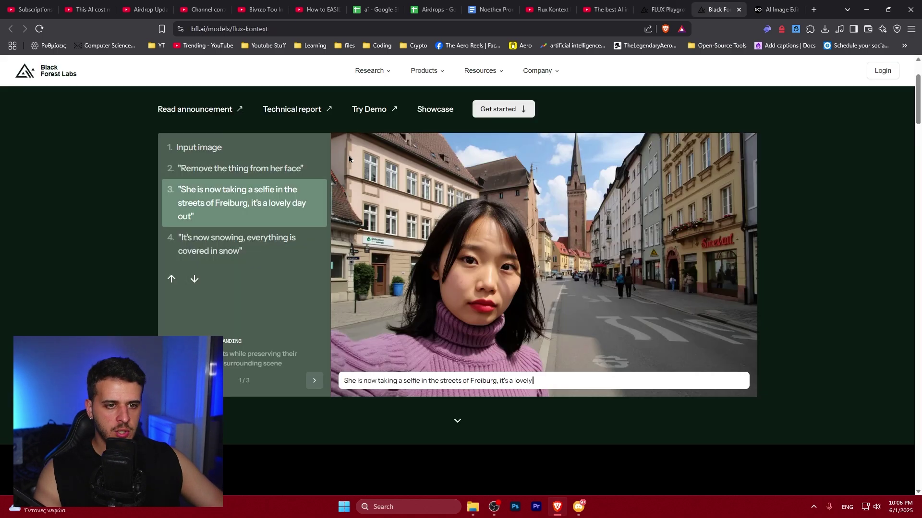
{"action": "scroll", "coordinate": [355, 168], "scroll_direction": "up", "scroll_amount": 3}
{"action": "left_click", "coordinate": [308, 214]}
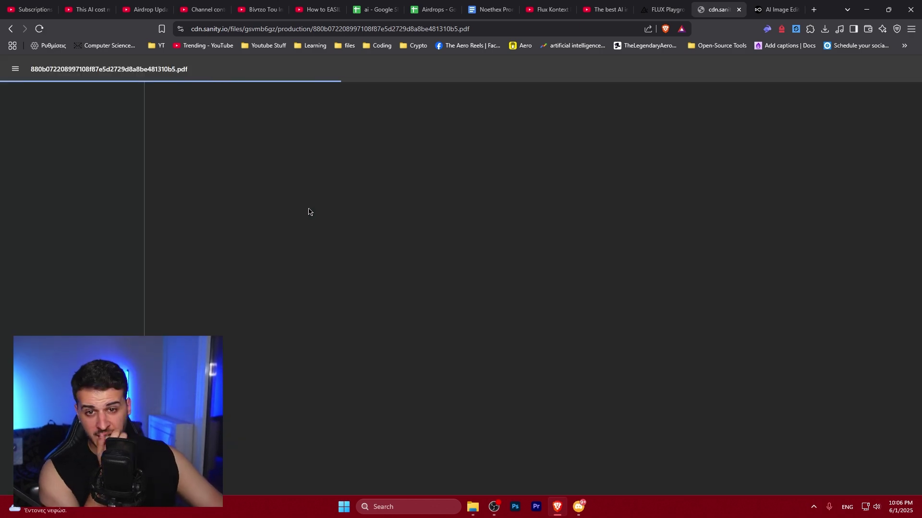
{"action": "key", "text": "ctrl+Tab"}
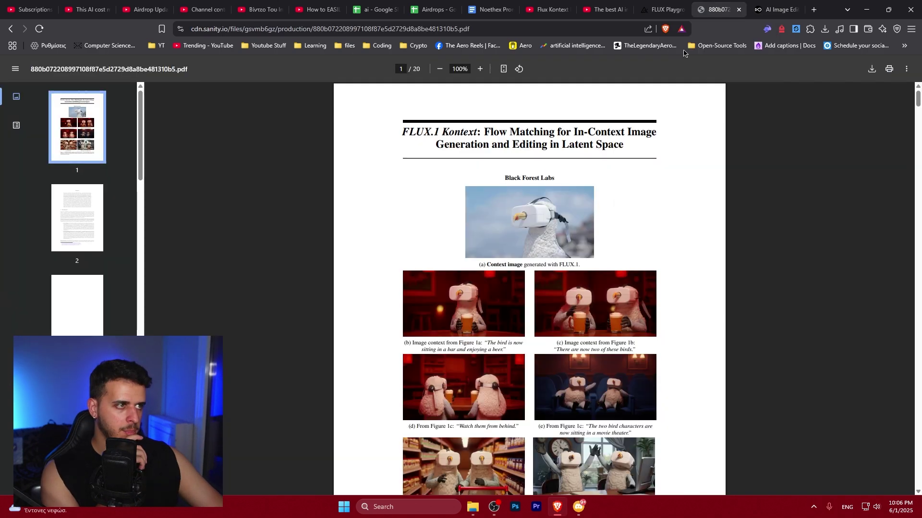
{"action": "left_click", "coordinate": [709, 6]}
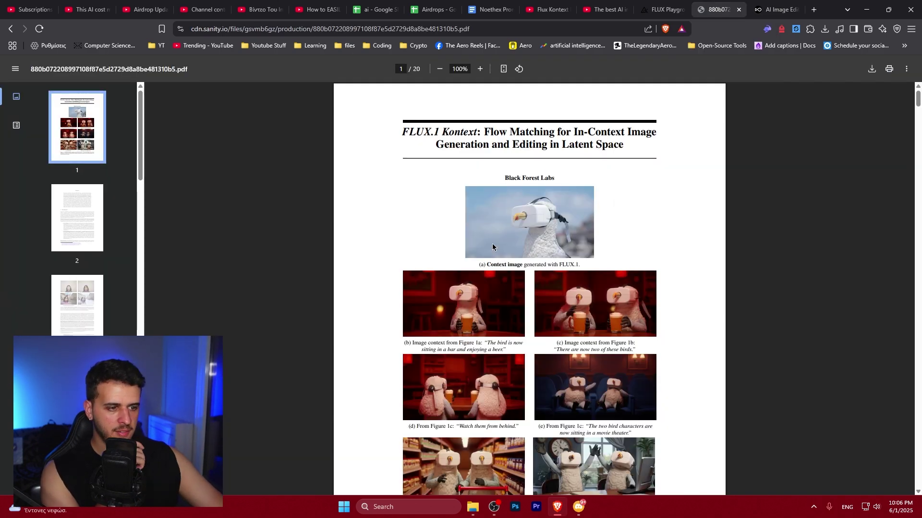
- Read the report's abstract and the introduction's Local editing and Generative editing paragraphs
{"action": "scroll", "coordinate": [486, 248], "scroll_direction": "down", "scroll_amount": 1}
{"action": "scroll", "coordinate": [444, 282], "scroll_direction": "down", "scroll_amount": 12}
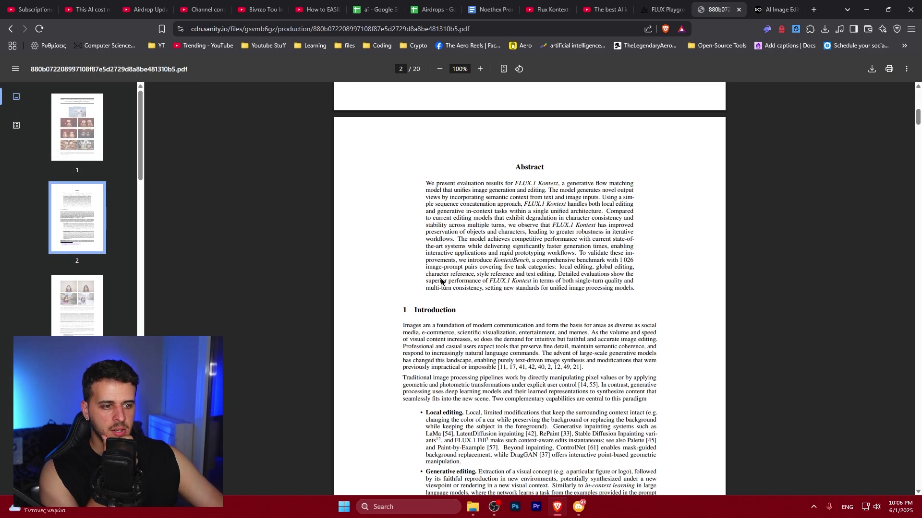
{"action": "scroll", "coordinate": [441, 282], "scroll_direction": "down", "scroll_amount": 2}
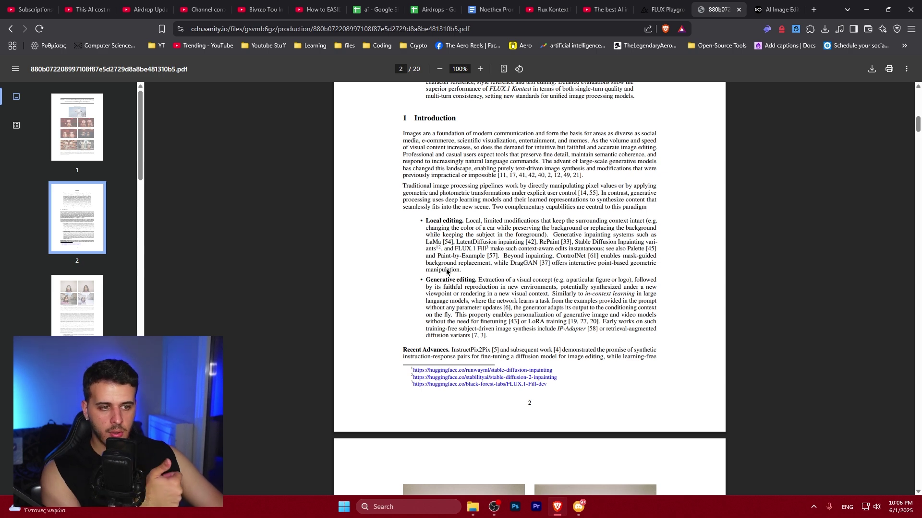
{"action": "left_click_drag", "start_coordinate": [428, 222], "coordinate": [467, 272]}
{"action": "triple_click", "coordinate": [478, 290]}
{"action": "left_click", "coordinate": [497, 342]}
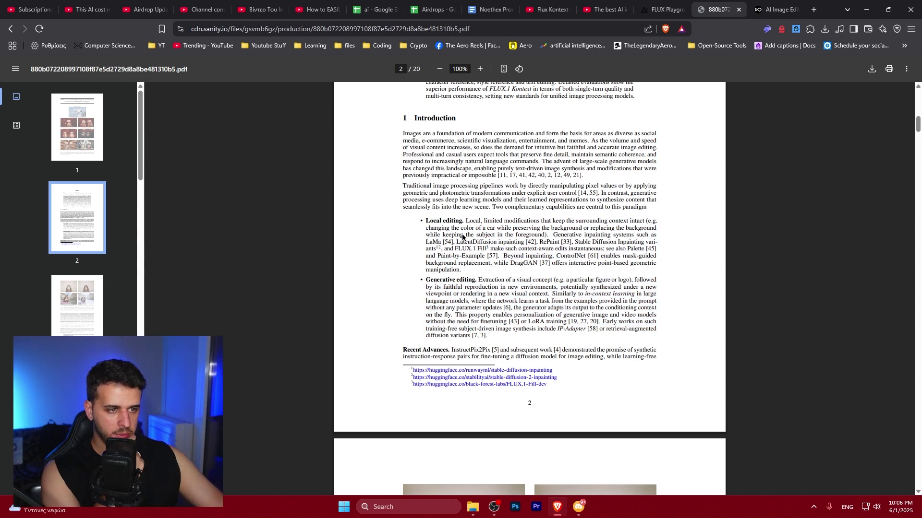
- Examine the iterative editing example in Figure 2, the Our Solution paragraph and Table 1 at 125% magnification
{"action": "scroll", "coordinate": [489, 215], "scroll_direction": "up", "scroll_amount": 2, "text": "ctrl"}
{"action": "scroll", "coordinate": [432, 215], "scroll_direction": "down", "scroll_amount": 10}
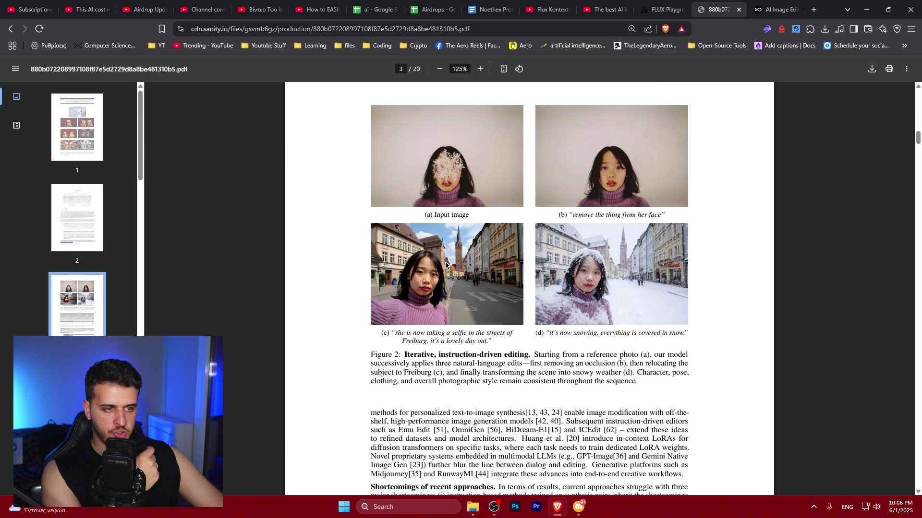
{"action": "scroll", "coordinate": [417, 240], "scroll_direction": "down", "scroll_amount": 6}
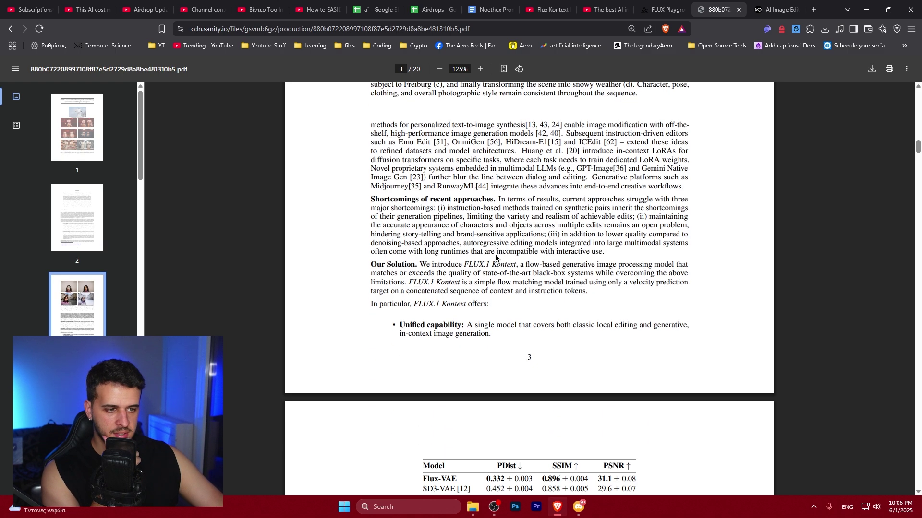
{"action": "triple_click", "coordinate": [421, 265]}
{"action": "left_click", "coordinate": [436, 278]}
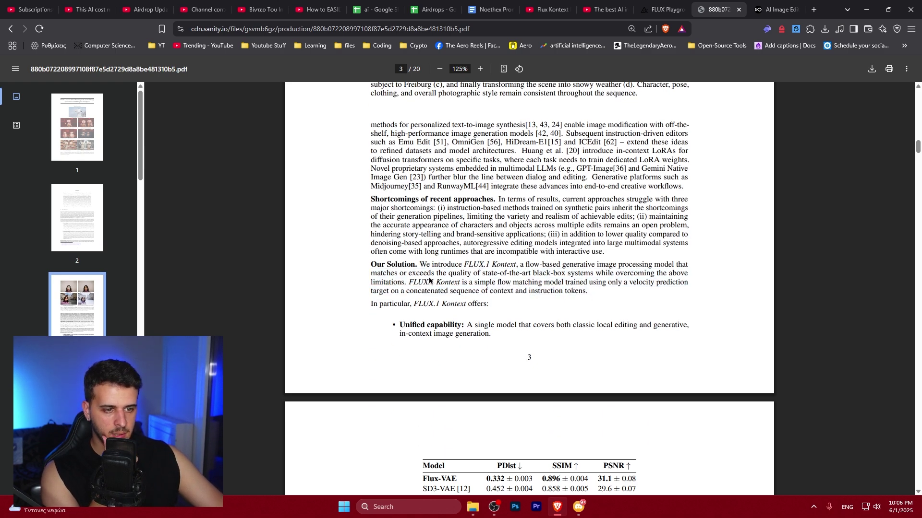
{"action": "scroll", "coordinate": [430, 280], "scroll_direction": "down", "scroll_amount": 6}
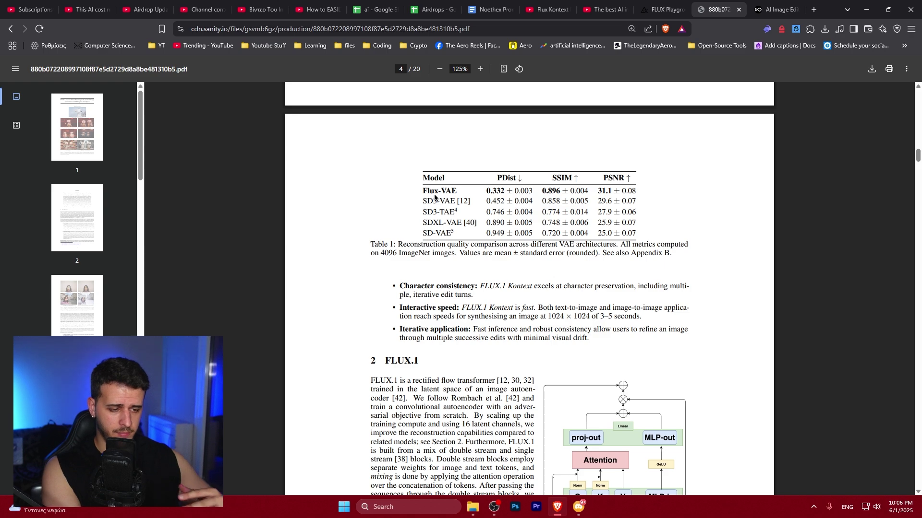
- Review the Figure 4 model overview, the Token sequence construction paragraph and the Style Reference examples in Figure 5
{"action": "scroll", "coordinate": [434, 194], "scroll_direction": "down", "scroll_amount": 15}
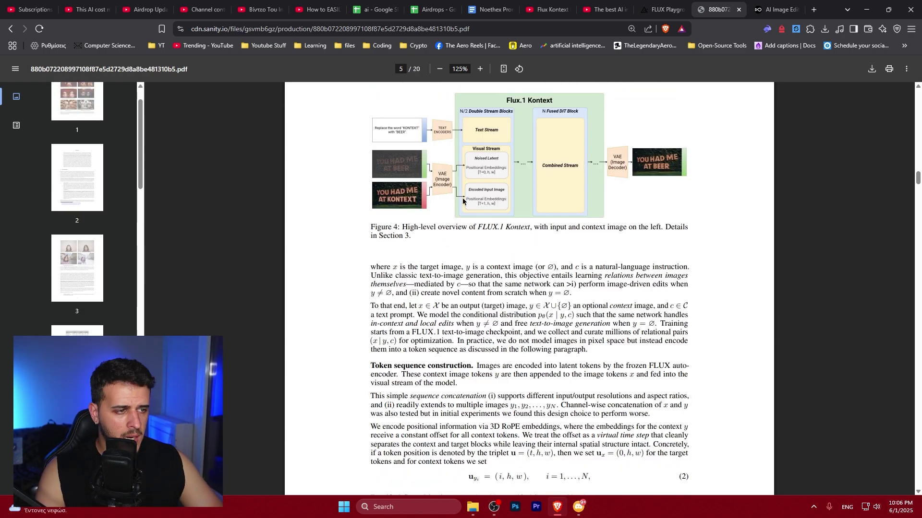
{"action": "scroll", "coordinate": [465, 262], "scroll_direction": "down", "scroll_amount": 4}
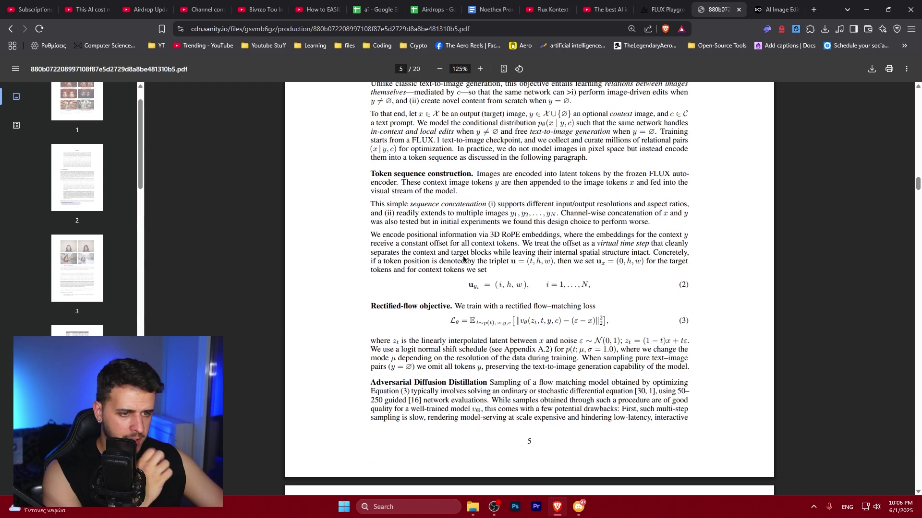
{"action": "left_click_drag", "start_coordinate": [475, 174], "coordinate": [517, 199]}
{"action": "left_click", "coordinate": [518, 200]}
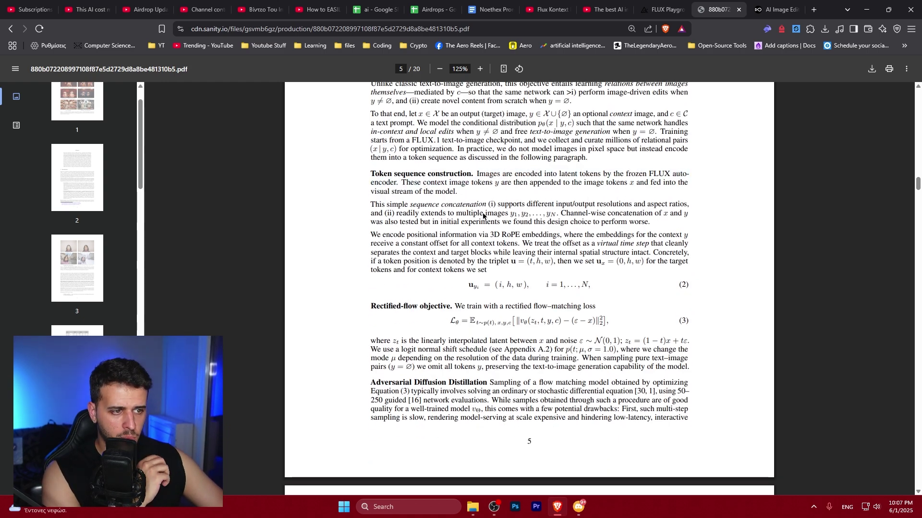
{"action": "scroll", "coordinate": [498, 213], "scroll_direction": "down", "scroll_amount": 12}
{"action": "scroll", "coordinate": [416, 237], "scroll_direction": "up", "scroll_amount": 4}
{"action": "left_click_drag", "start_coordinate": [397, 222], "coordinate": [507, 260]}
{"action": "left_click", "coordinate": [508, 261]}
{"action": "scroll", "coordinate": [507, 261], "scroll_direction": "down", "scroll_amount": 1}
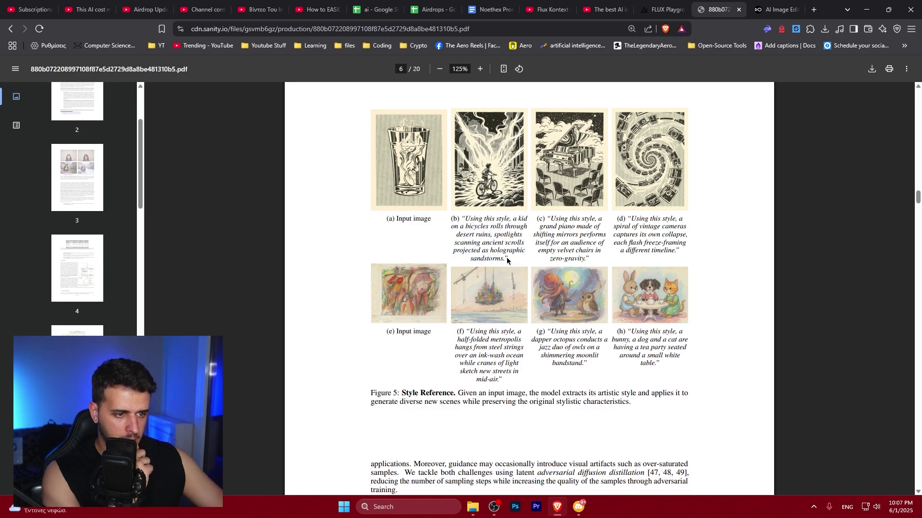
- Examine the Product Photography example in Figure 6, including the skirt extraction prompt
{"action": "scroll", "coordinate": [508, 260], "scroll_direction": "down", "scroll_amount": 15}
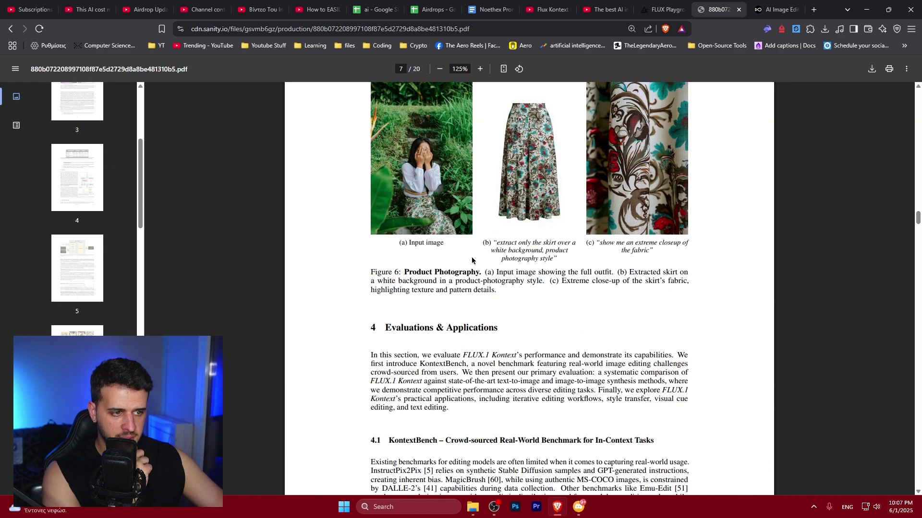
{"action": "left_click_drag", "start_coordinate": [410, 247], "coordinate": [556, 260]}
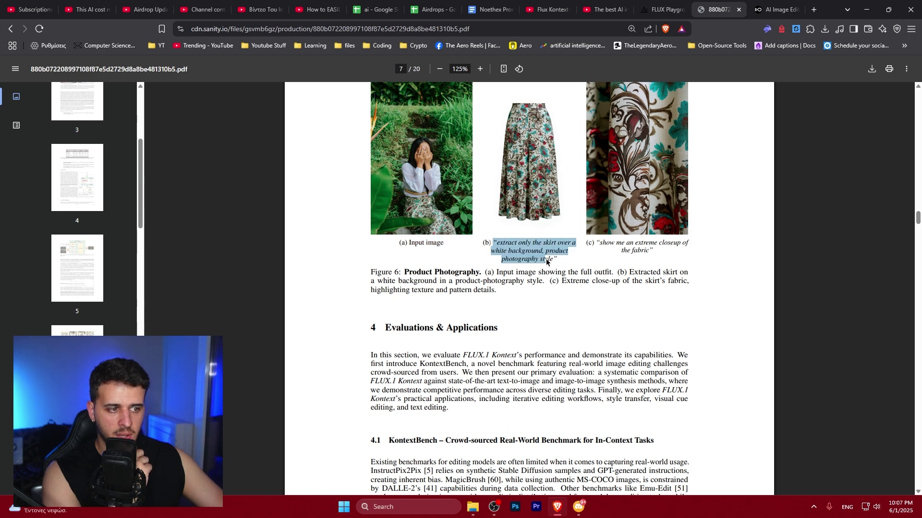
{"action": "left_click", "coordinate": [552, 262]}
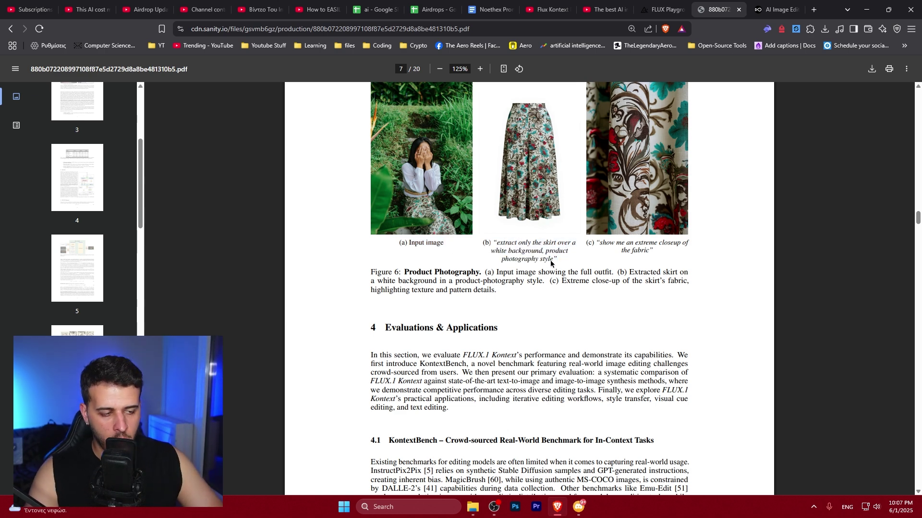
{"action": "scroll", "coordinate": [595, 225], "scroll_direction": "up", "scroll_amount": 1}
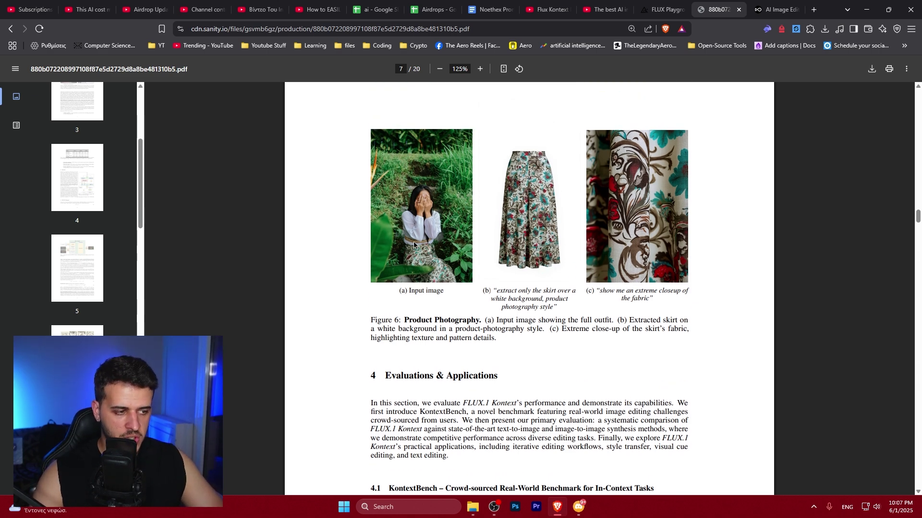
- Compare the models' text-to-image and image-to-image inference latency in the Figure 7 charts at 200% magnification
{"action": "scroll", "coordinate": [454, 344], "scroll_direction": "down", "scroll_amount": 5}
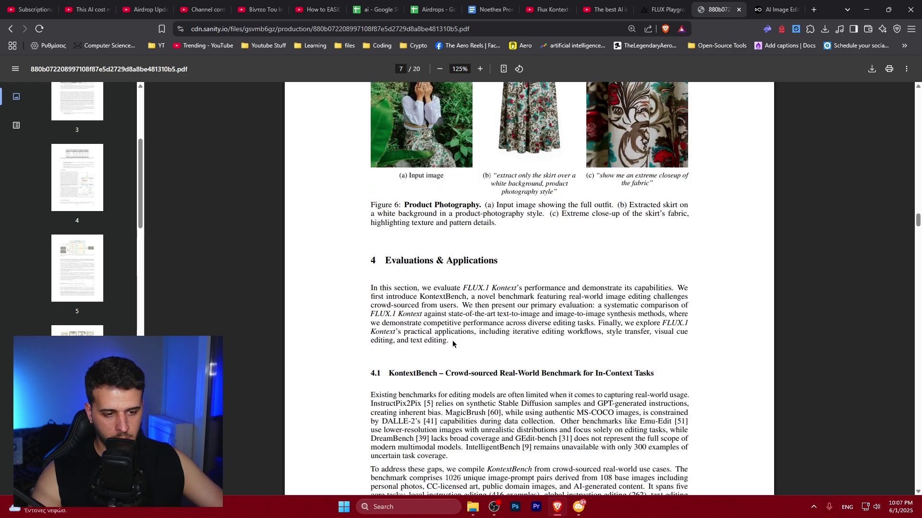
{"action": "scroll", "coordinate": [453, 343], "scroll_direction": "down", "scroll_amount": 6}
{"action": "left_click", "coordinate": [480, 69]}
{"action": "left_click", "coordinate": [480, 69]}
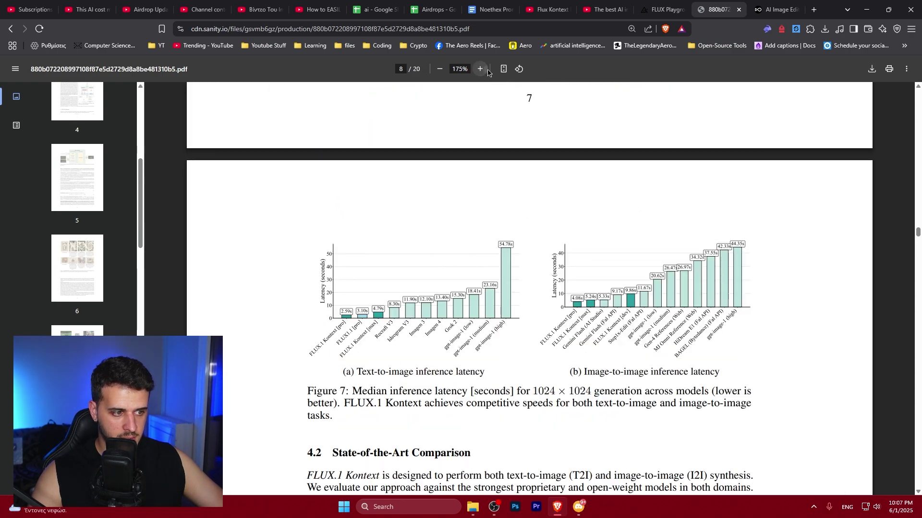
{"action": "left_click", "coordinate": [480, 69]}
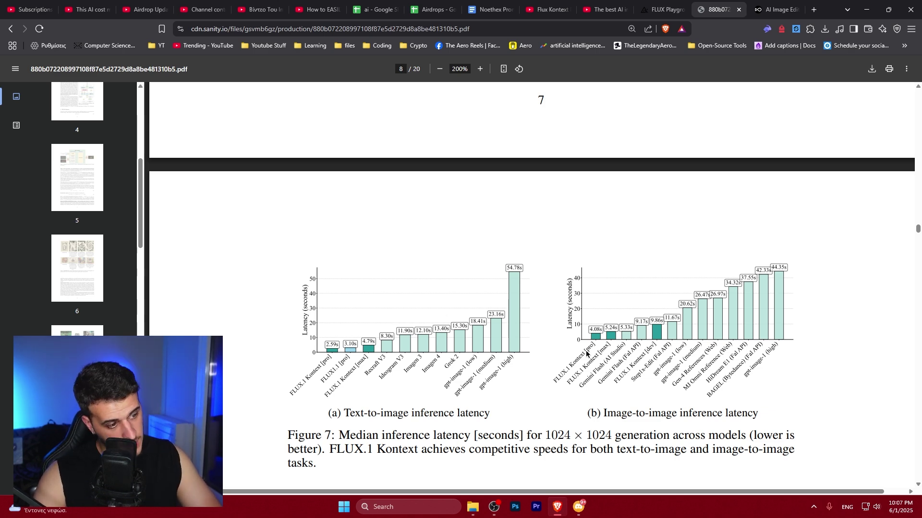
{"action": "scroll", "coordinate": [621, 368], "scroll_direction": "down", "scroll_amount": 2}
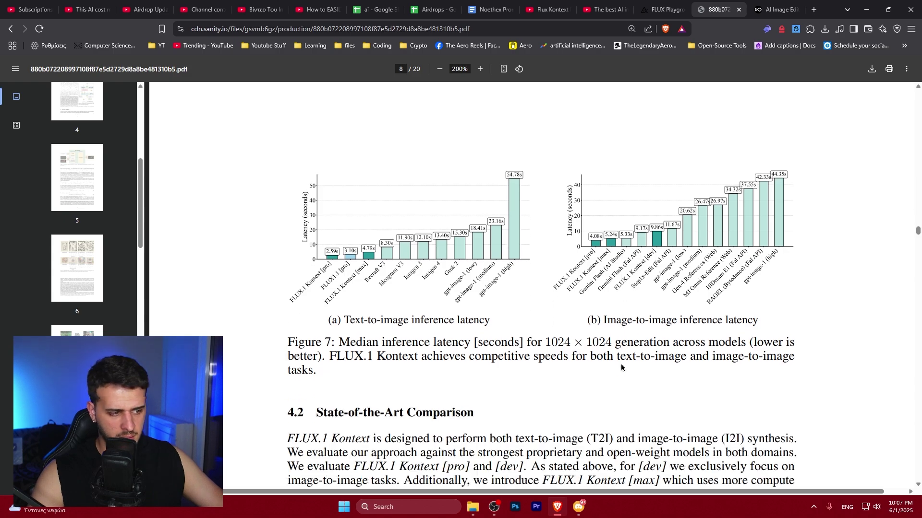
- Examine the text-to-image evaluation in Figure 8 and the KontextBench editing charts in Figure 9, enlarged to 300%
{"action": "scroll", "coordinate": [622, 367], "scroll_direction": "down", "scroll_amount": 3}
{"action": "scroll", "coordinate": [485, 353], "scroll_direction": "down", "scroll_amount": 10}
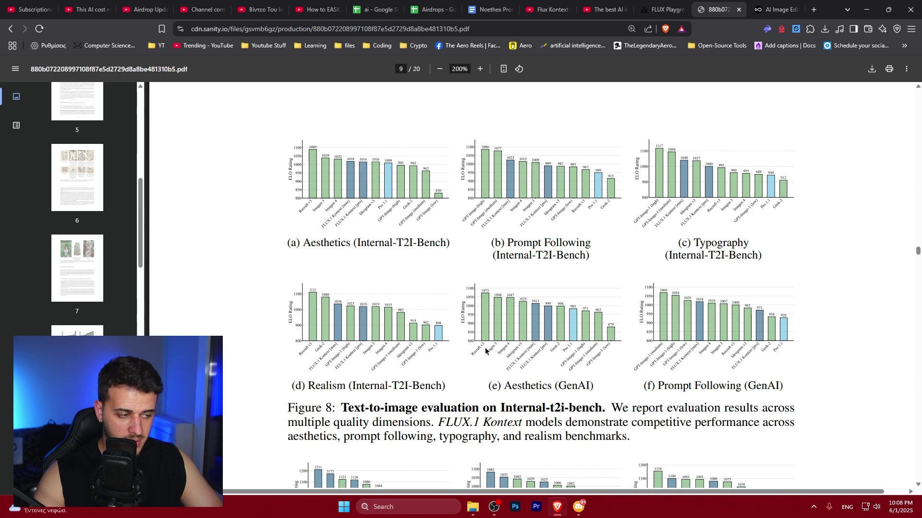
{"action": "scroll", "coordinate": [354, 277], "scroll_direction": "down", "scroll_amount": 5}
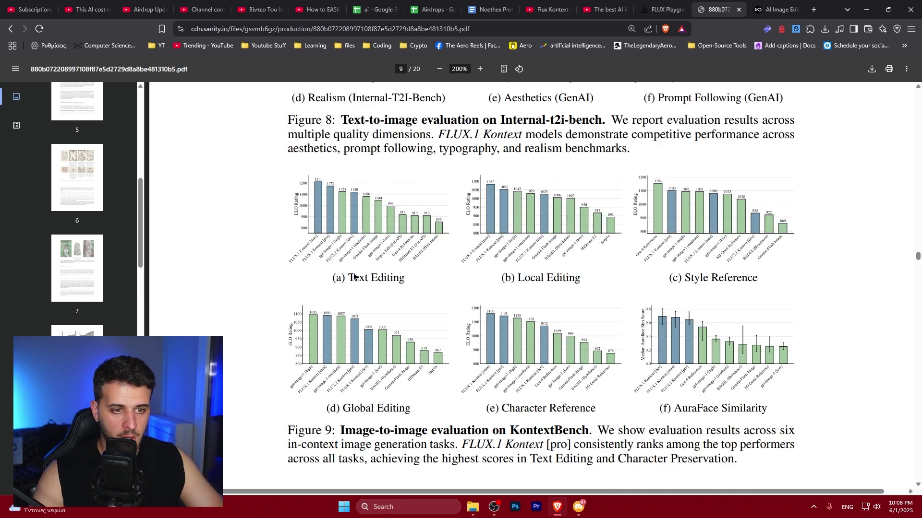
{"action": "left_click", "coordinate": [479, 68]}
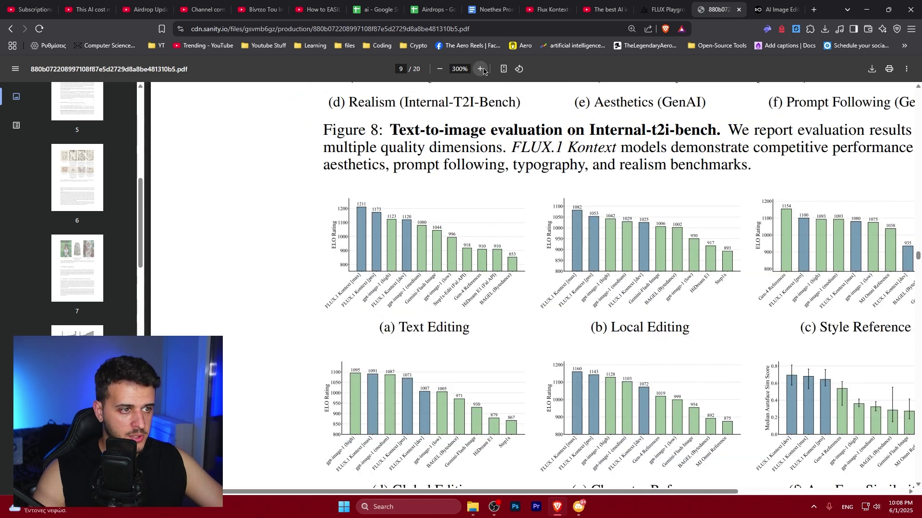
{"action": "left_click", "coordinate": [479, 69]}
{"action": "scroll", "coordinate": [495, 438], "scroll_direction": "right", "scroll_amount": 4}
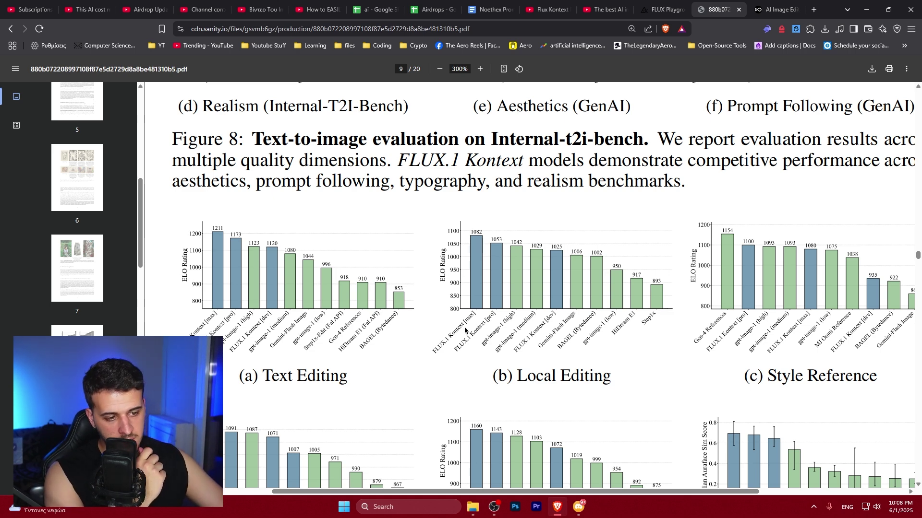
- Examine the remaining Figure 9 KontextBench charts and the Discussion section with its Limitations and Future work paragraphs at 175% zoom
{"action": "scroll", "coordinate": [561, 317], "scroll_direction": "down", "scroll_amount": 1}
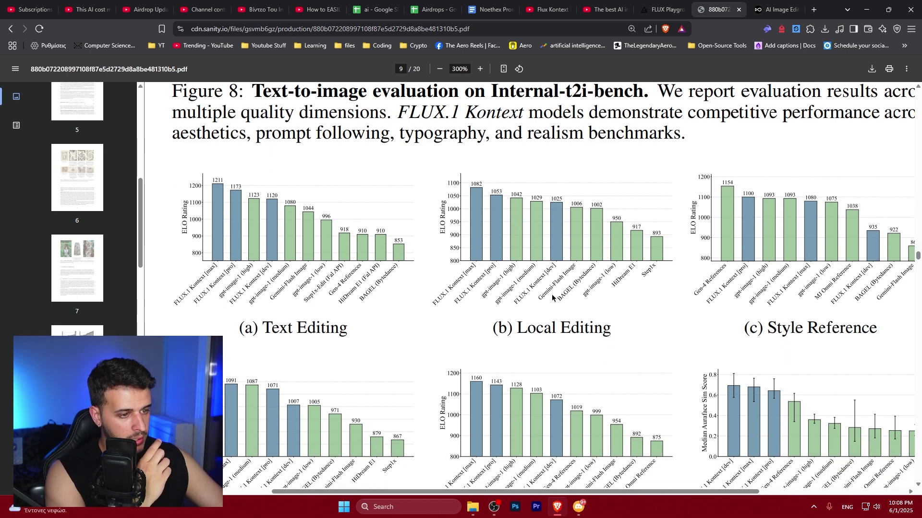
{"action": "scroll", "coordinate": [263, 320], "scroll_direction": "down", "scroll_amount": 3}
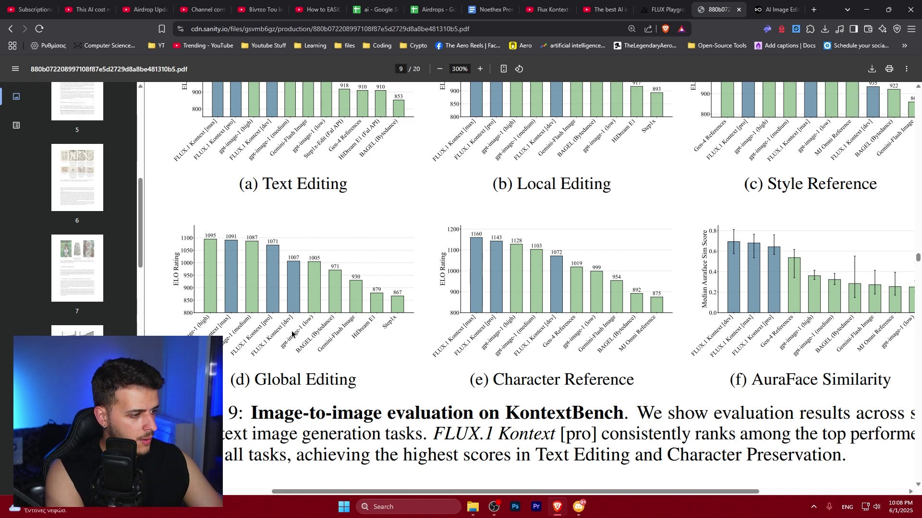
{"action": "scroll", "coordinate": [368, 312], "scroll_direction": "down", "scroll_amount": 3, "text": "ctrl"}
{"action": "scroll", "coordinate": [499, 156], "scroll_direction": "down", "scroll_amount": 10}
{"action": "left_click_drag", "start_coordinate": [462, 113], "coordinate": [558, 115]}
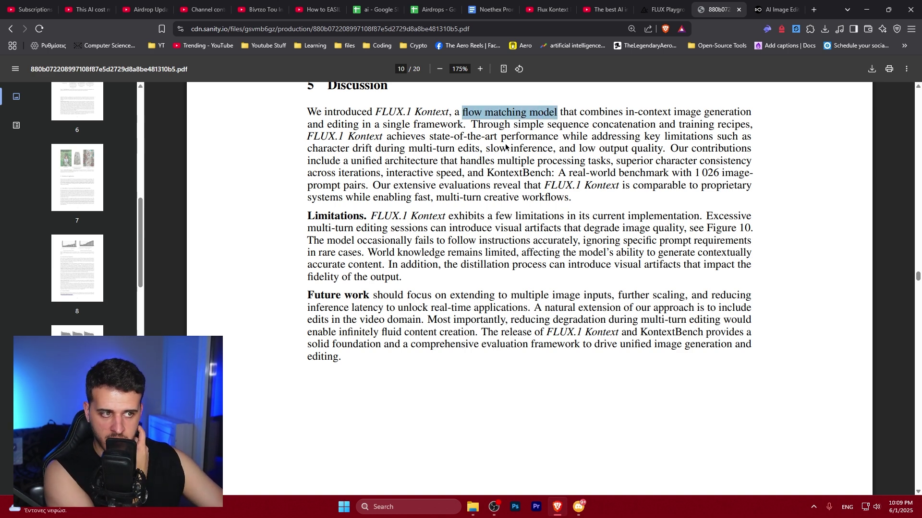
{"action": "left_click_drag", "start_coordinate": [371, 217], "coordinate": [398, 281]}
{"action": "scroll", "coordinate": [399, 281], "scroll_direction": "down", "scroll_amount": 4}
{"action": "left_click_drag", "start_coordinate": [511, 106], "coordinate": [686, 108]}
{"action": "left_click_drag", "start_coordinate": [312, 118], "coordinate": [351, 109]}
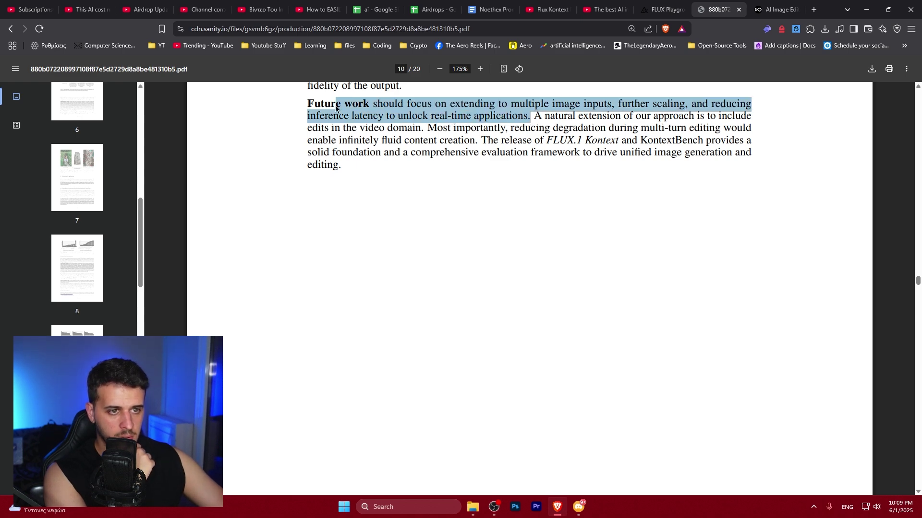
{"action": "left_click", "coordinate": [378, 112]}
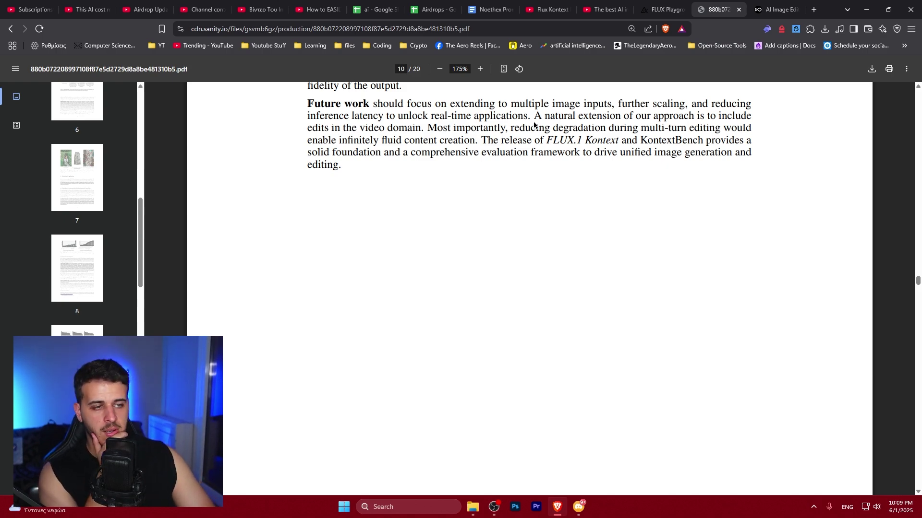
- Return to the report's introduction and examine the Figure 2 iterative editing example, including the Freiburg selfie prompt
{"action": "scroll", "coordinate": [431, 194], "scroll_direction": "up", "scroll_amount": 10}
{"action": "scroll", "coordinate": [430, 193], "scroll_direction": "up", "scroll_amount": 20}
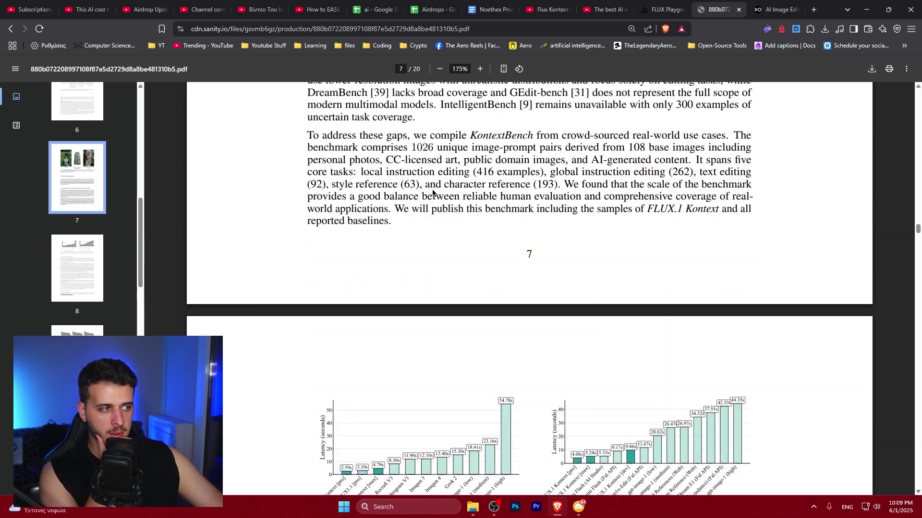
{"action": "scroll", "coordinate": [466, 267], "scroll_direction": "down", "scroll_amount": 4}
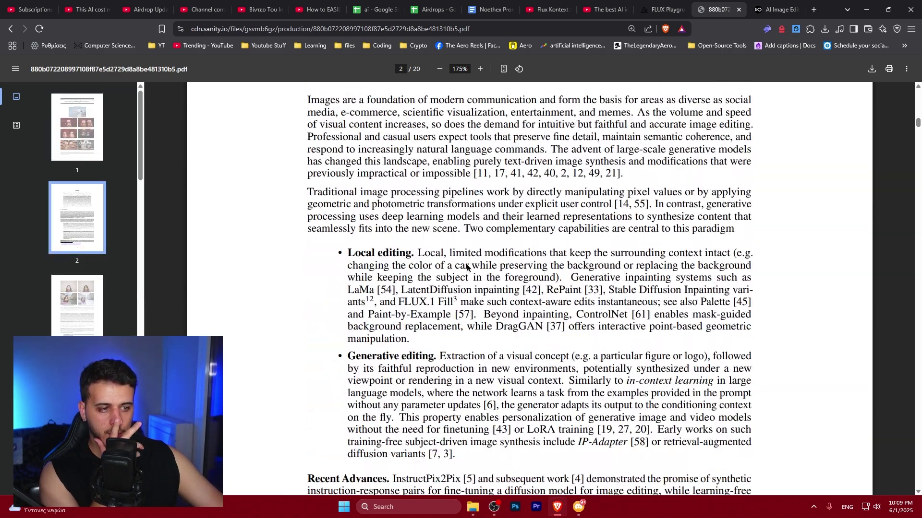
{"action": "scroll", "coordinate": [466, 267], "scroll_direction": "down", "scroll_amount": 8}
{"action": "scroll", "coordinate": [467, 268], "scroll_direction": "down", "scroll_amount": 6}
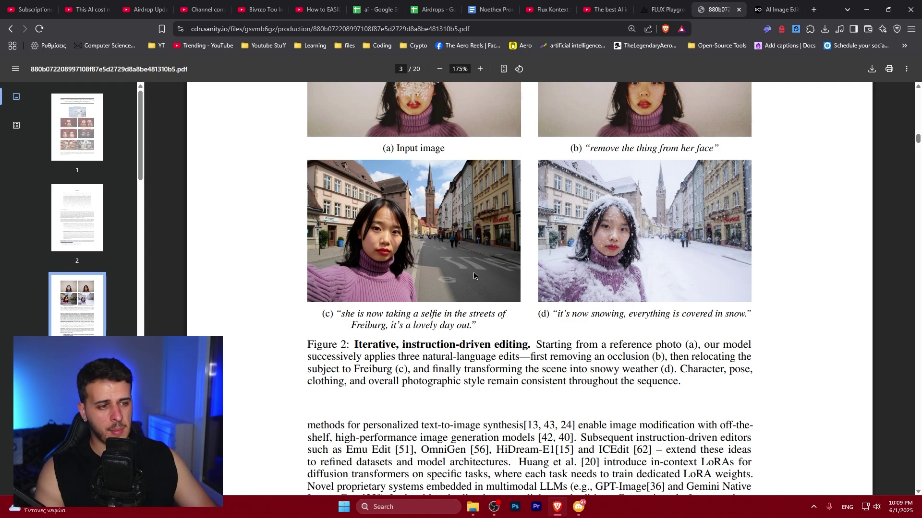
{"action": "left_click_drag", "start_coordinate": [336, 314], "coordinate": [480, 328]}
{"action": "left_click", "coordinate": [480, 327]}
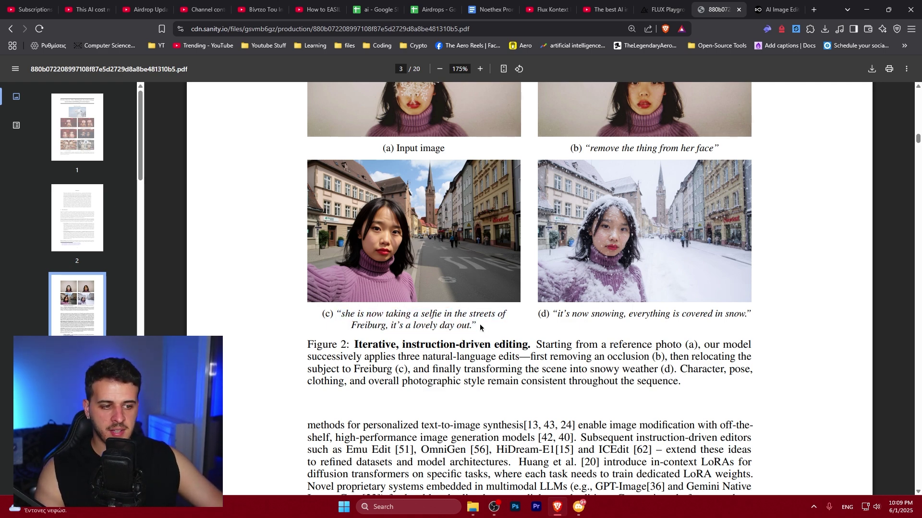
- Read the text below Figure 2 on recent approaches' shortcomings and the Our Solution paragraph introducing FLUX.1 Kontext
{"action": "scroll", "coordinate": [475, 329], "scroll_direction": "down", "scroll_amount": 5}
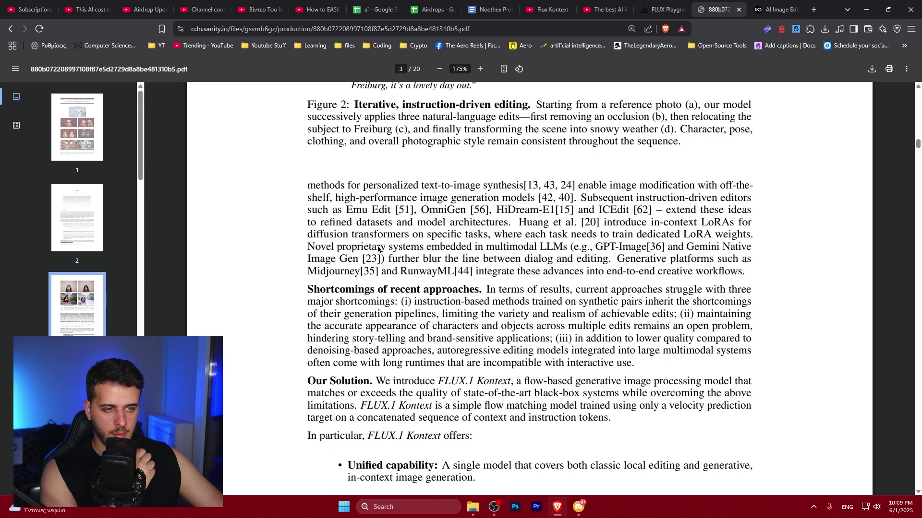
{"action": "left_click_drag", "start_coordinate": [421, 210], "coordinate": [307, 184]}
{"action": "left_click", "coordinate": [296, 224]}
{"action": "scroll", "coordinate": [297, 224], "scroll_direction": "down", "scroll_amount": 5}
{"action": "left_click_drag", "start_coordinate": [437, 142], "coordinate": [636, 168]}
{"action": "left_click", "coordinate": [632, 185]}
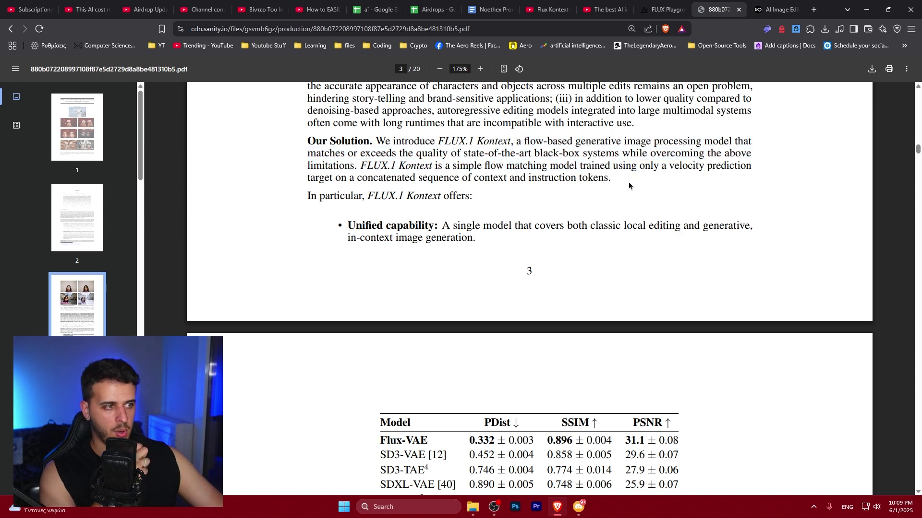
- Review Section 2 on FLUX.1 with the fused DiT block in Figure 3, and the opening text of Section 3
{"action": "scroll", "coordinate": [620, 218], "scroll_direction": "down", "scroll_amount": 7}
{"action": "scroll", "coordinate": [420, 203], "scroll_direction": "down", "scroll_amount": 5}
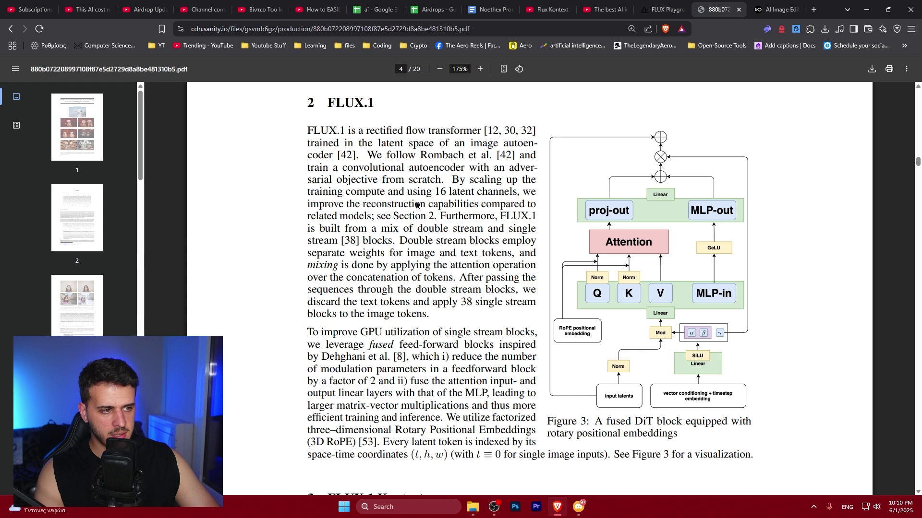
{"action": "scroll", "coordinate": [403, 197], "scroll_direction": "down", "scroll_amount": 5}
{"action": "left_click_drag", "start_coordinate": [391, 192], "coordinate": [717, 218]}
{"action": "left_click", "coordinate": [711, 230]}
- Study the Figure 4 architecture overview and the paragraph on encoding positional information via 3D RoPE embeddings
{"action": "scroll", "coordinate": [453, 271], "scroll_direction": "down", "scroll_amount": 7}
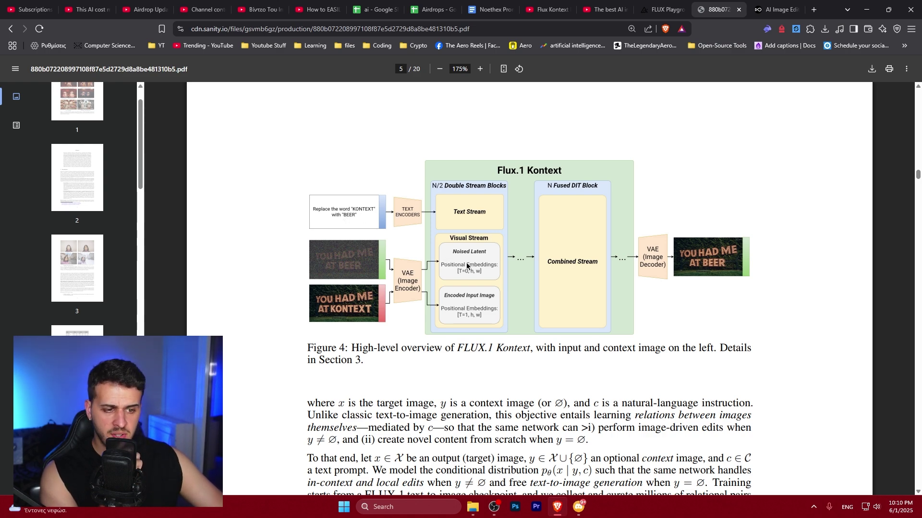
{"action": "scroll", "coordinate": [466, 266], "scroll_direction": "down", "scroll_amount": 2}
{"action": "scroll", "coordinate": [467, 266], "scroll_direction": "down", "scroll_amount": 3}
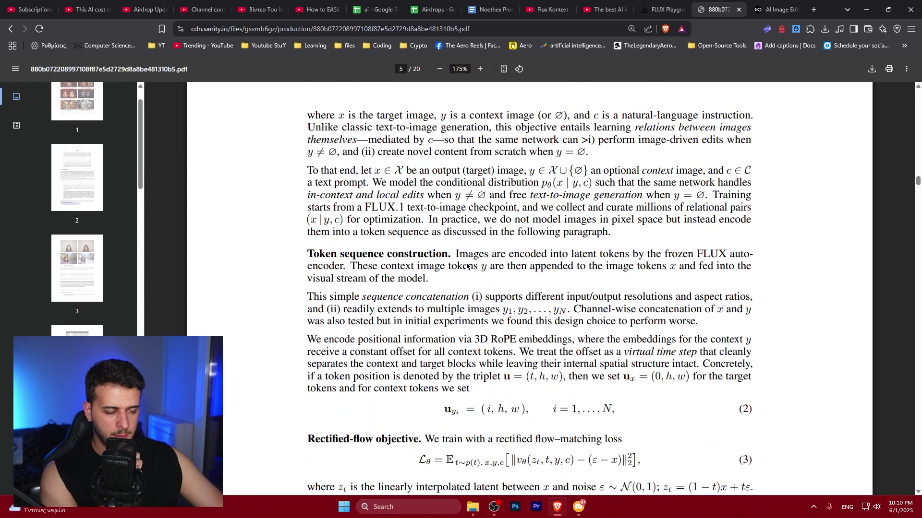
{"action": "scroll", "coordinate": [467, 266], "scroll_direction": "down", "scroll_amount": 2}
{"action": "left_click_drag", "start_coordinate": [319, 247], "coordinate": [471, 303]}
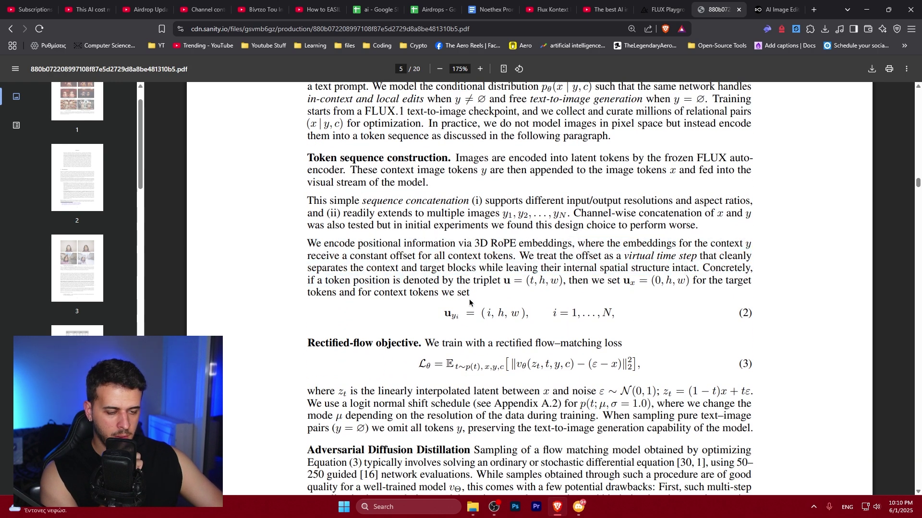
{"action": "left_click", "coordinate": [471, 303]}
- Skim the report from the Rectified-flow objective through the style reference examples on page 6 to the Implementation details
{"action": "scroll", "coordinate": [471, 303], "scroll_direction": "down", "scroll_amount": 4}
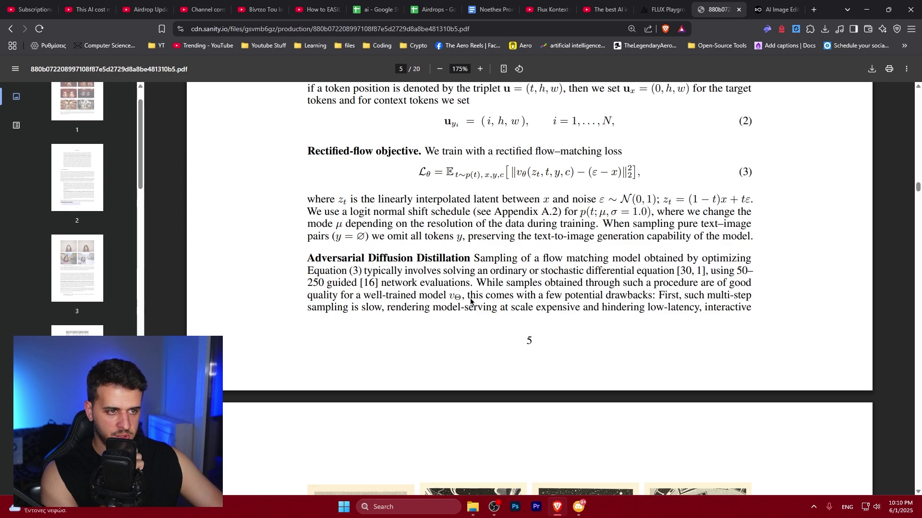
{"action": "scroll", "coordinate": [470, 301], "scroll_direction": "up", "scroll_amount": 1}
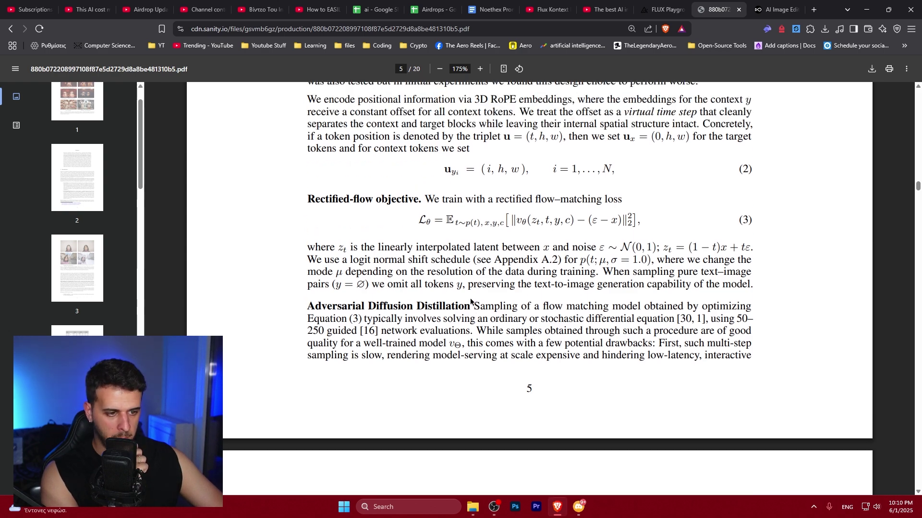
{"action": "scroll", "coordinate": [470, 302], "scroll_direction": "down", "scroll_amount": 15}
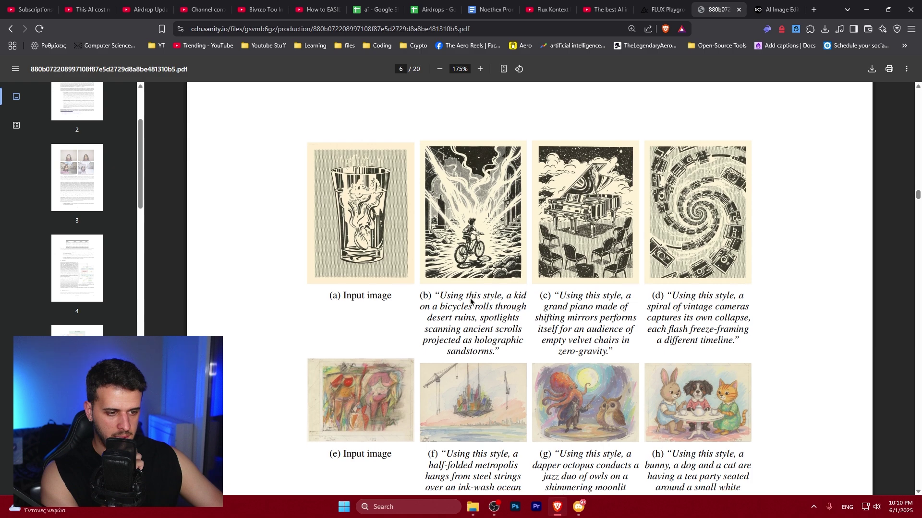
{"action": "scroll", "coordinate": [470, 302], "scroll_direction": "down", "scroll_amount": 5}
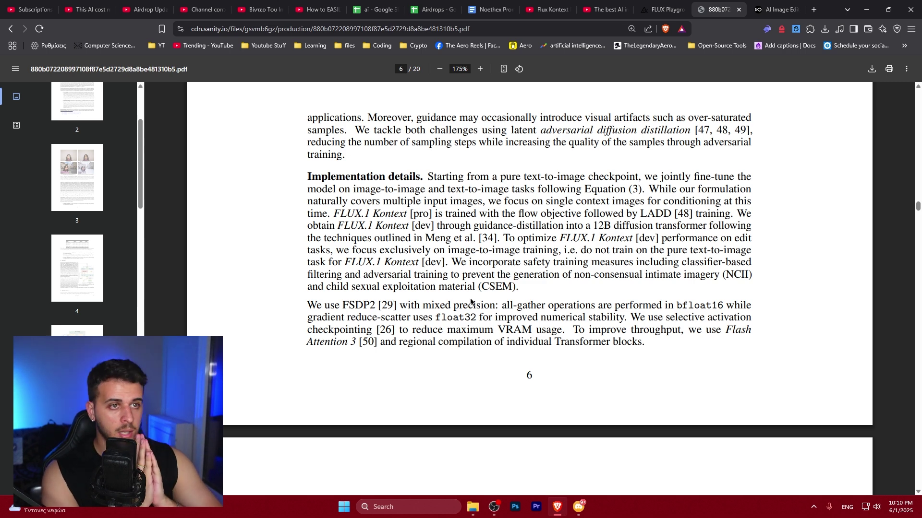
- Revisit the OpenArt and FLUX Playground edits, and replace the Playground with the Black Forest Labs dashboard login page
{"action": "left_click", "coordinate": [776, 10]}
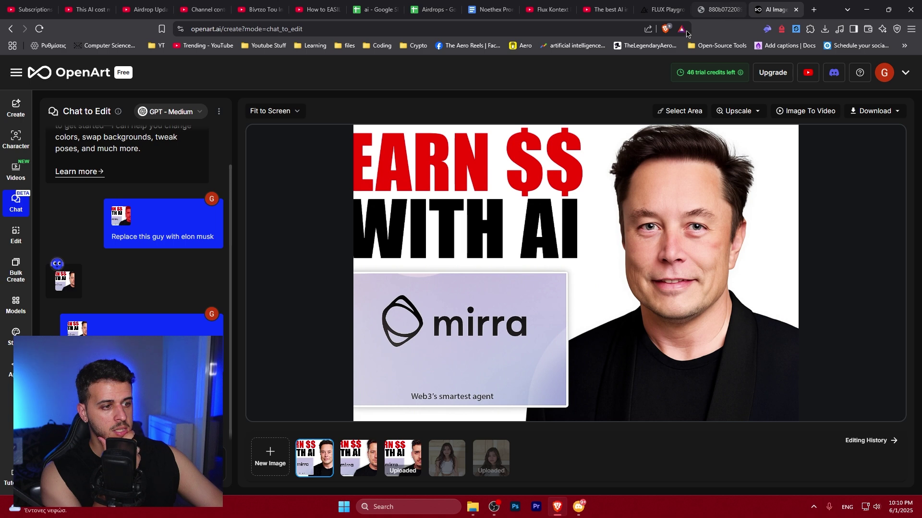
{"action": "left_click", "coordinate": [639, 13]}
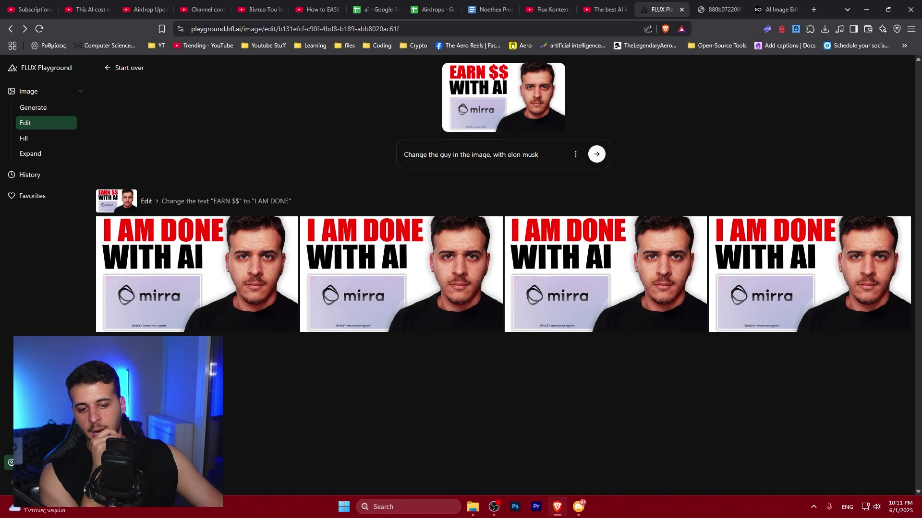
{"action": "key", "text": "Return"}
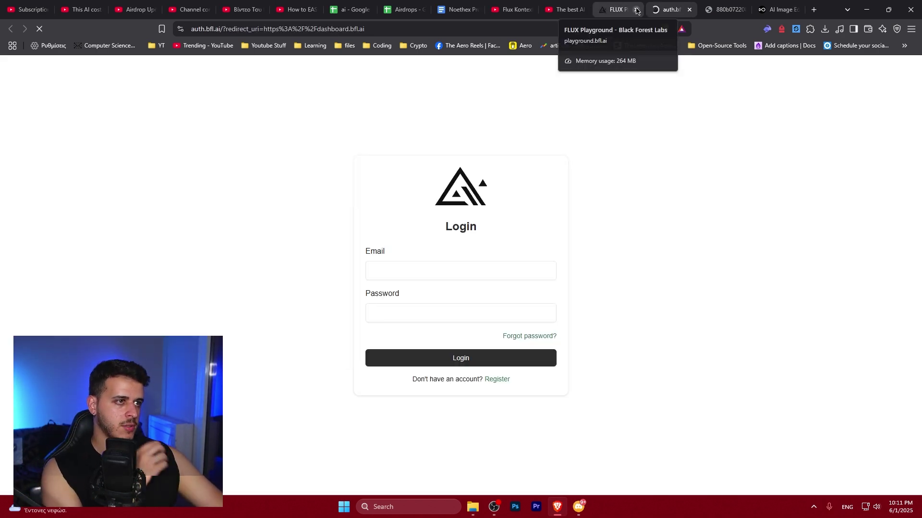
{"action": "left_click", "coordinate": [636, 9]}
- Search Google for "flux kontext api cost"
{"action": "left_click", "coordinate": [525, 29]}
{"action": "type", "text": "flux co"}
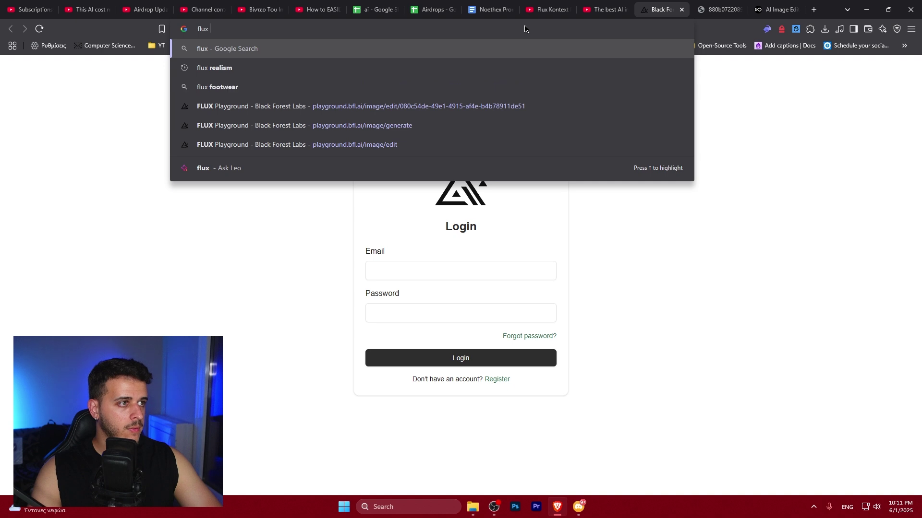
{"action": "key", "text": "BackSpace"}
{"action": "key", "text": "BackSpace"}
{"action": "type", "text": "kontext api cost"}
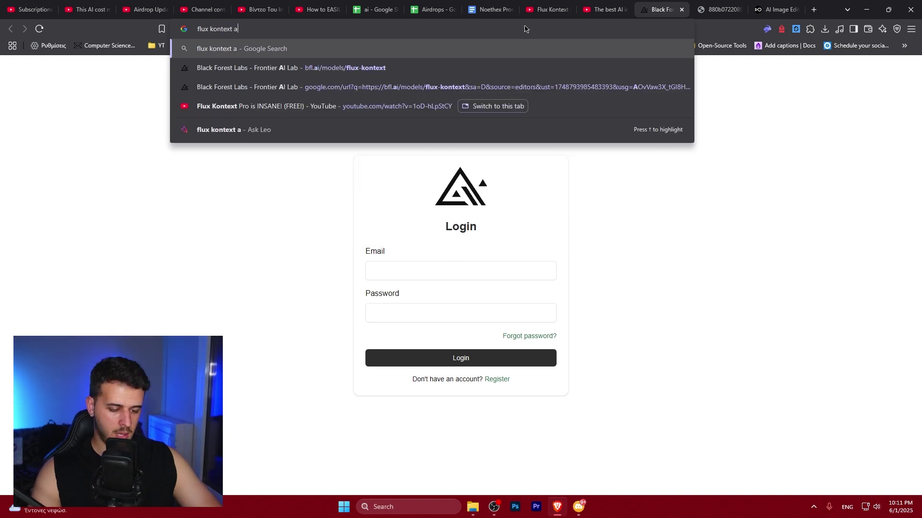
{"action": "key", "text": "Return"}
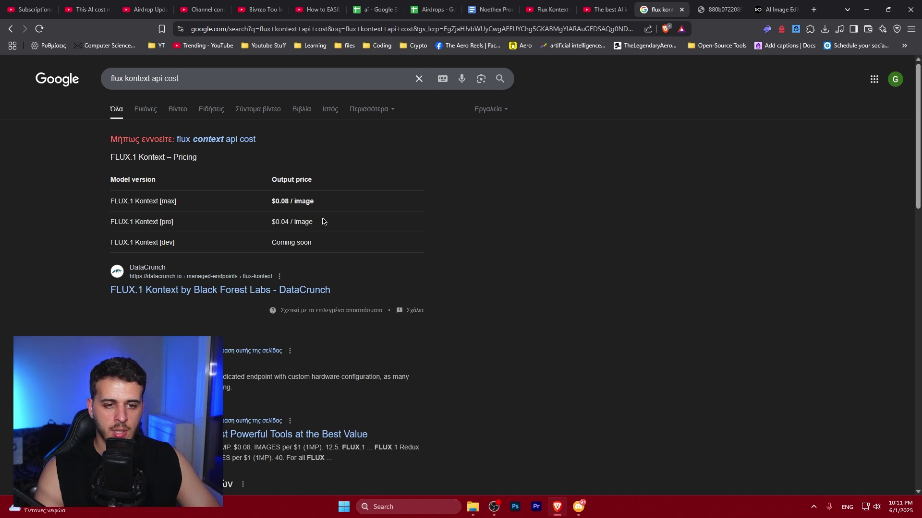
- Look through DataCrunch's FLUX.1 Kontext by Black Forest Labs page and return to the search results
{"action": "left_click", "coordinate": [197, 290]}
{"action": "scroll", "coordinate": [198, 293], "scroll_direction": "down", "scroll_amount": 3}
{"action": "scroll", "coordinate": [199, 293], "scroll_direction": "down", "scroll_amount": 10}
{"action": "scroll", "coordinate": [199, 294], "scroll_direction": "up", "scroll_amount": 1}
{"action": "key", "text": "alt+Left"}
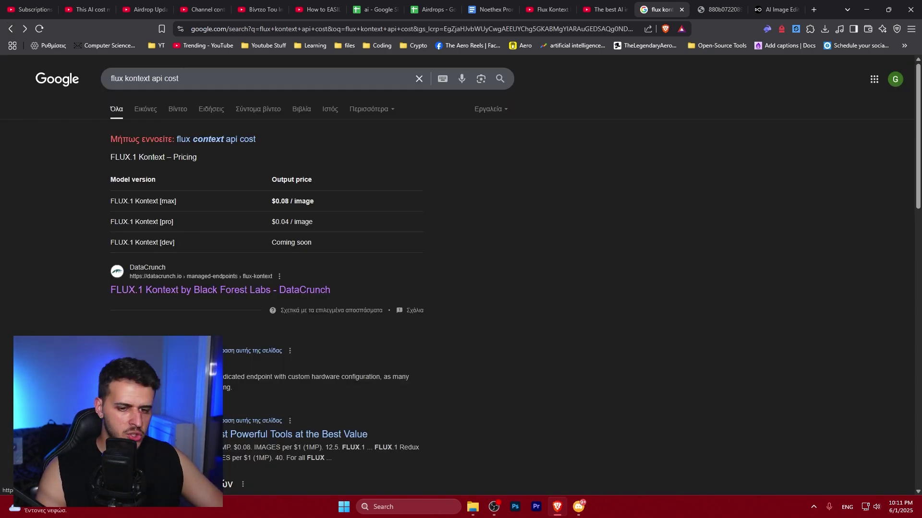
- Open together.ai's pricing page and inspect the FLUX image model prices, highlighting the FLUX.1 [schnell] and FLUX1.1 [pro] entries
{"action": "left_click", "coordinate": [295, 433]}
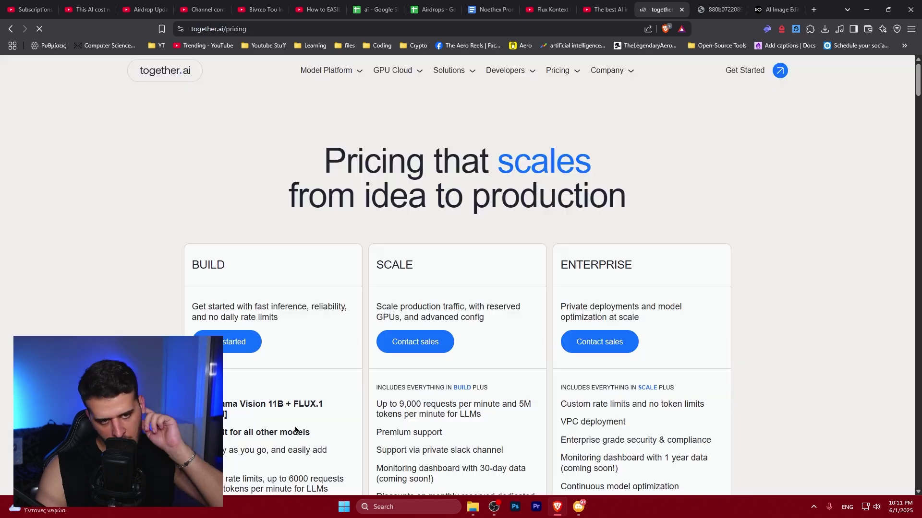
{"action": "scroll", "coordinate": [178, 325], "scroll_direction": "down", "scroll_amount": 3}
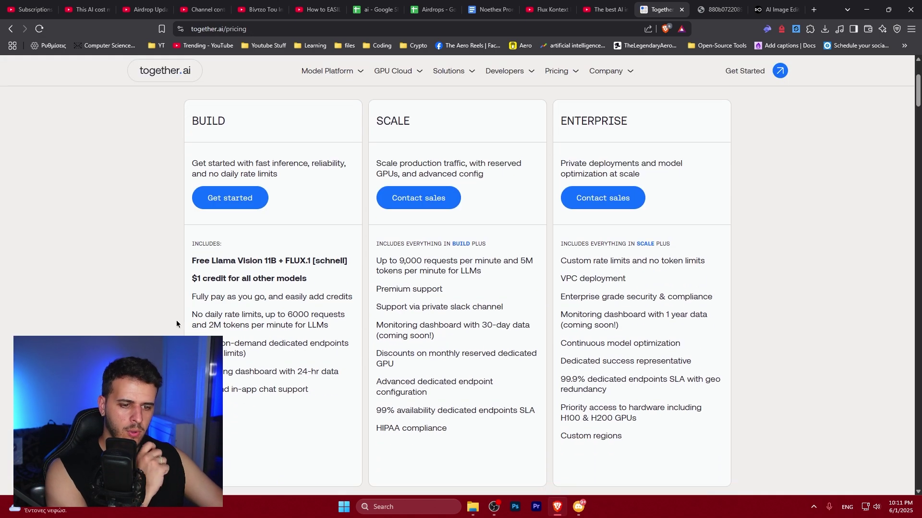
{"action": "scroll", "coordinate": [170, 309], "scroll_direction": "down", "scroll_amount": 15}
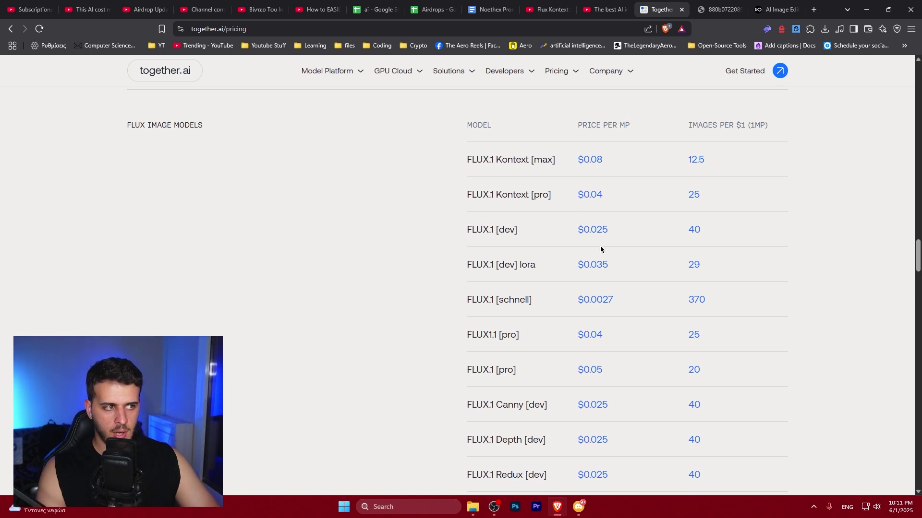
{"action": "double_click", "coordinate": [480, 300]}
{"action": "left_click", "coordinate": [546, 301]}
{"action": "left_click_drag", "start_coordinate": [466, 340], "coordinate": [530, 341]}
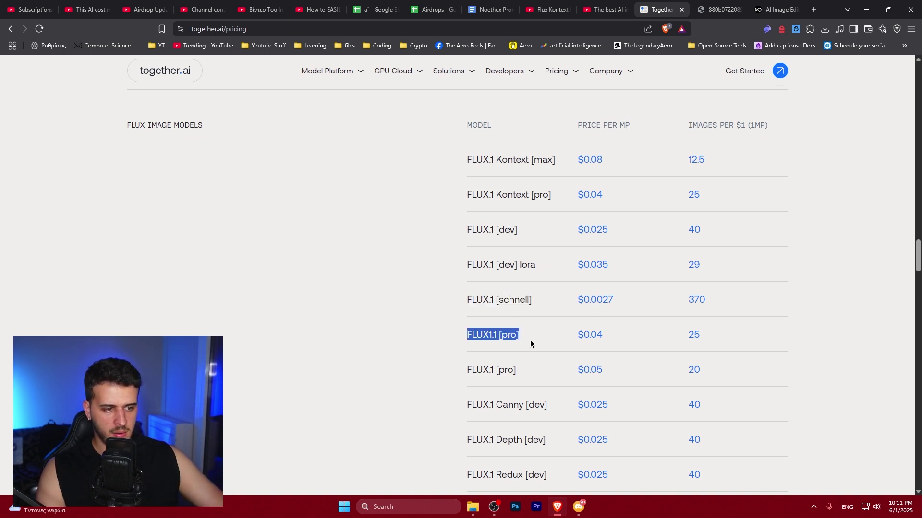
- Compare the per-megapixel prices of FLUX.1 Kontext [pro] and FLUX1.1 [pro] in the FLUX image models table
{"action": "left_click_drag", "start_coordinate": [465, 197], "coordinate": [579, 201]}
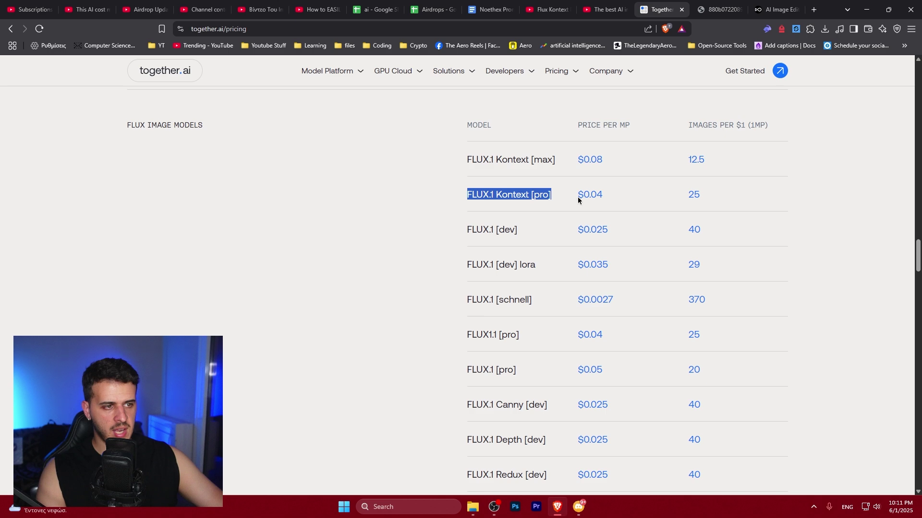
{"action": "left_click_drag", "start_coordinate": [496, 195], "coordinate": [537, 196]}
{"action": "left_click", "coordinate": [520, 335], "text": "shift"}
{"action": "left_click", "coordinate": [520, 336]}
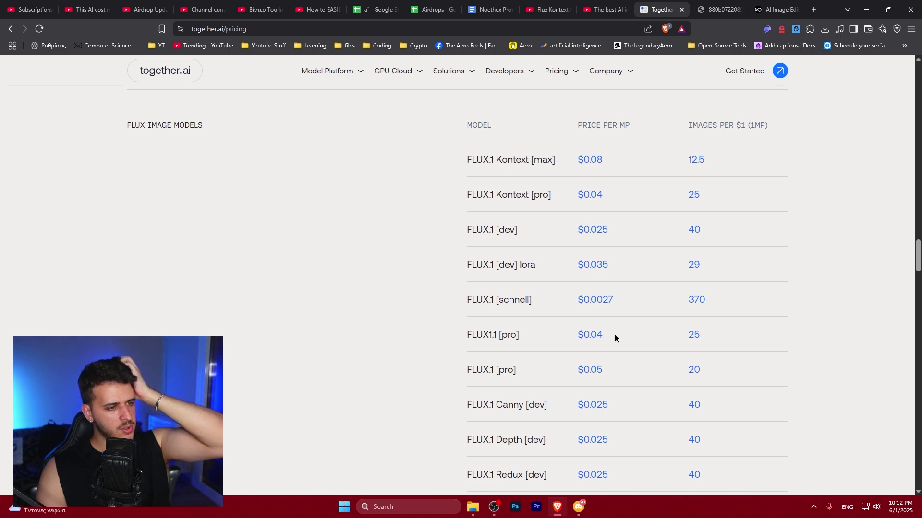
- Check the Stability image model prices and the number of FLUX.1 Kontext [max] images per $1
{"action": "scroll", "coordinate": [614, 335], "scroll_direction": "down", "scroll_amount": 8}
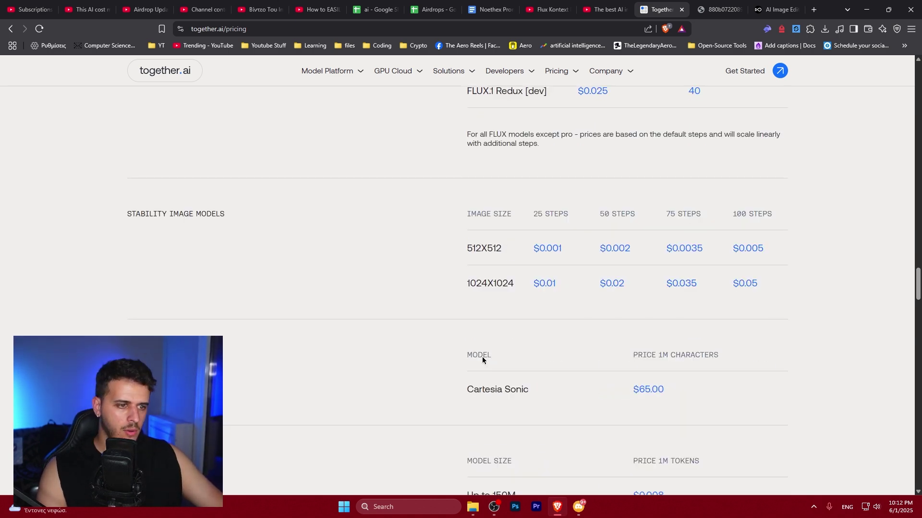
{"action": "scroll", "coordinate": [482, 356], "scroll_direction": "up", "scroll_amount": 7}
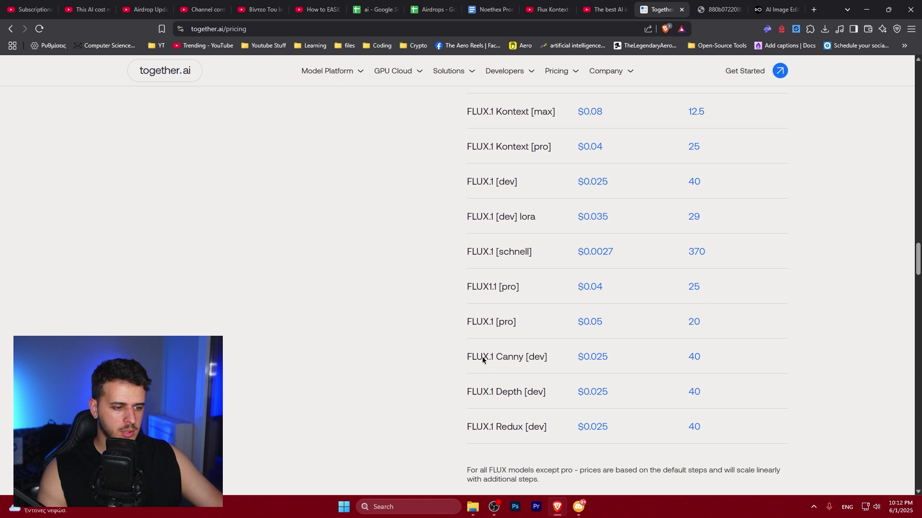
{"action": "scroll", "coordinate": [698, 272], "scroll_direction": "up", "scroll_amount": 3}
{"action": "double_click", "coordinate": [696, 256]}
{"action": "left_click", "coordinate": [788, 225]}
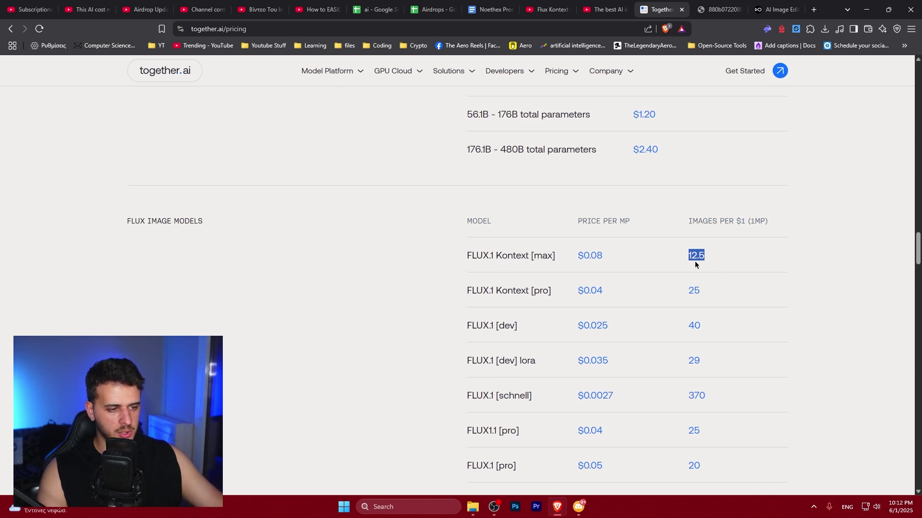